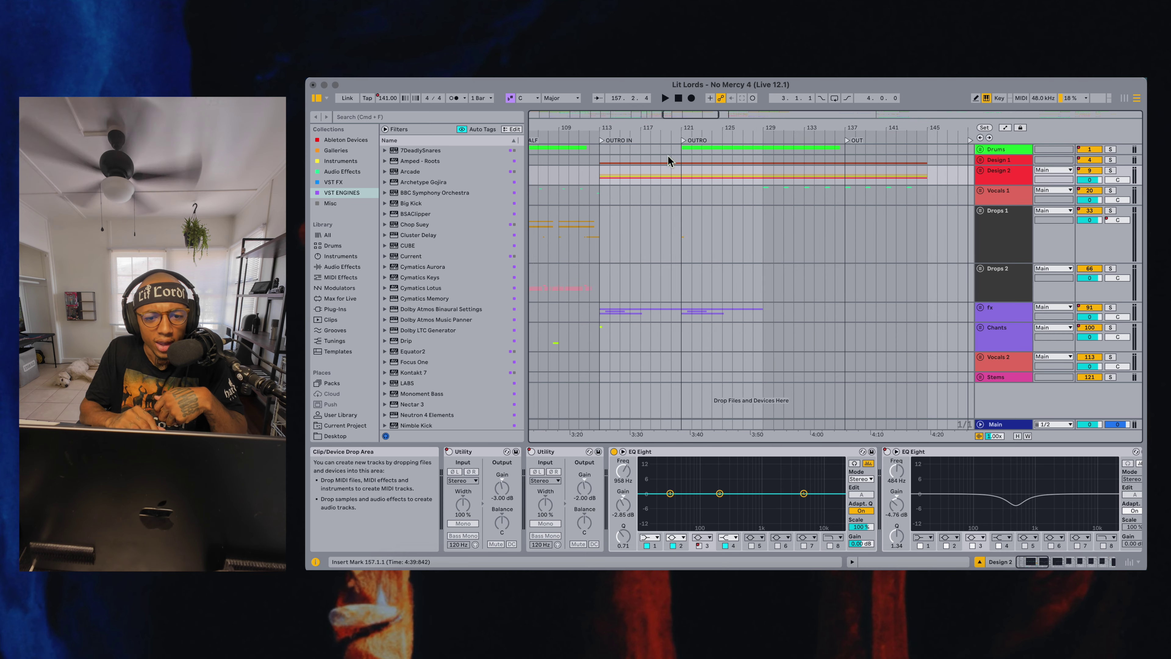
# Play the song from bar 96 ahead of the DROP section, and from bar 104 ahead of the HALF section
pyautogui.click(625, 154)
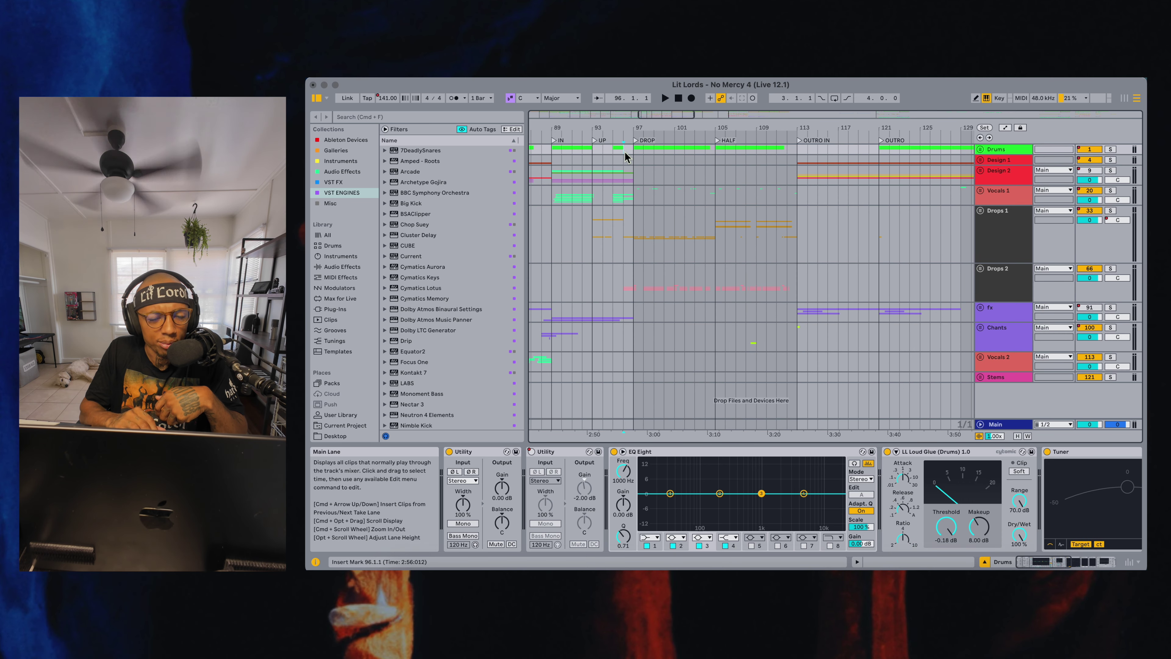
pyautogui.press('space')
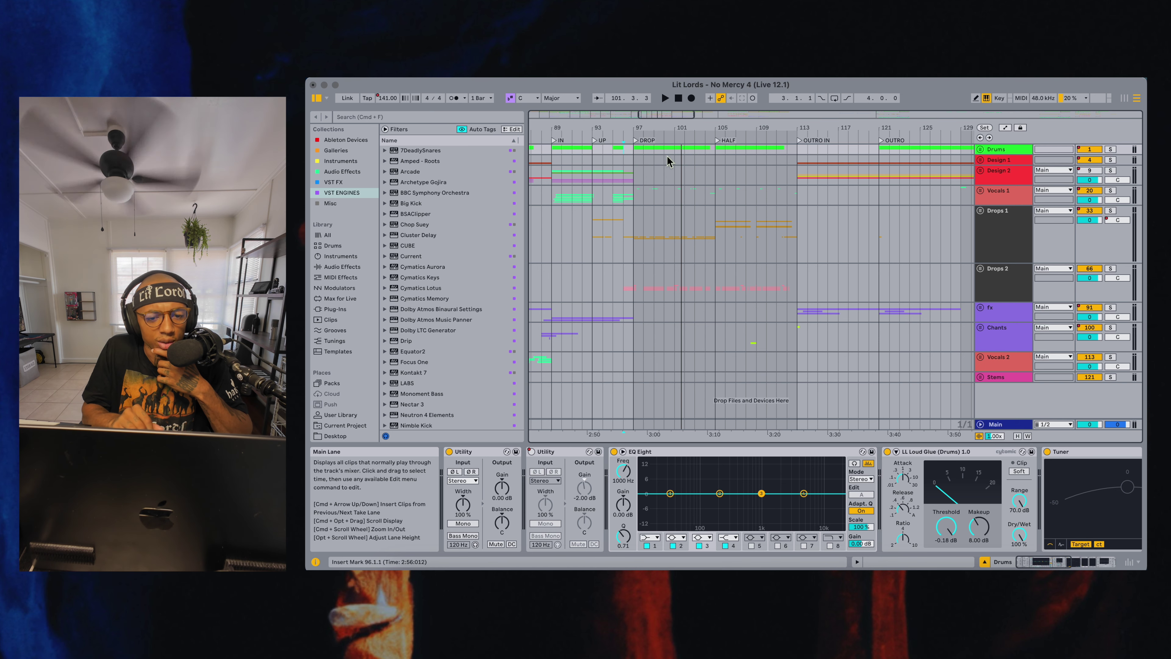
pyautogui.click(707, 149)
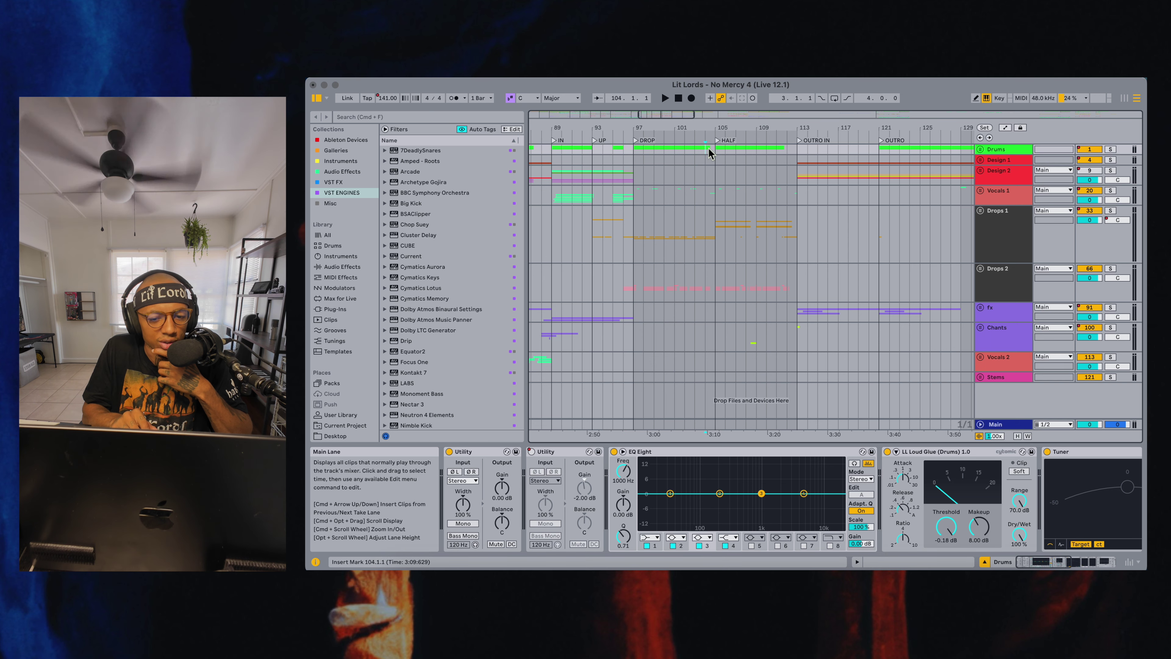
pyautogui.press('space')
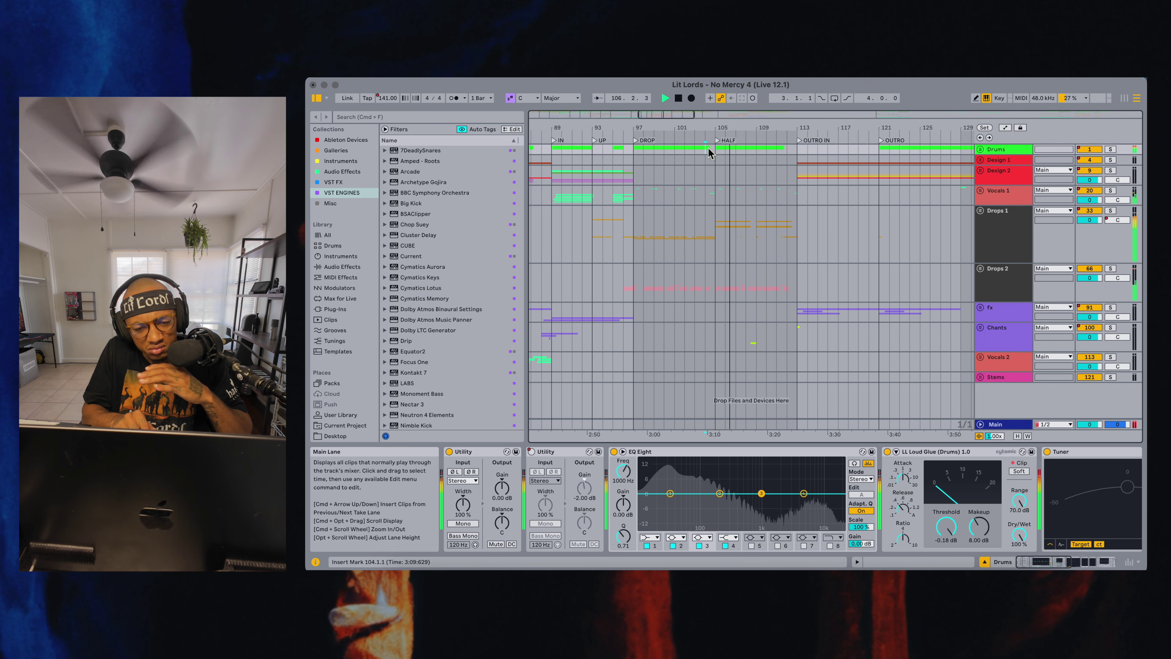
pyautogui.press('space')
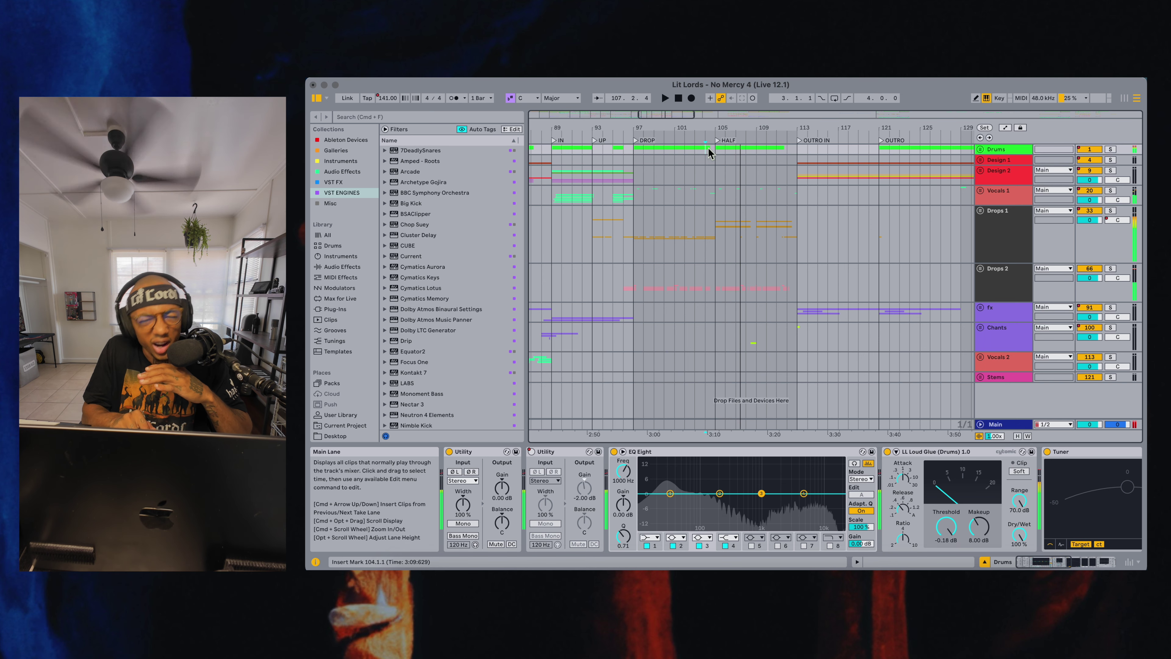
# Play the section after the END marker from bar 157
pyautogui.hscroll(5, 719, 175)
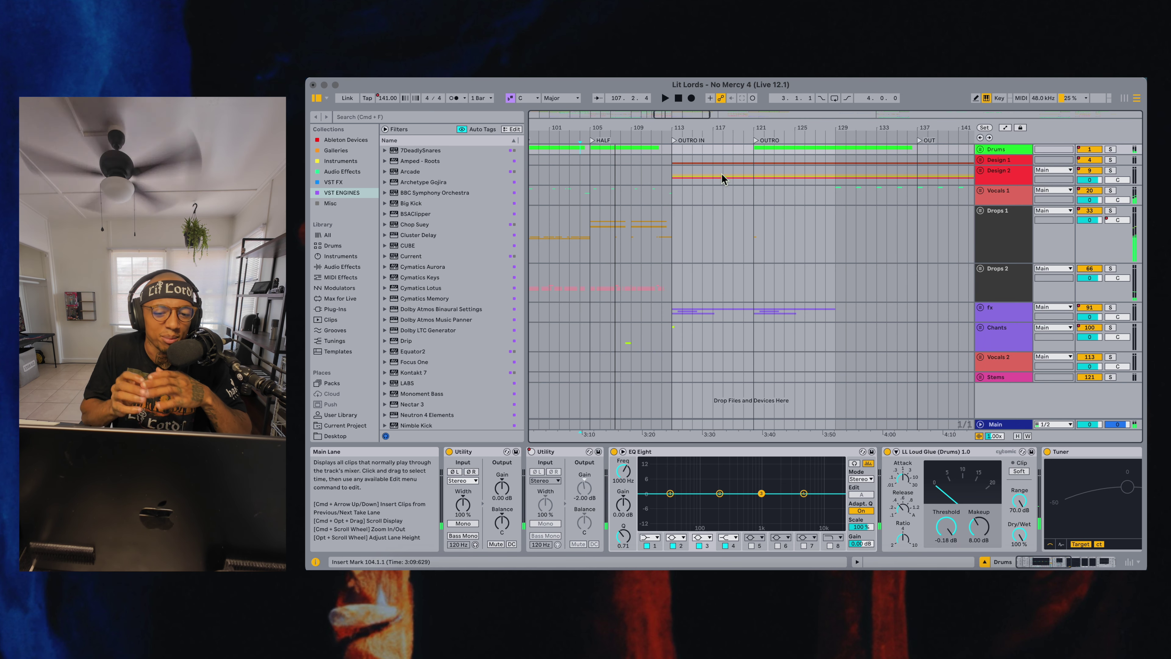
pyautogui.hscroll(10, 721, 179)
pyautogui.hscroll(2, 782, 156)
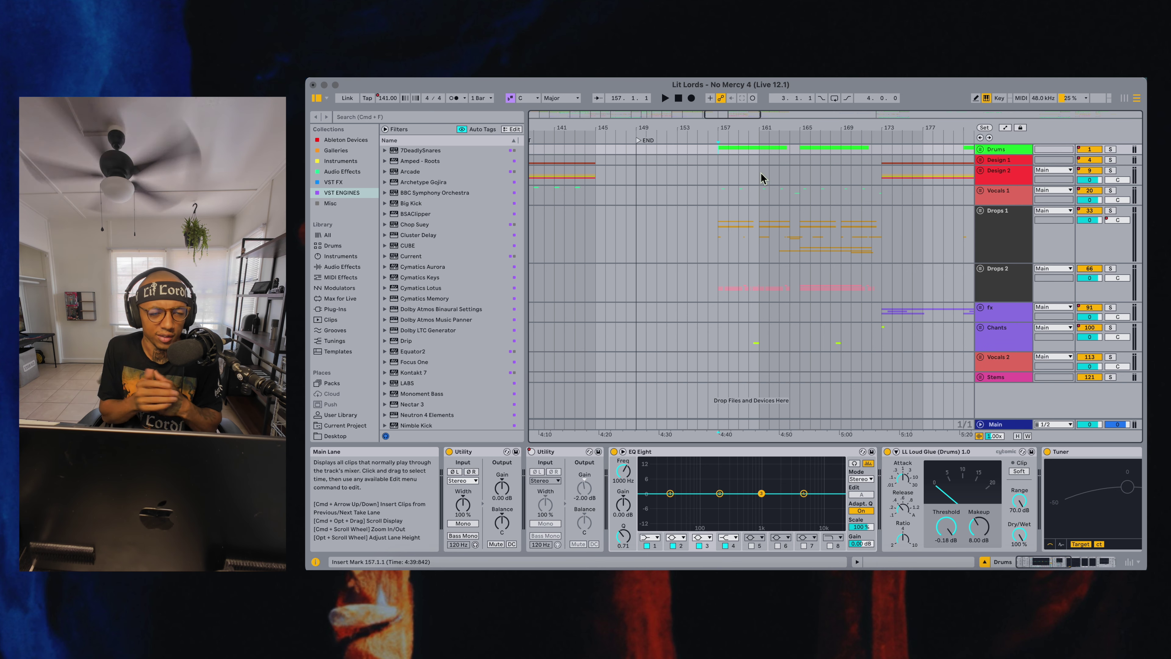
pyautogui.moveTo(697, 130)
pyautogui.mouseDown()
pyautogui.moveTo(697, 109)
pyautogui.moveTo(689, 127)
pyautogui.mouseUp()
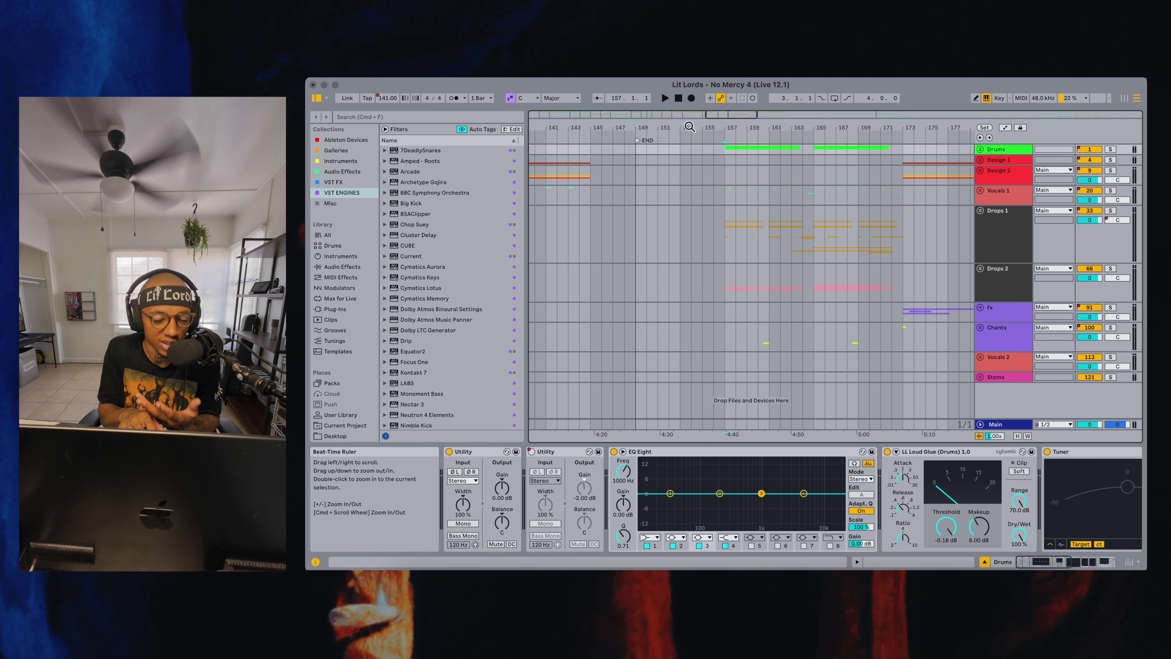
pyautogui.press('space')
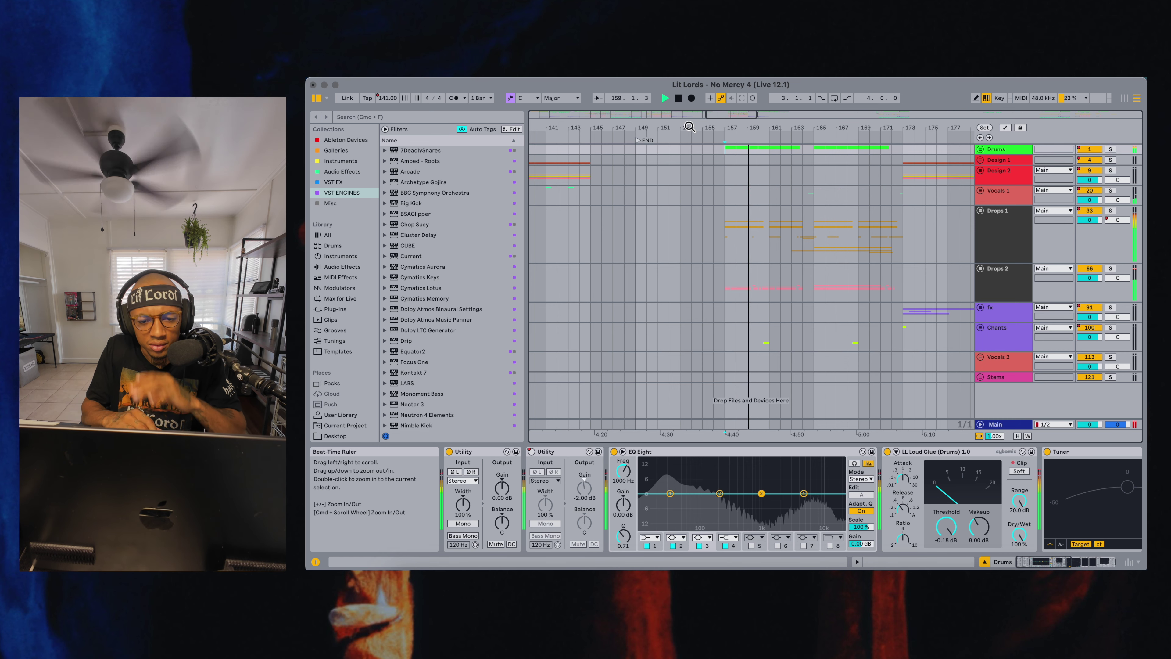
pyautogui.press('space')
# Play the arrangement from bar 163 to hear the changeover into the second set of drum clips
pyautogui.click(802, 148)
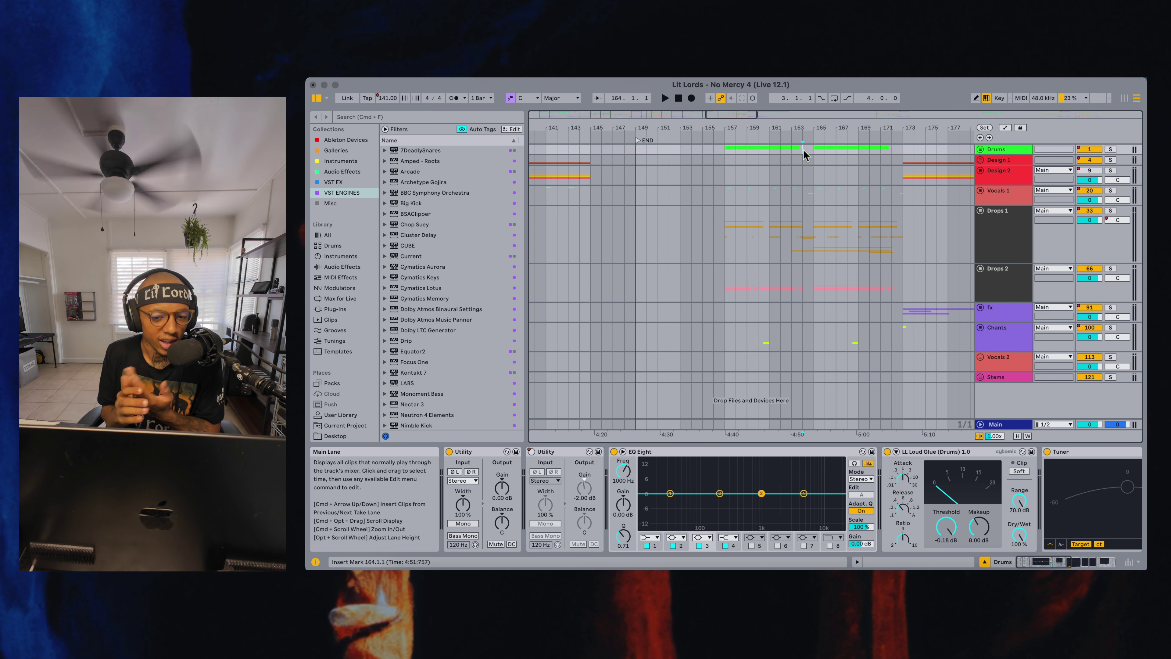
pyautogui.click(793, 152)
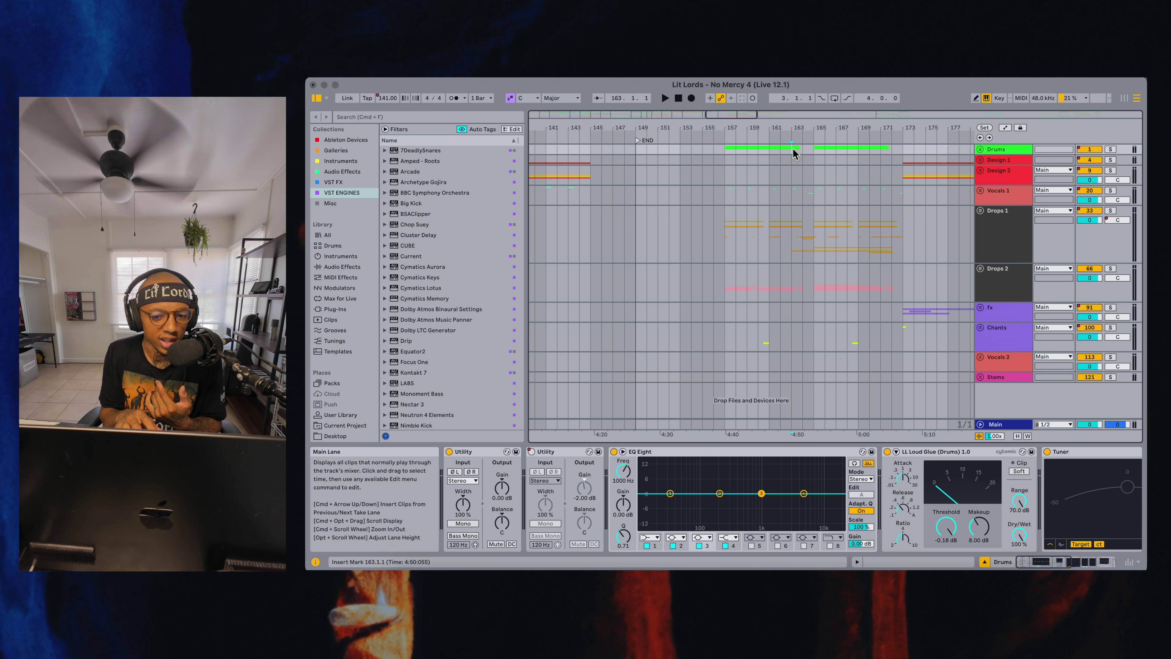
pyautogui.press('space')
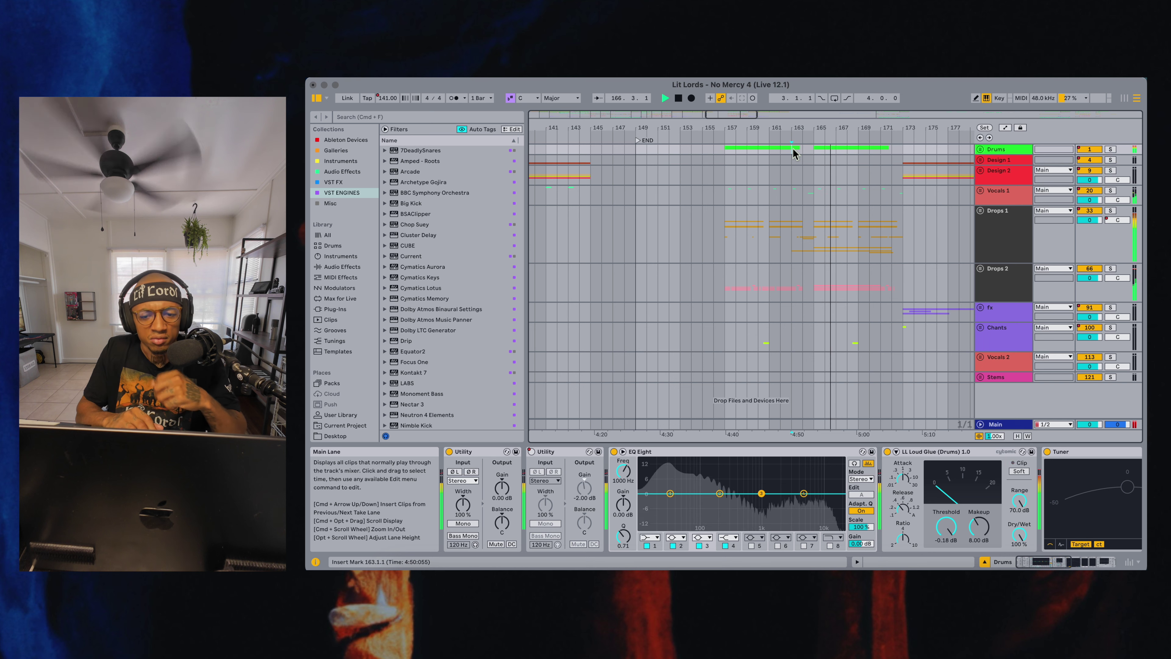
pyautogui.press('space')
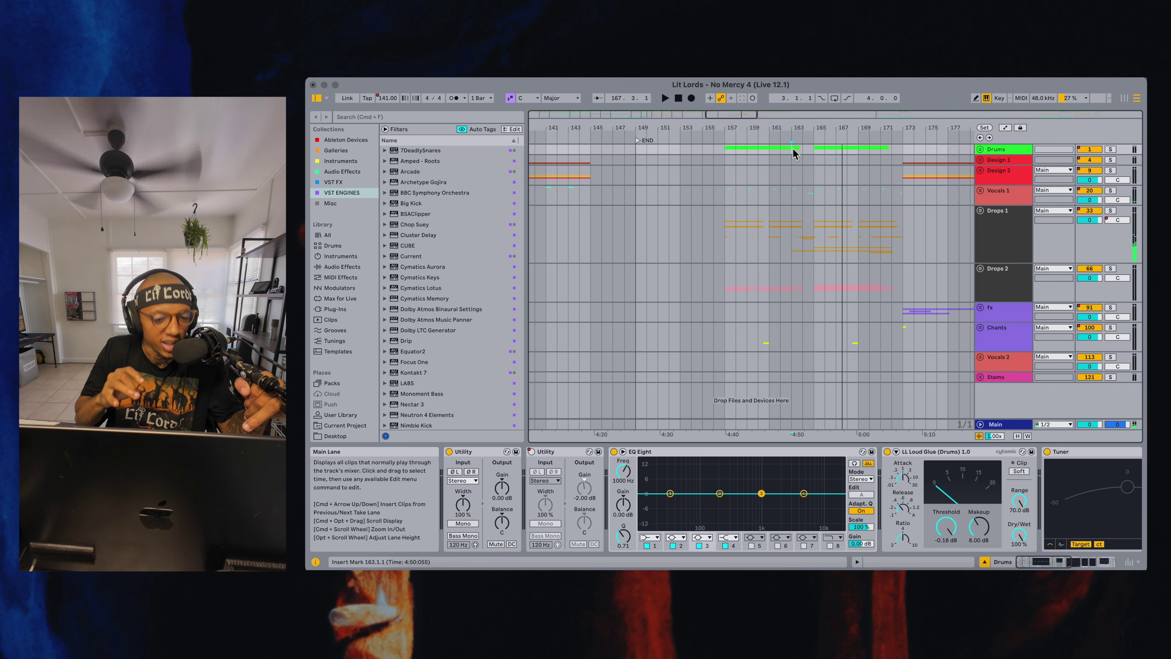
# Solo the Drums group and play it from bar 157 with the first Main Drums clip's MIDI notes open
pyautogui.click(728, 150)
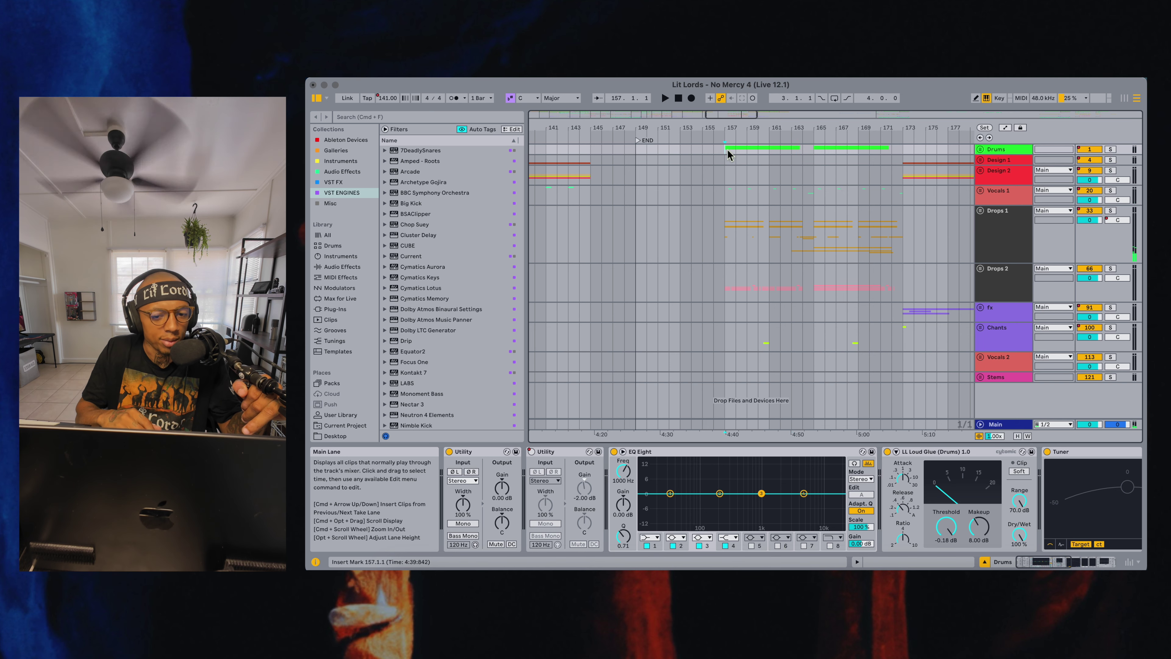
pyautogui.press('s')
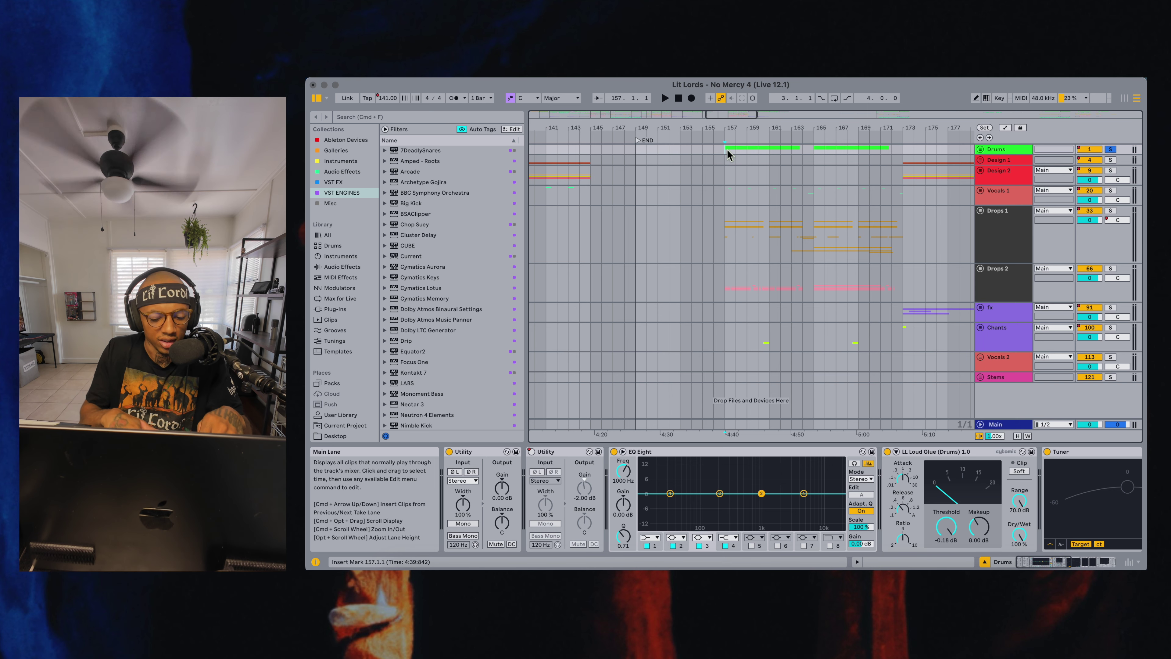
pyautogui.press('super+alt+u')
pyautogui.press('space')
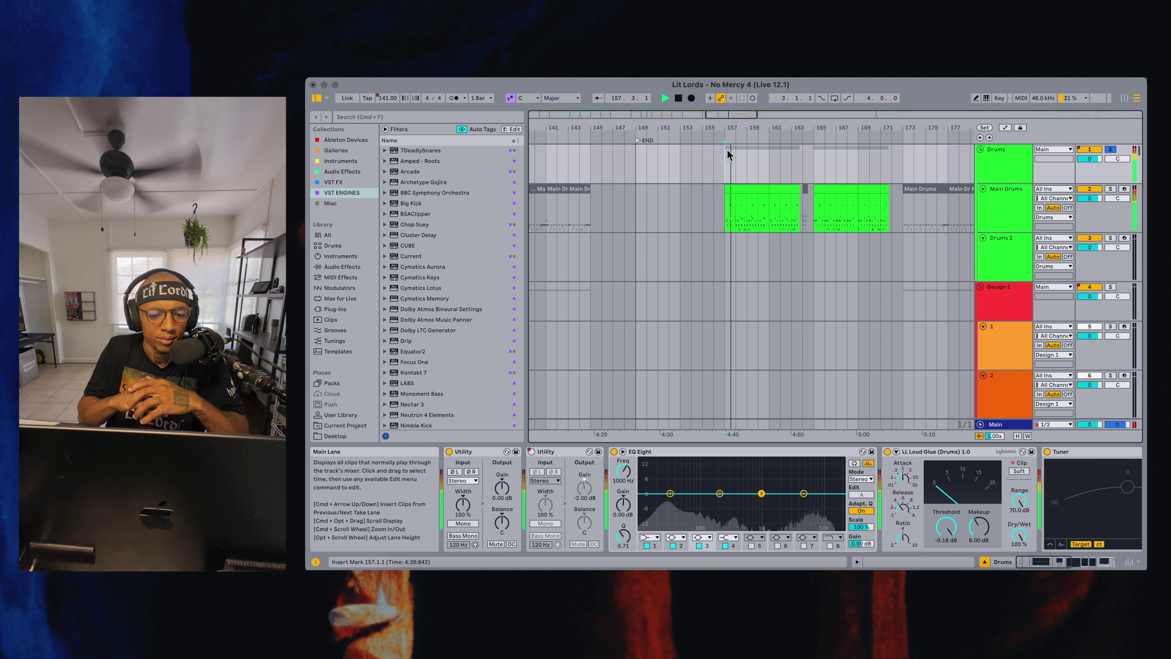
pyautogui.doubleClick(740, 190)
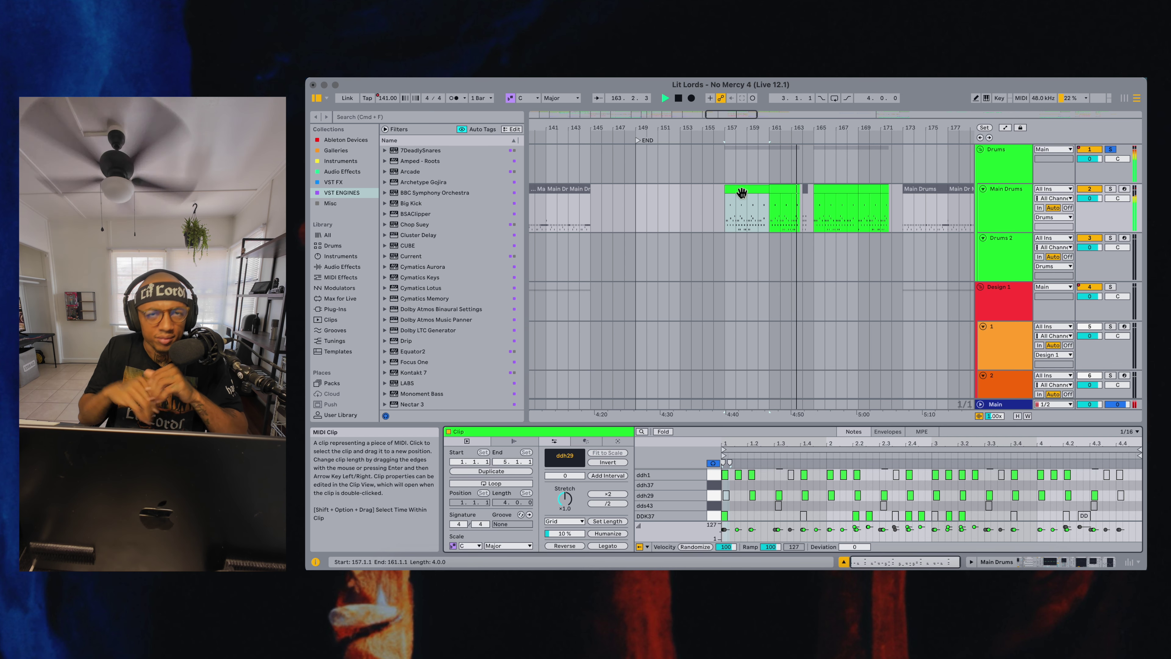
pyautogui.press('space')
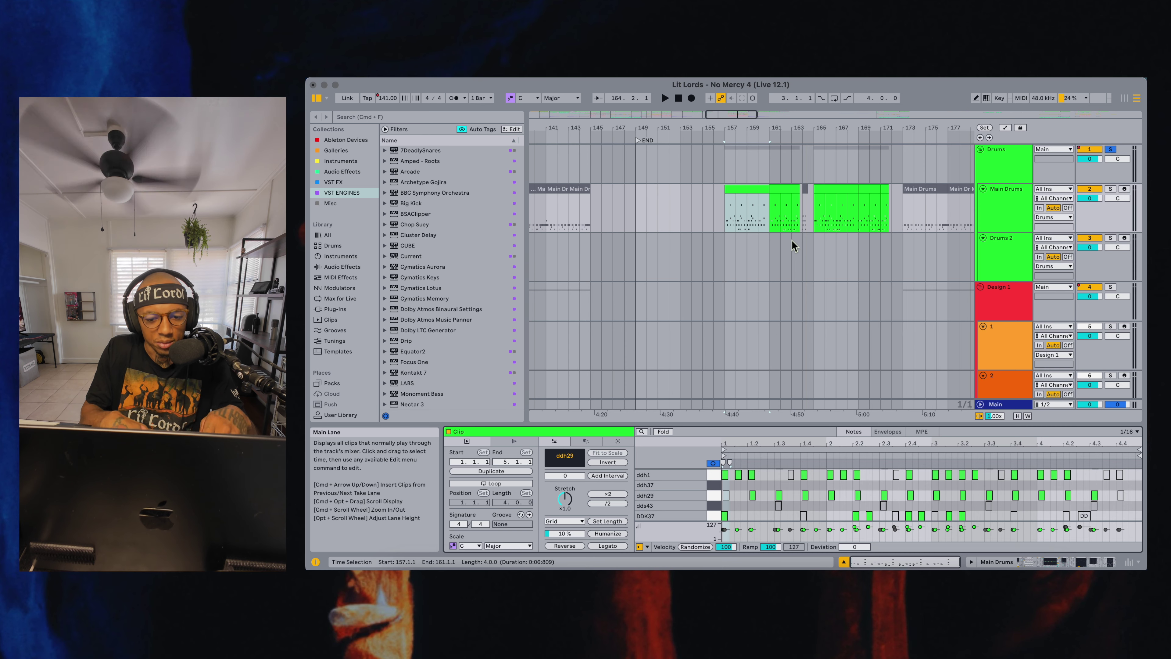
# Fold all track groups, and play from bar 157 with Vocals 1 soloed alongside Drums
pyautogui.hotkey('alt', 'u')
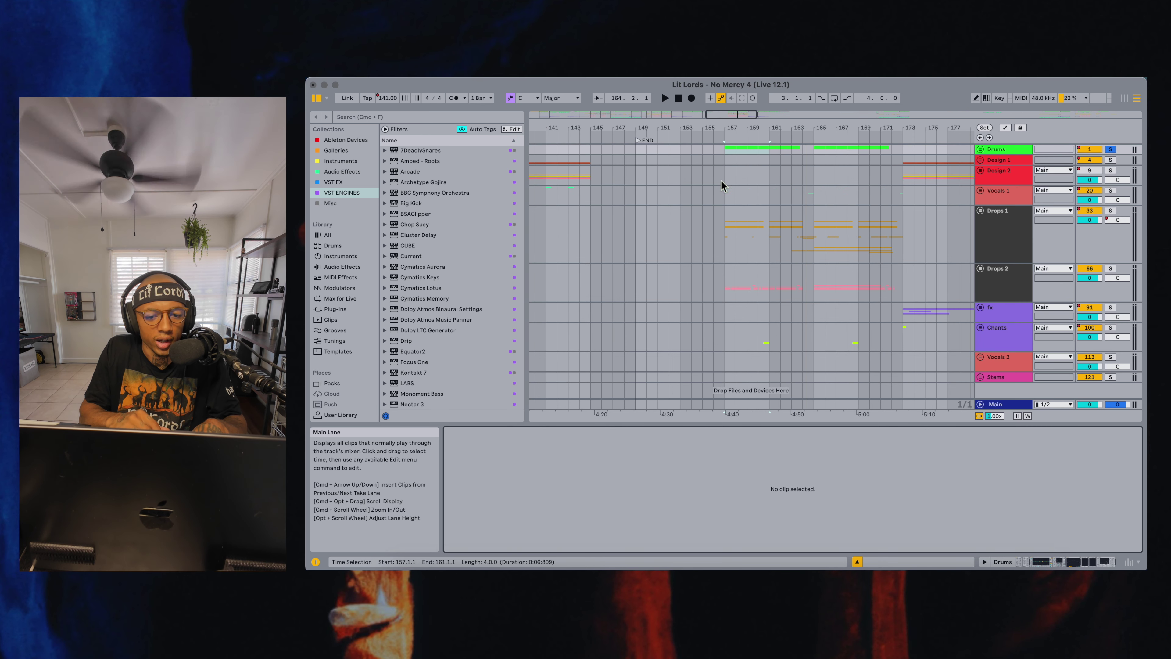
pyautogui.click(724, 193)
pyautogui.click(1110, 191)
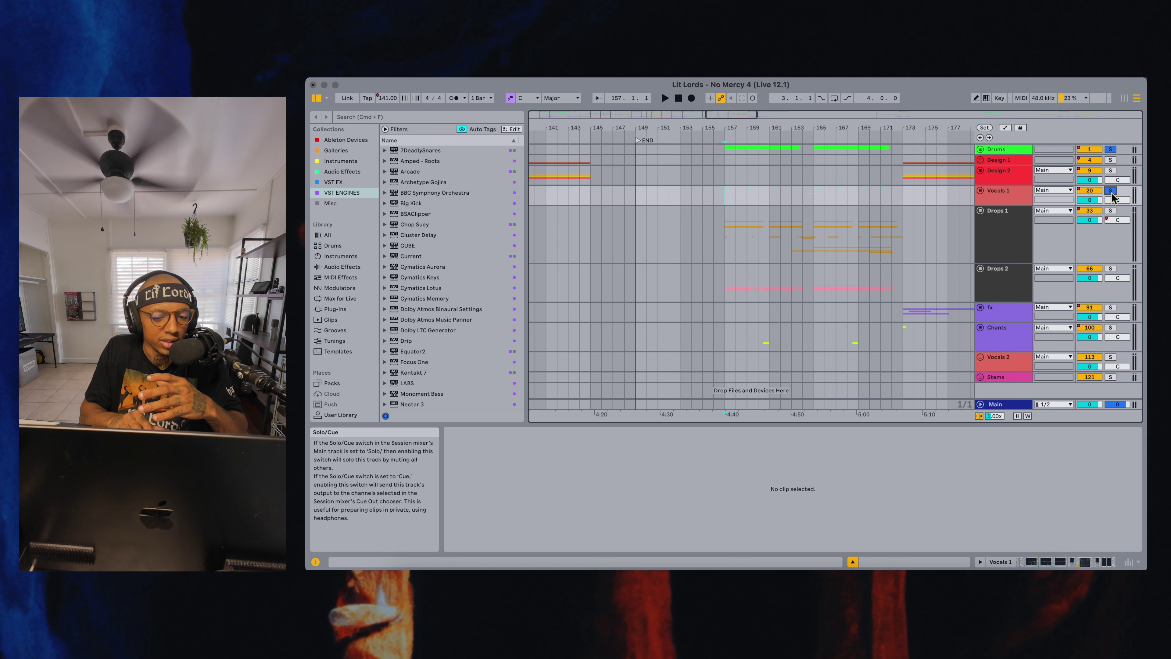
pyautogui.press('space')
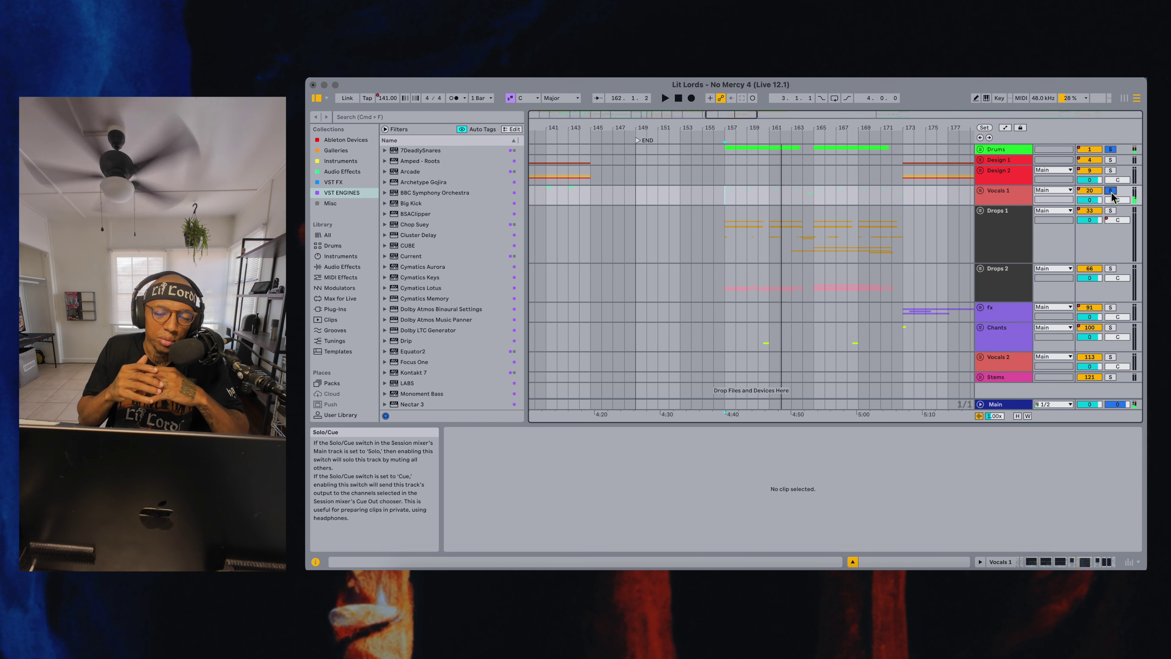
# Unfold the Vocals 1 group and play from bar 157 with the Adlibs 2 track's effects chain shown
pyautogui.click(731, 199)
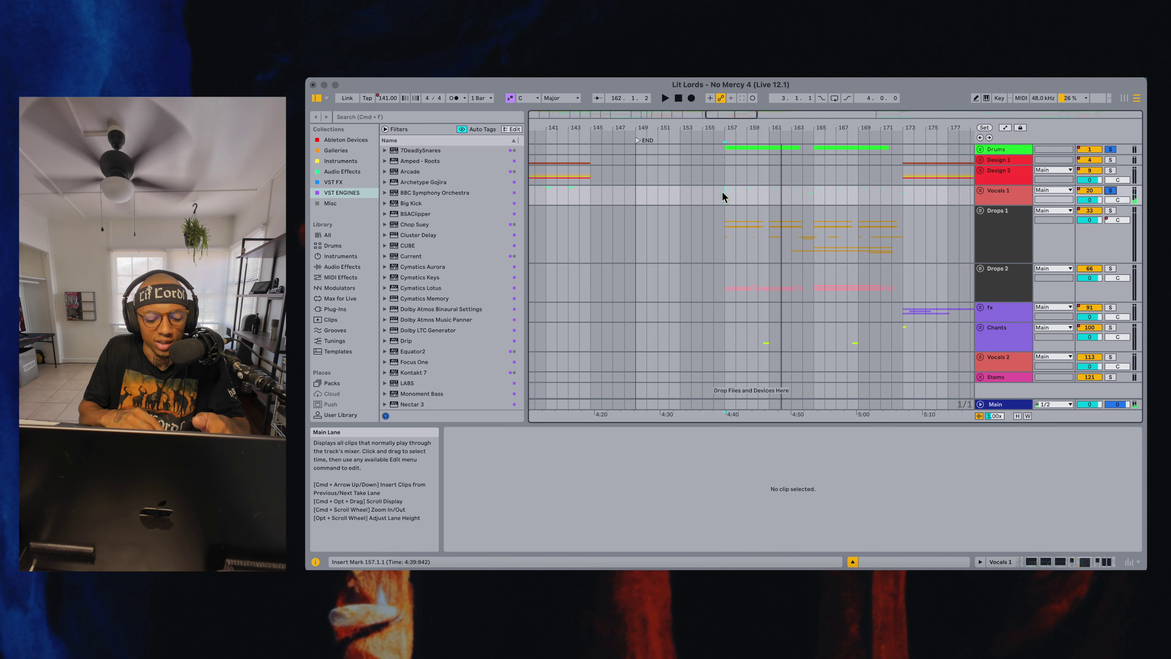
pyautogui.press('Right')
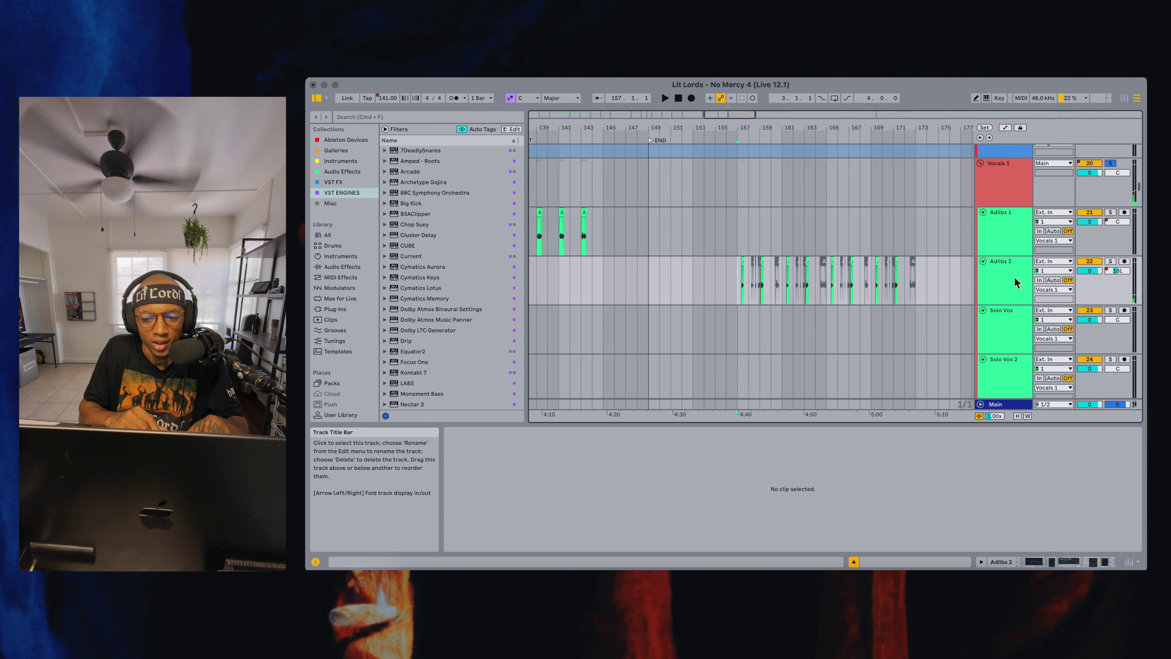
pyautogui.click(1016, 282)
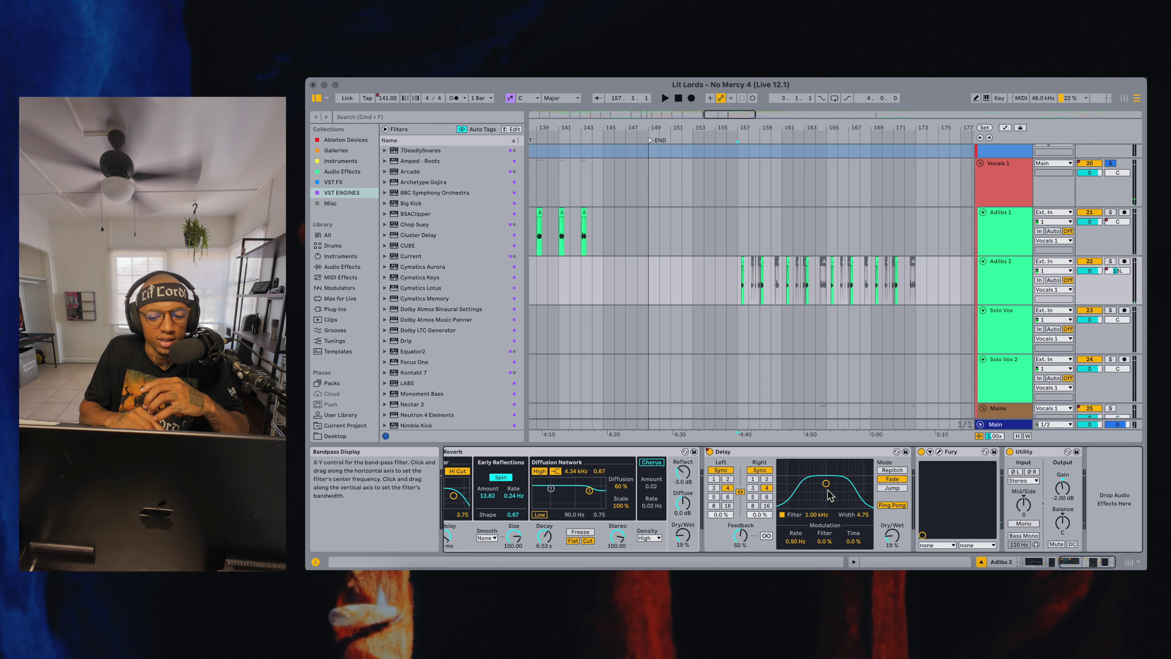
pyautogui.press('space')
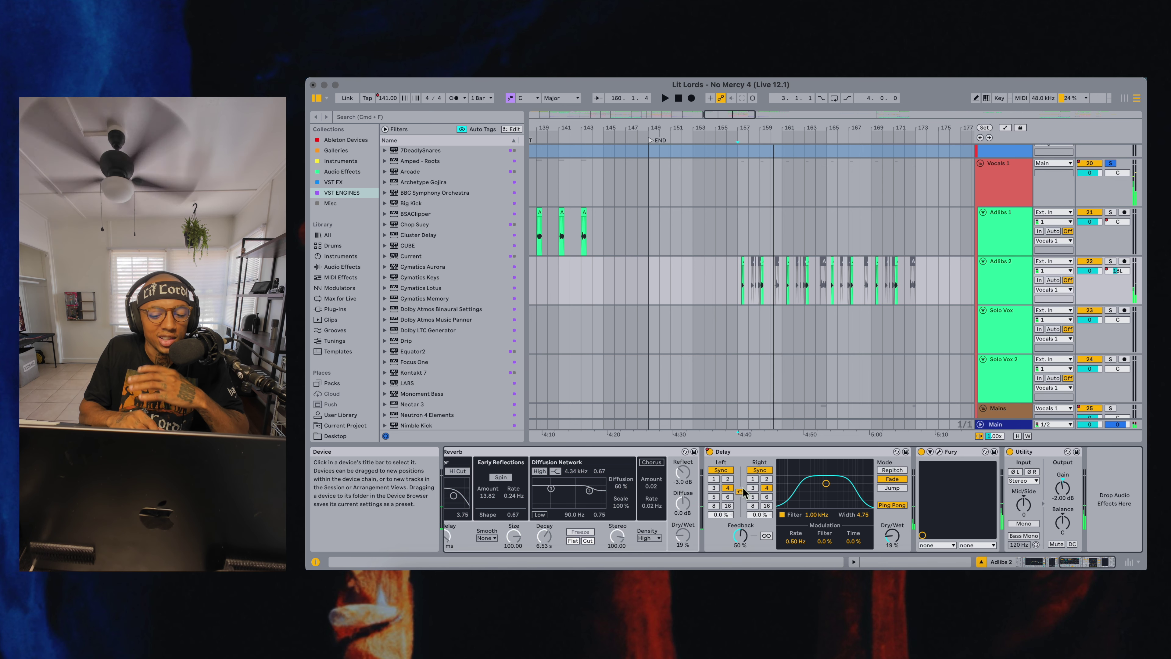
# Fold the groups and play from bar 157 with only the Drops 1 group soloed
pyautogui.click(988, 180)
pyautogui.press('Left')
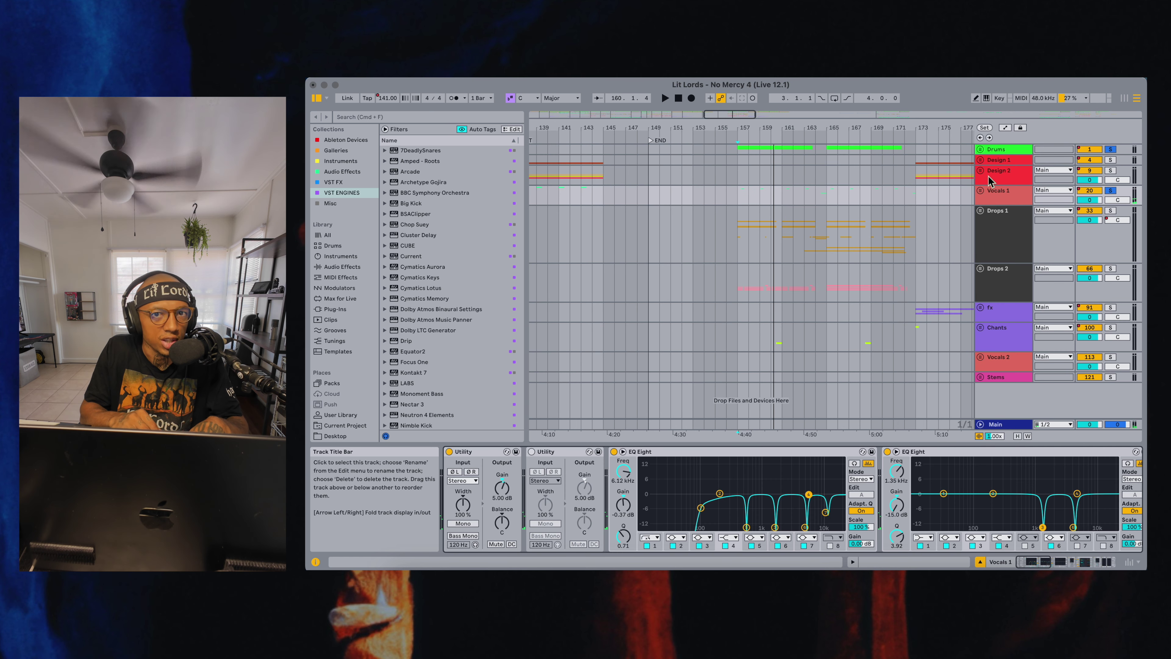
pyautogui.click(738, 239)
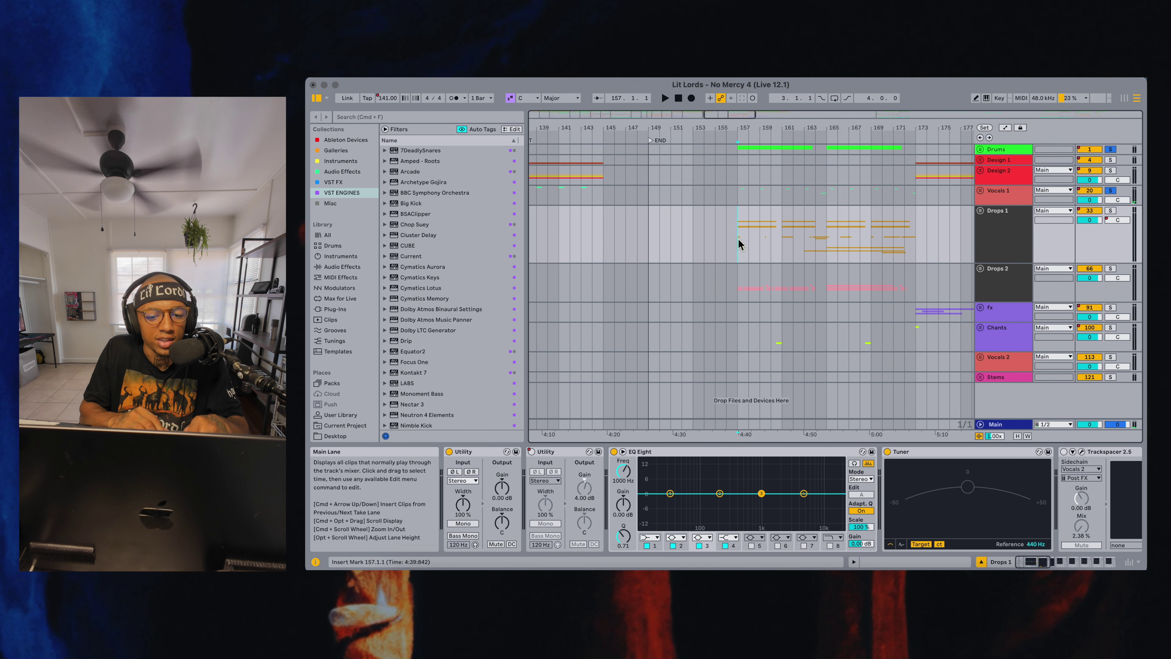
pyautogui.press('space')
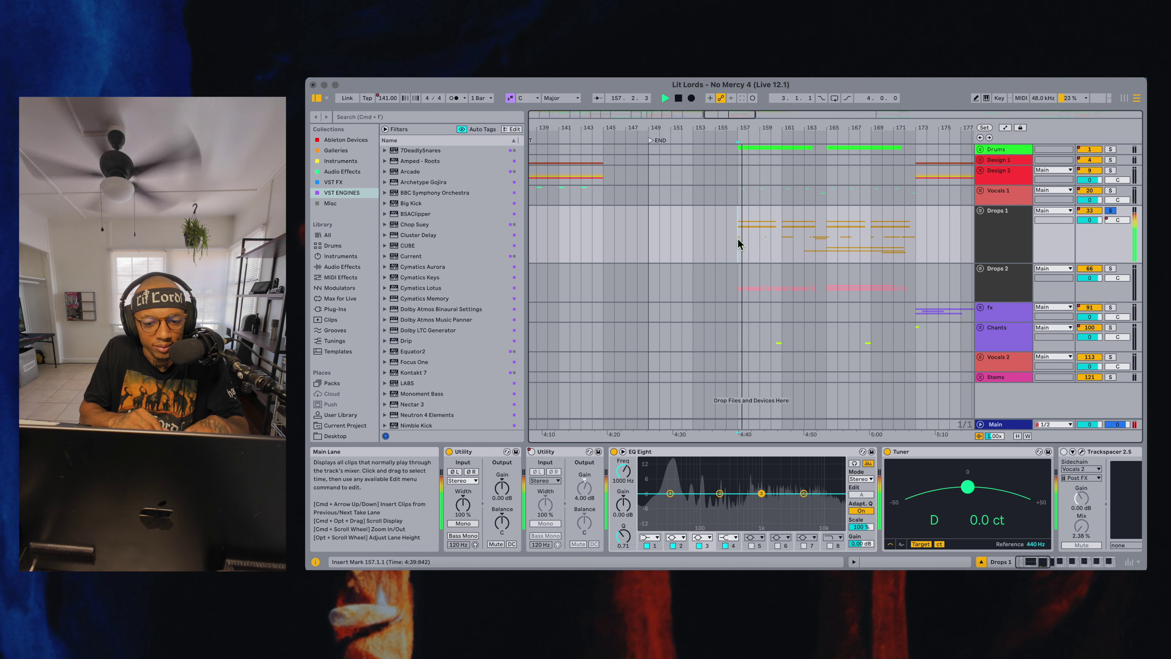
# Unfold the Drops 1 group and examine the sidechained Compressor on its Synths group
pyautogui.scroll(-5, 737, 240)
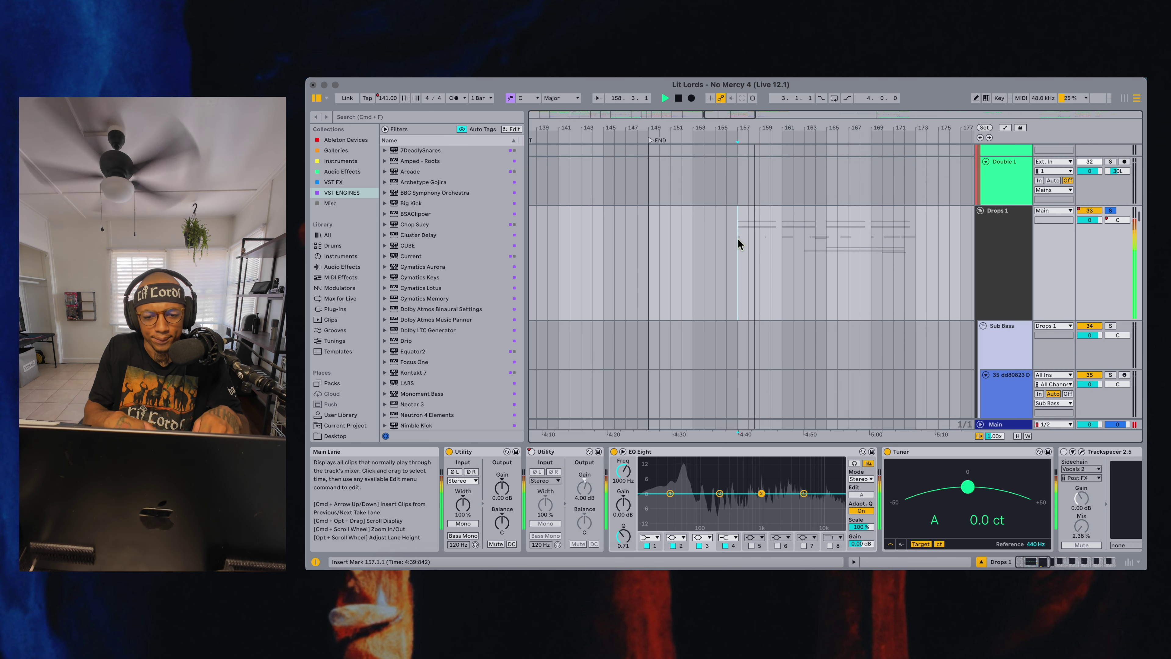
pyautogui.scroll(-5, 737, 239)
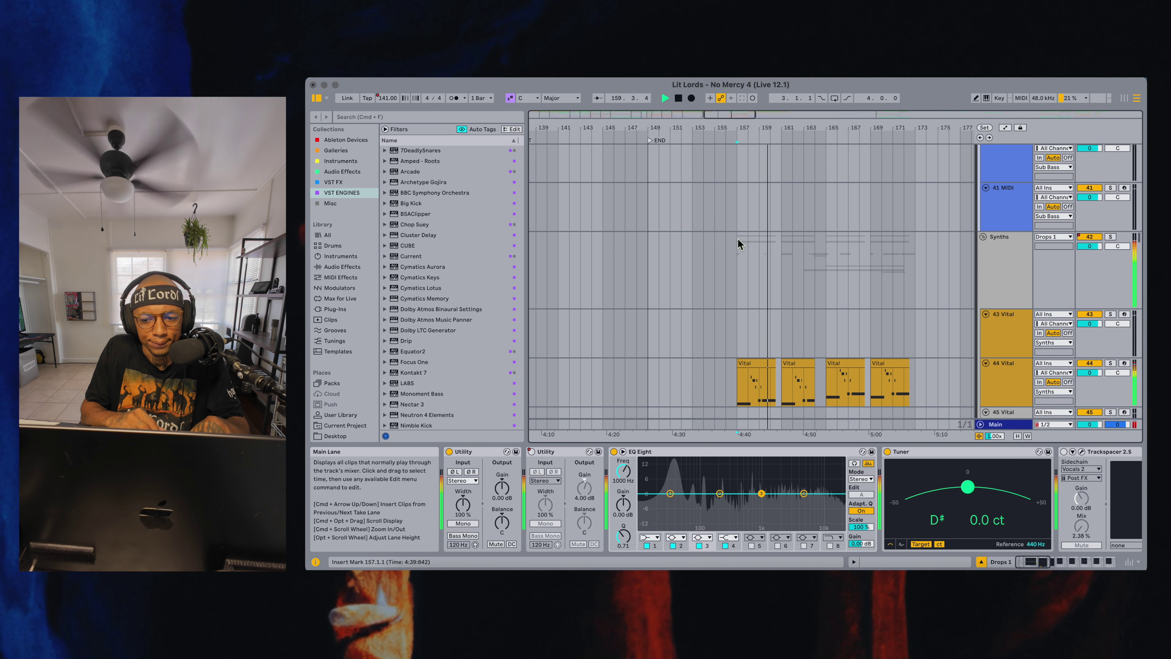
pyautogui.scroll(-3, 737, 239)
pyautogui.click(996, 302)
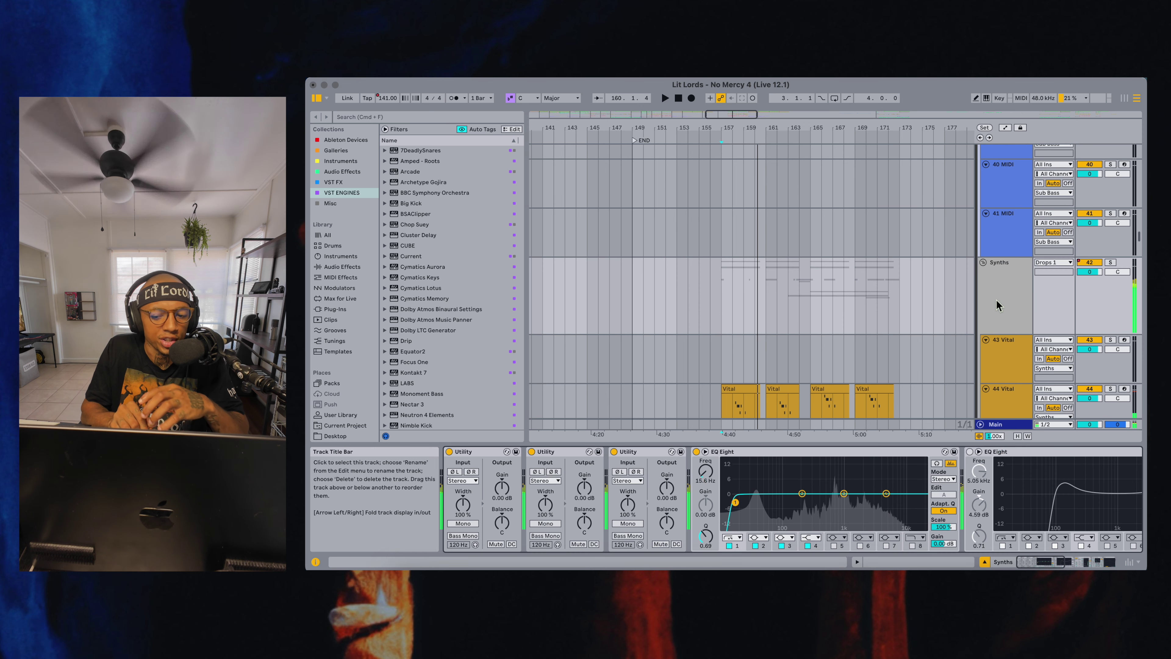
pyautogui.hscroll(5, 981, 480)
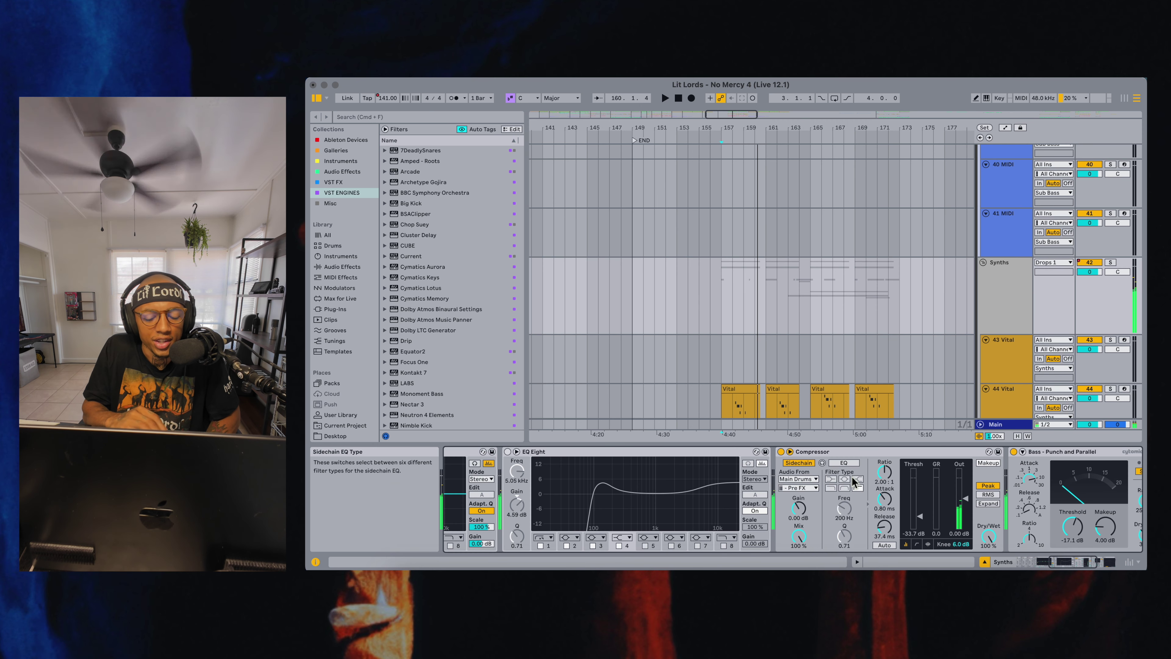
pyautogui.hscroll(3, 796, 491)
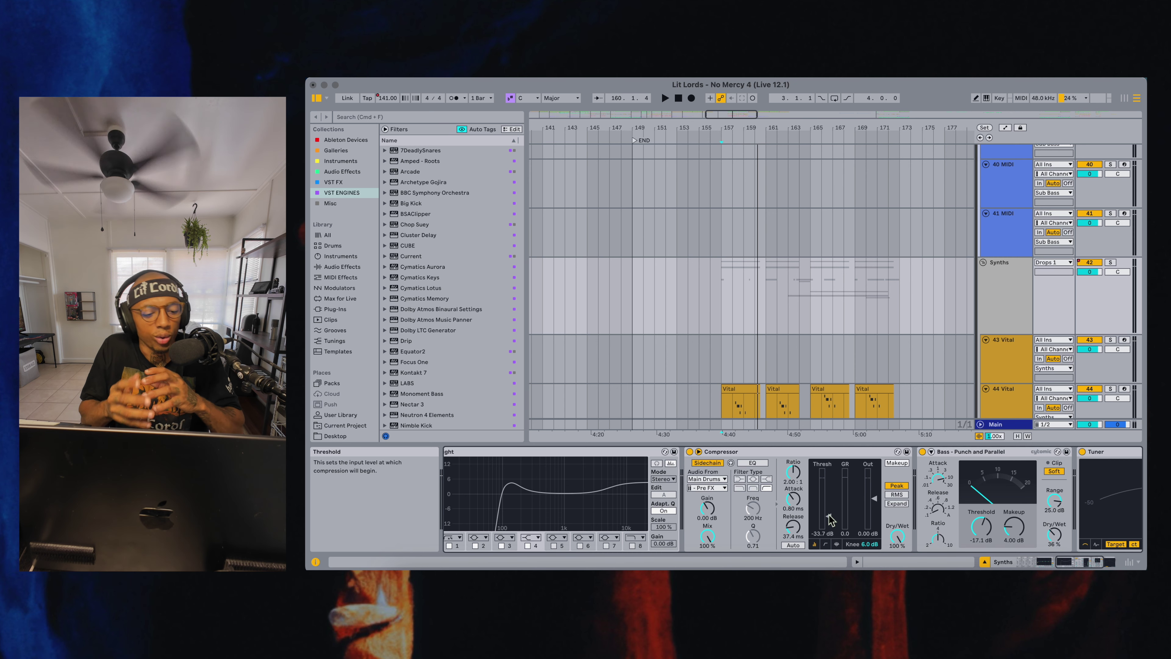
# Play from bar 157 and look through the Vital tracks inside the Synths group
pyautogui.press('space')
pyautogui.scroll(-4, 756, 284)
pyautogui.press('space')
pyautogui.scroll(-5, 727, 288)
pyautogui.scroll(-9, 727, 319)
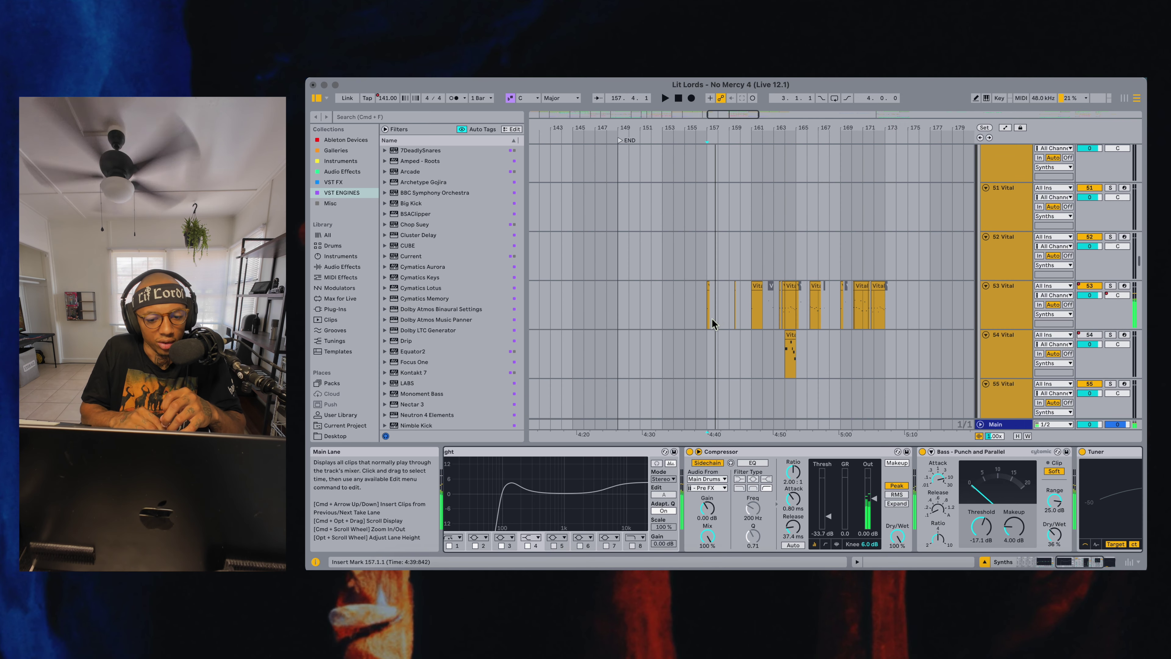
pyautogui.scroll(15, 712, 319)
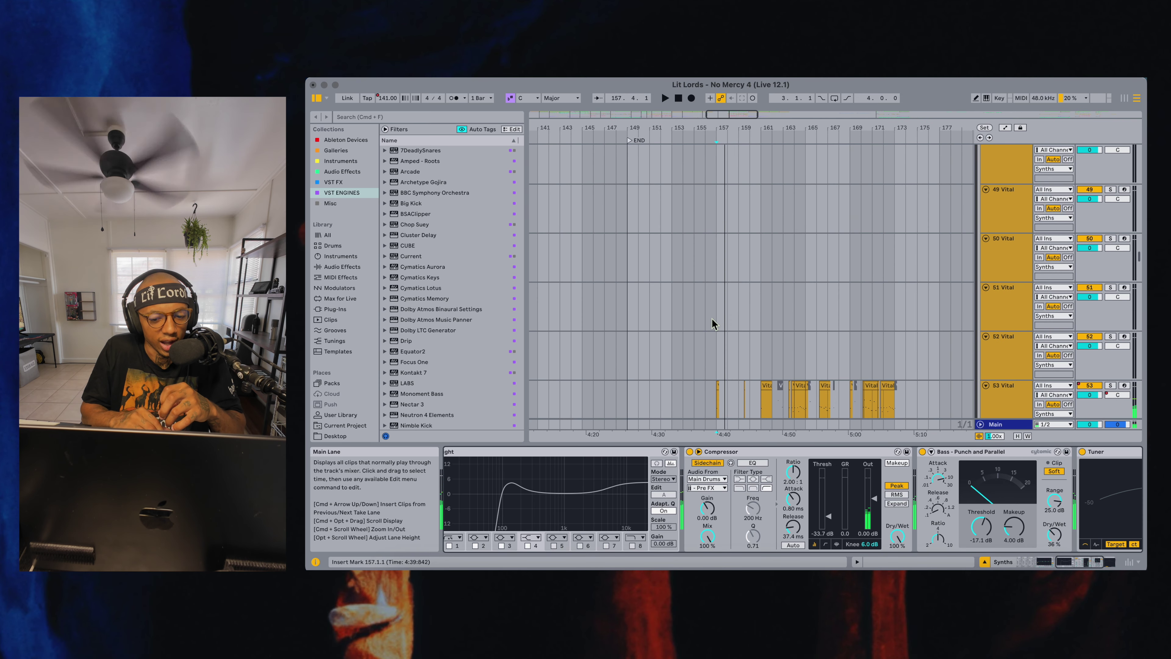
# Solo the 44 Vital track in the Synths group and play it from bar 157
pyautogui.click(708, 275)
pyautogui.press('s')
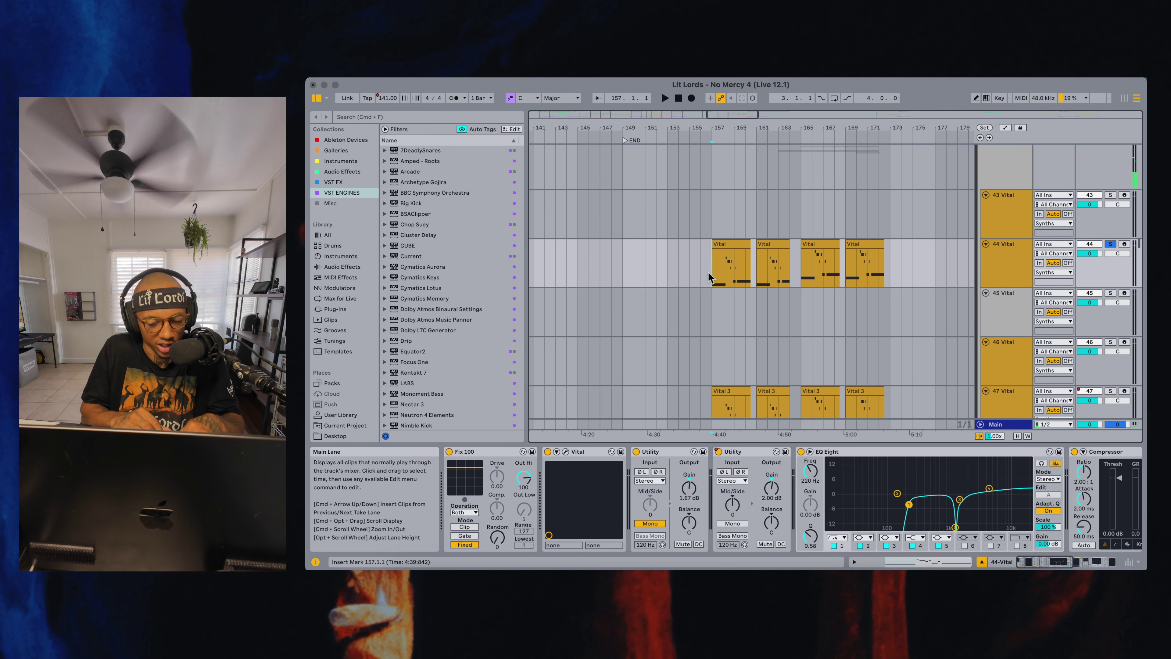
pyautogui.press('space')
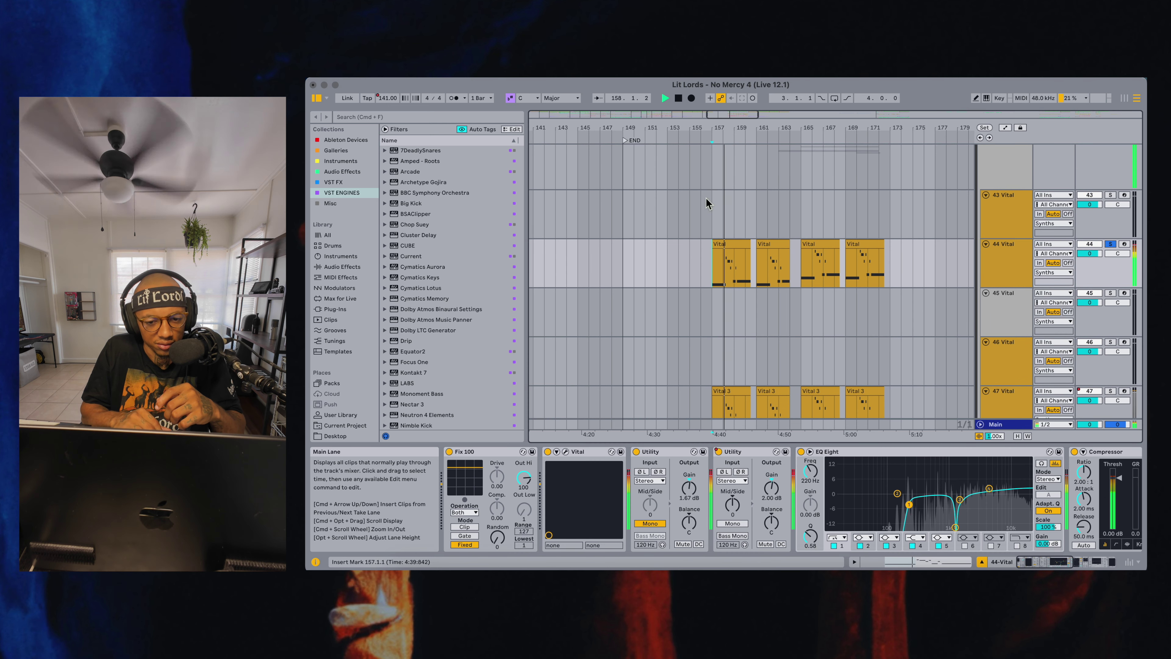
pyautogui.moveTo(730, 130); pyautogui.dragTo(730, 153)
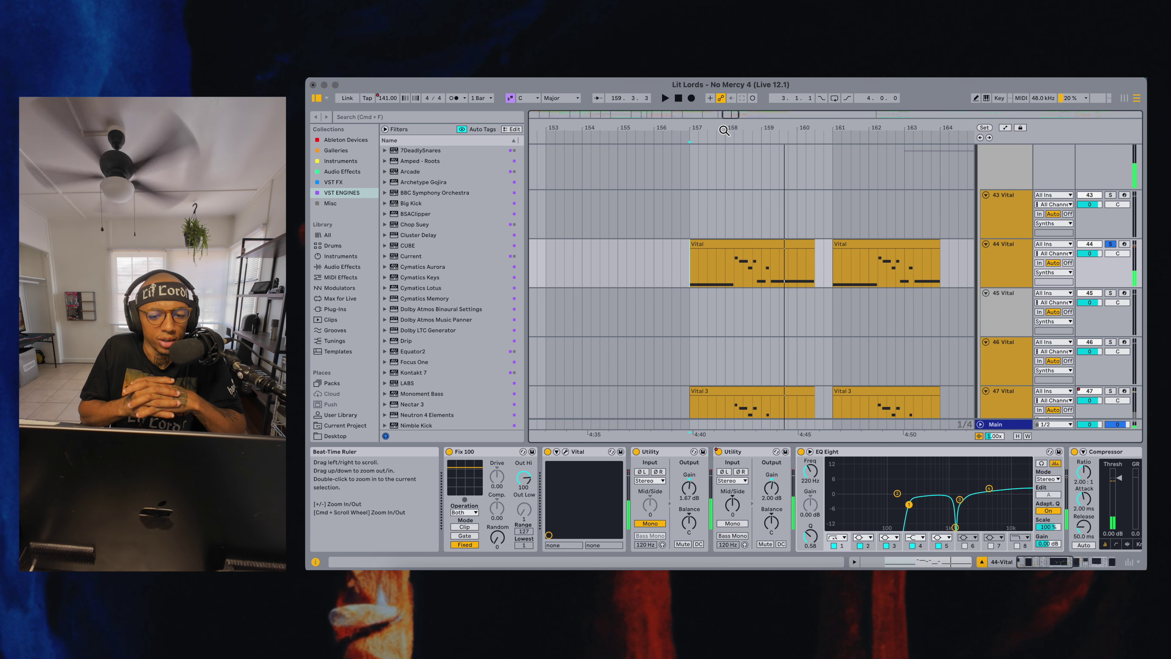
# Solo the 47 Vital track instead and play its Vital 3 clips from bar 157
pyautogui.scroll(-3, 703, 299)
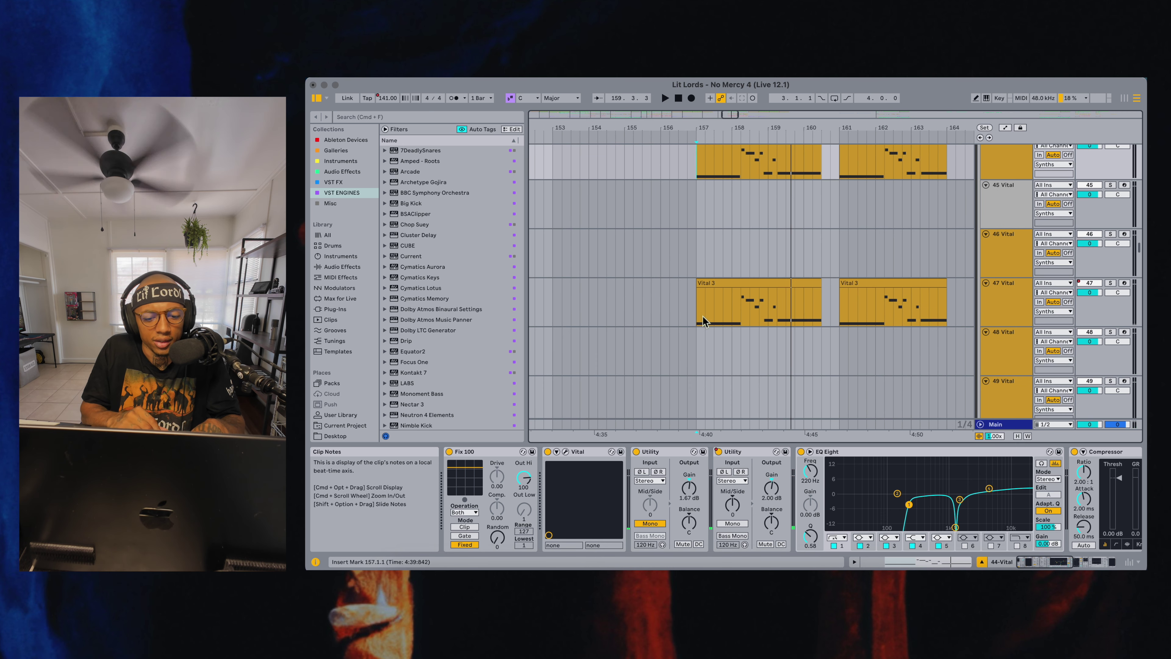
pyautogui.click(695, 306)
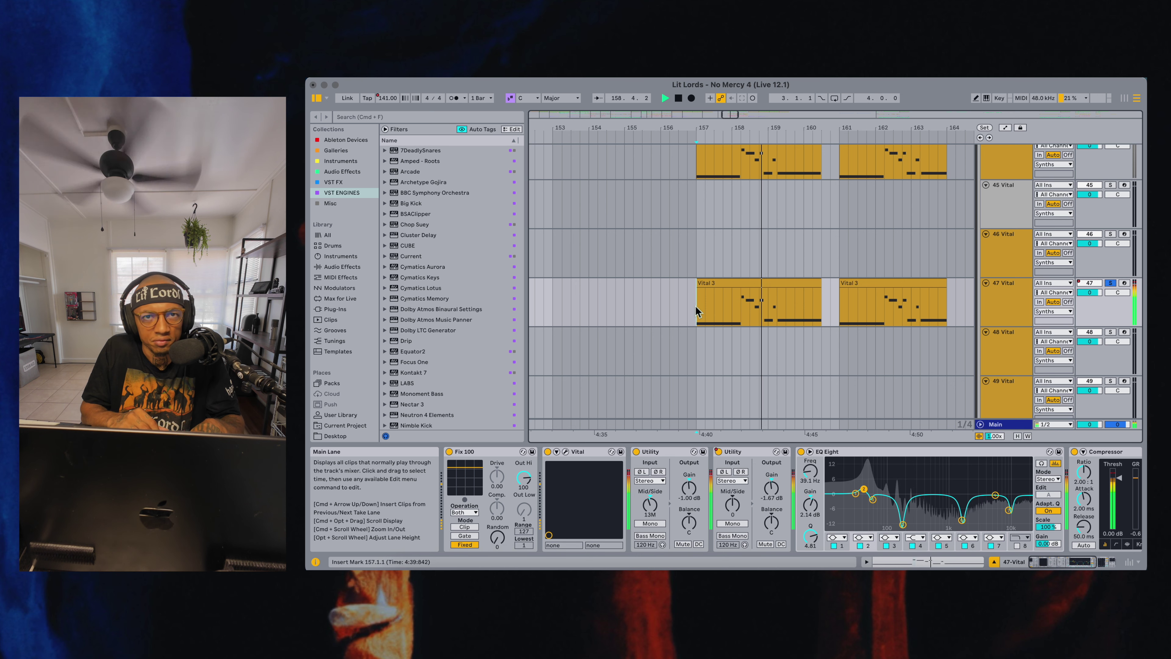
pyautogui.press('space')
# Solo the 53 Vital track instead and play its short clips from bar 157
pyautogui.scroll(-10, 691, 299)
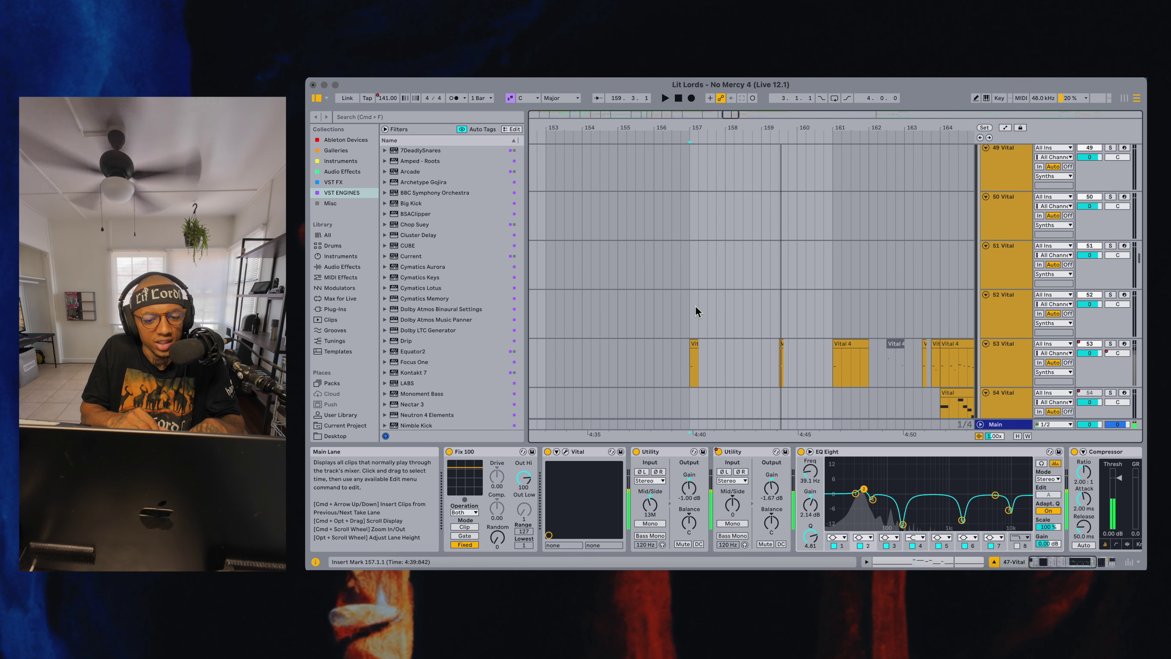
pyautogui.click(685, 291)
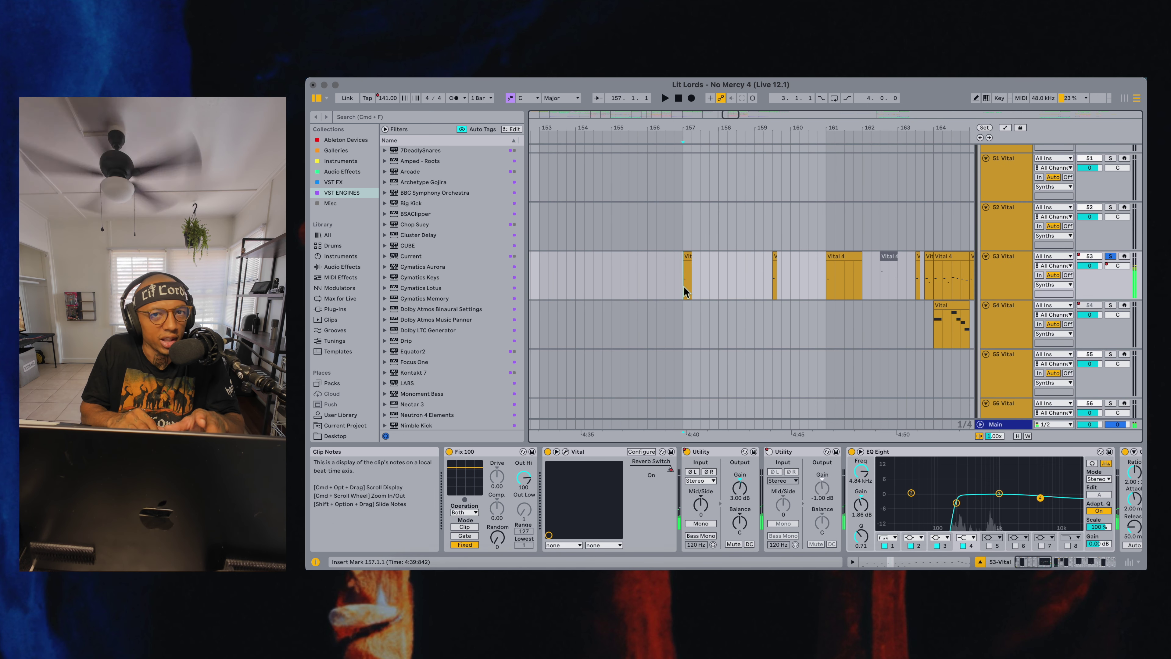
pyautogui.press('space')
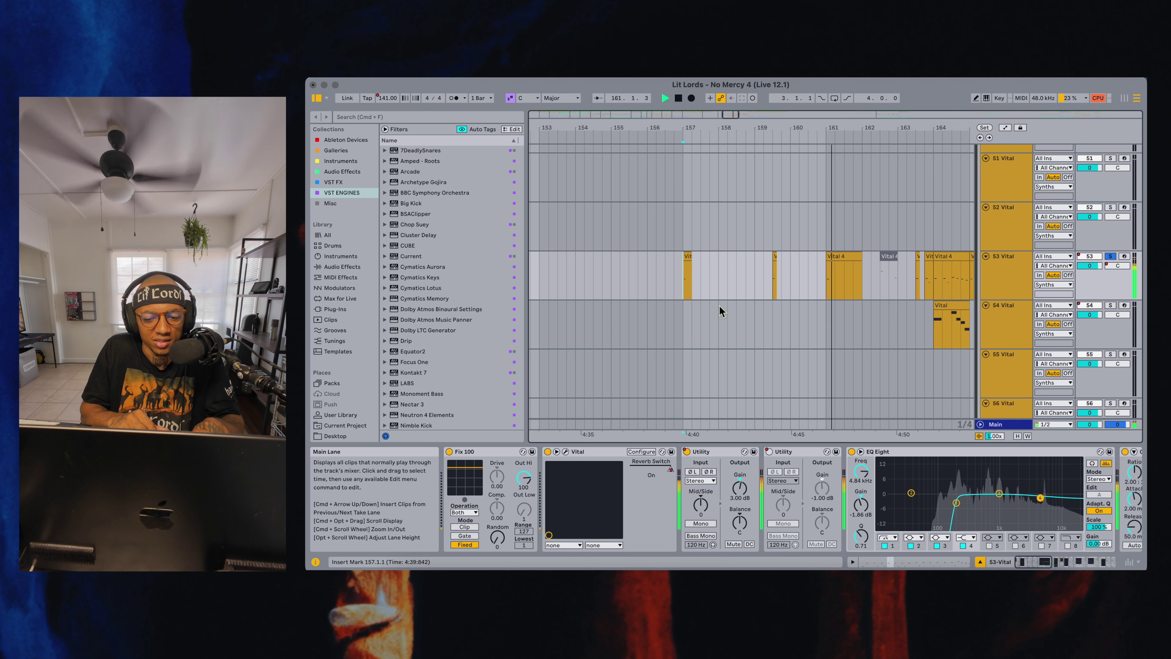
pyautogui.press('space')
# Play the soloed 53 Vital track from bar 164
pyautogui.hscroll(5, 887, 294)
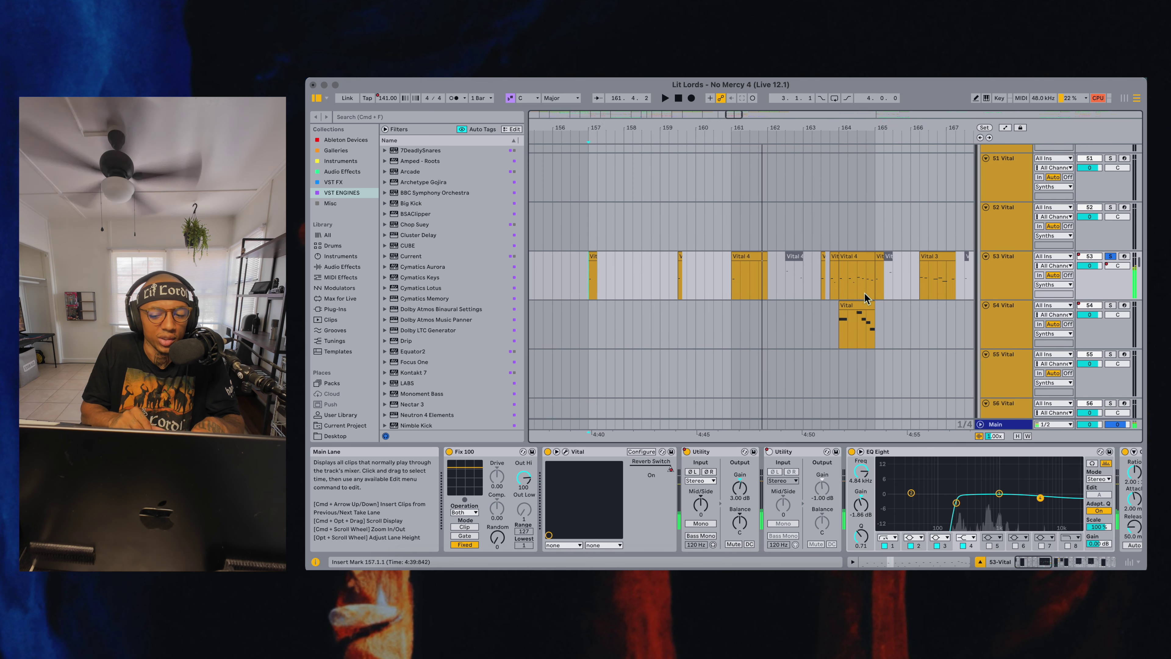
pyautogui.click(803, 284)
pyautogui.press('space')
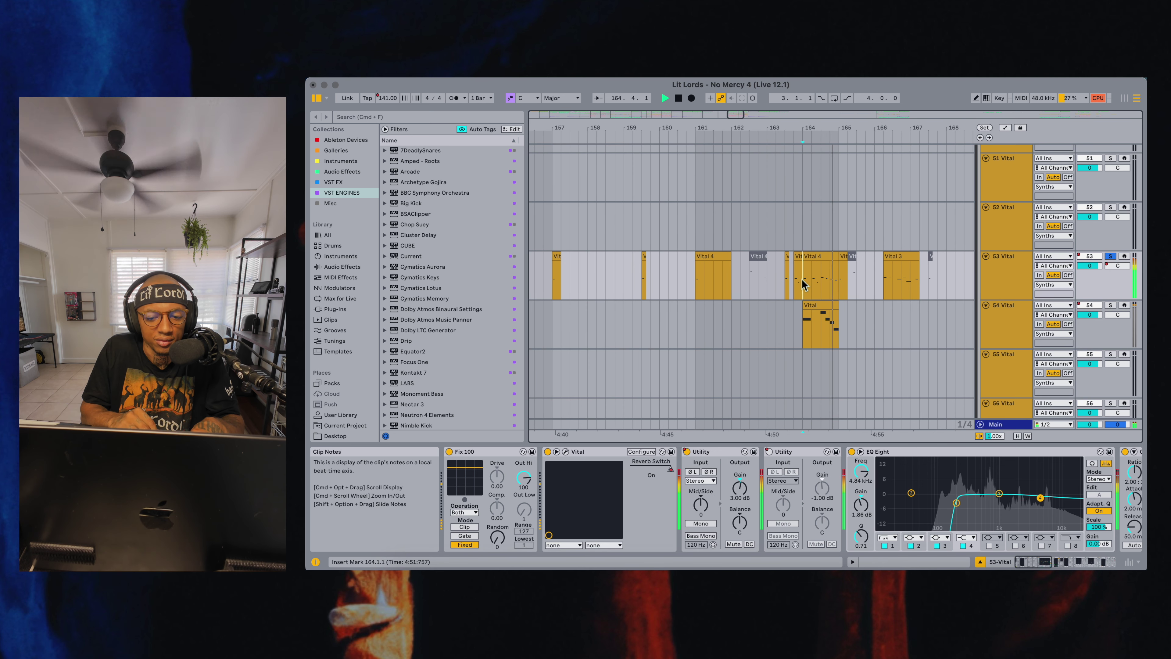
# Open the Vital instrument on track 53, arm the track, and play test notes with the BS - Master Sword preset
pyautogui.hscroll(-5, 746, 279)
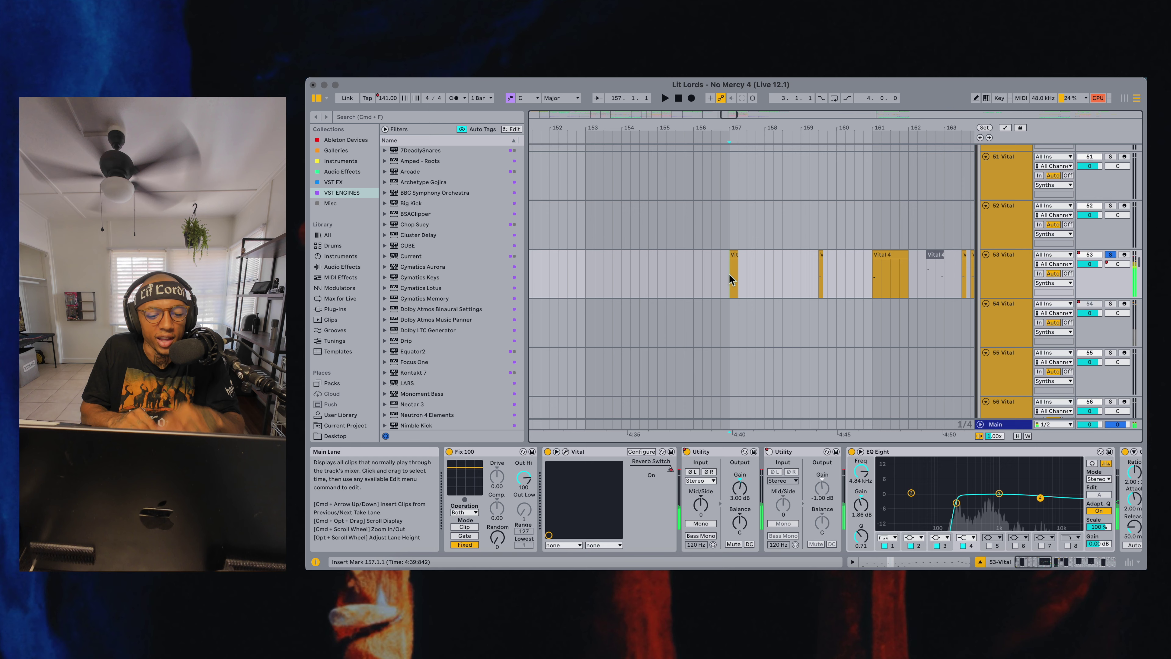
pyautogui.click(565, 452)
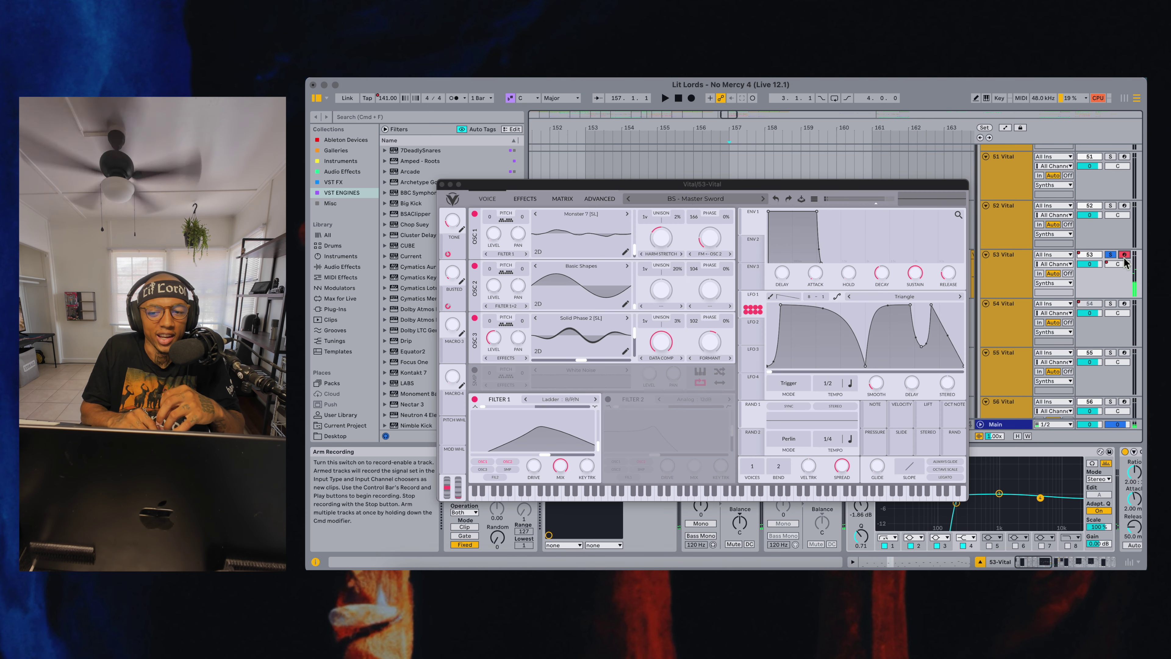
pyautogui.press('m')
pyautogui.press('y')
pyautogui.press('z')
pyautogui.press('y')
pyautogui.press('z')
pyautogui.press('y')
pyautogui.press('z')
pyautogui.press('y')
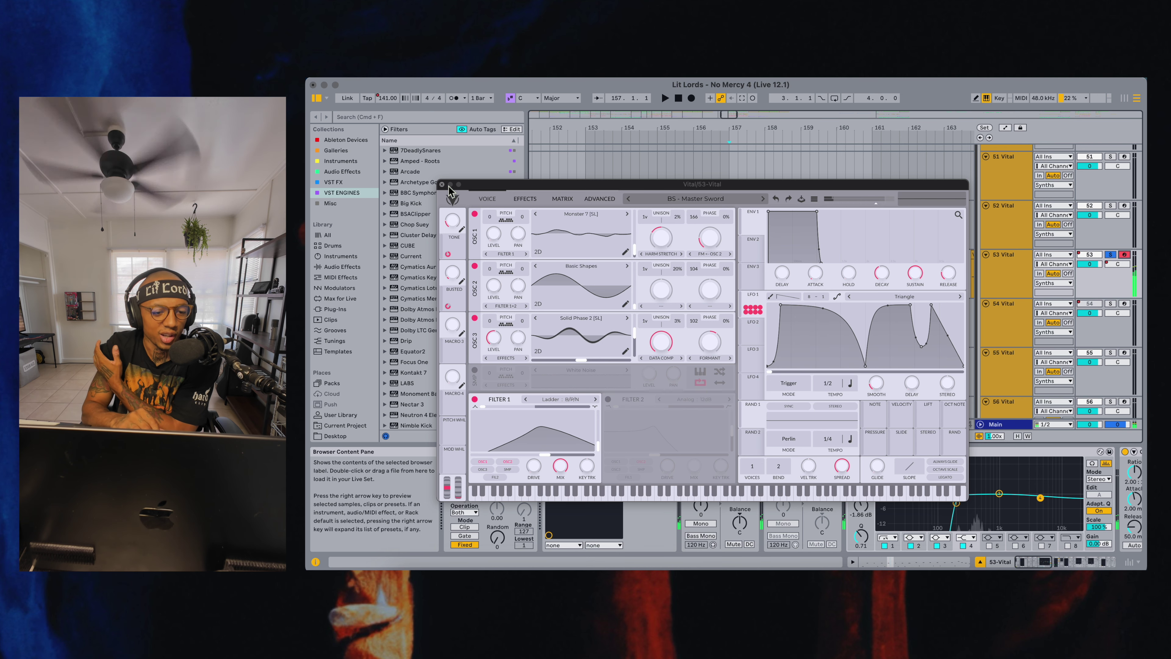
# View Vital's effects page, close the instrument, and examine track 53's device chain from Utility through the Auto Filters to Kickstart 2
pyautogui.click(524, 199)
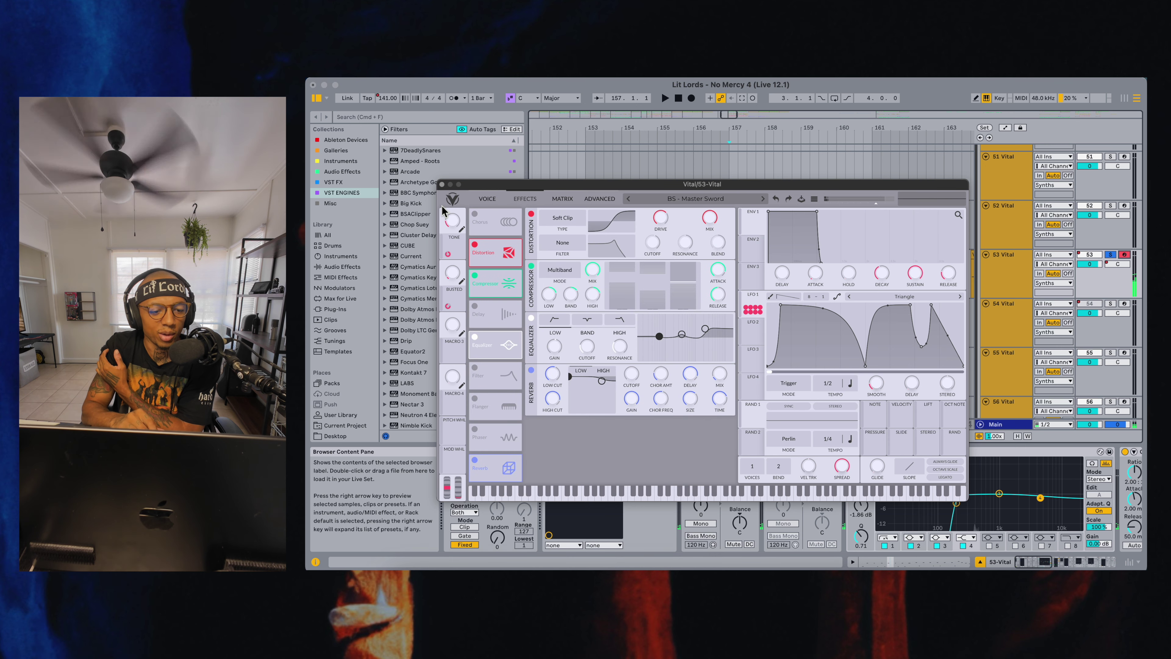
pyautogui.click(442, 185)
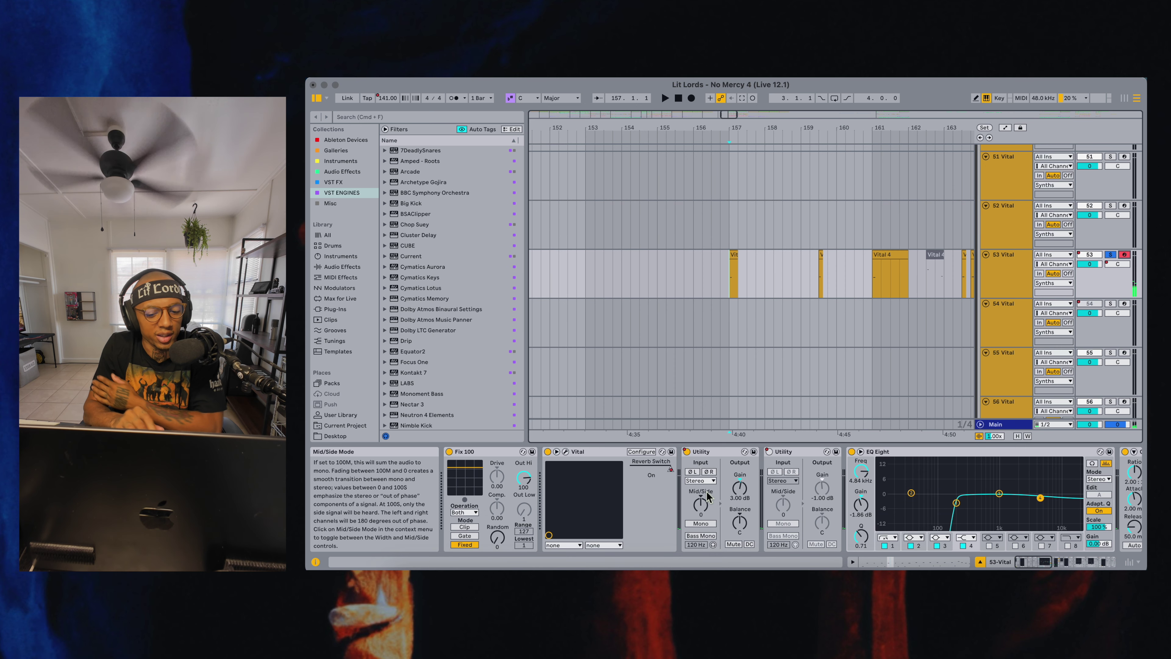
pyautogui.hscroll(5, 779, 513)
pyautogui.hscroll(10, 779, 513)
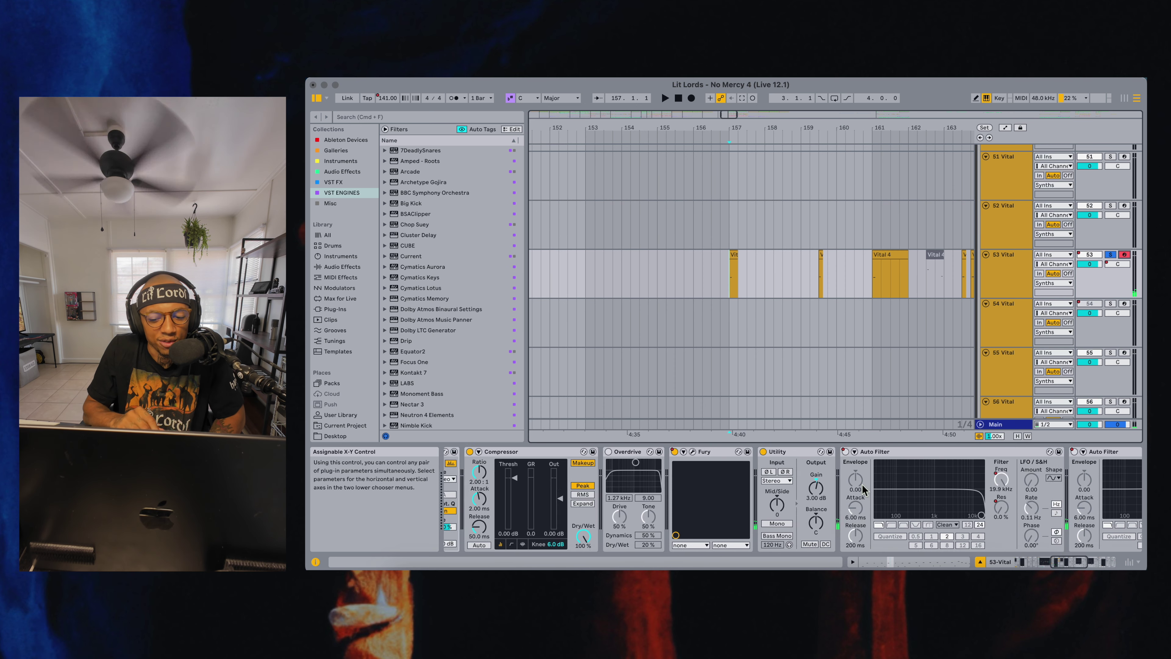
pyautogui.hscroll(-5, 716, 490)
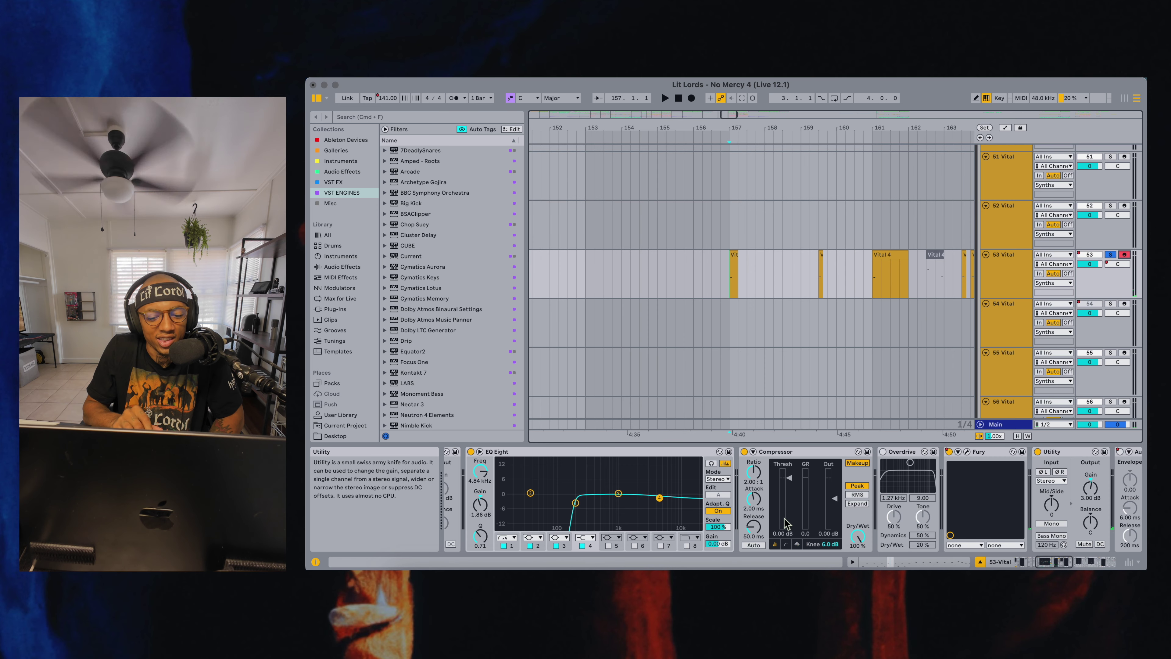
pyautogui.hscroll(2, 785, 523)
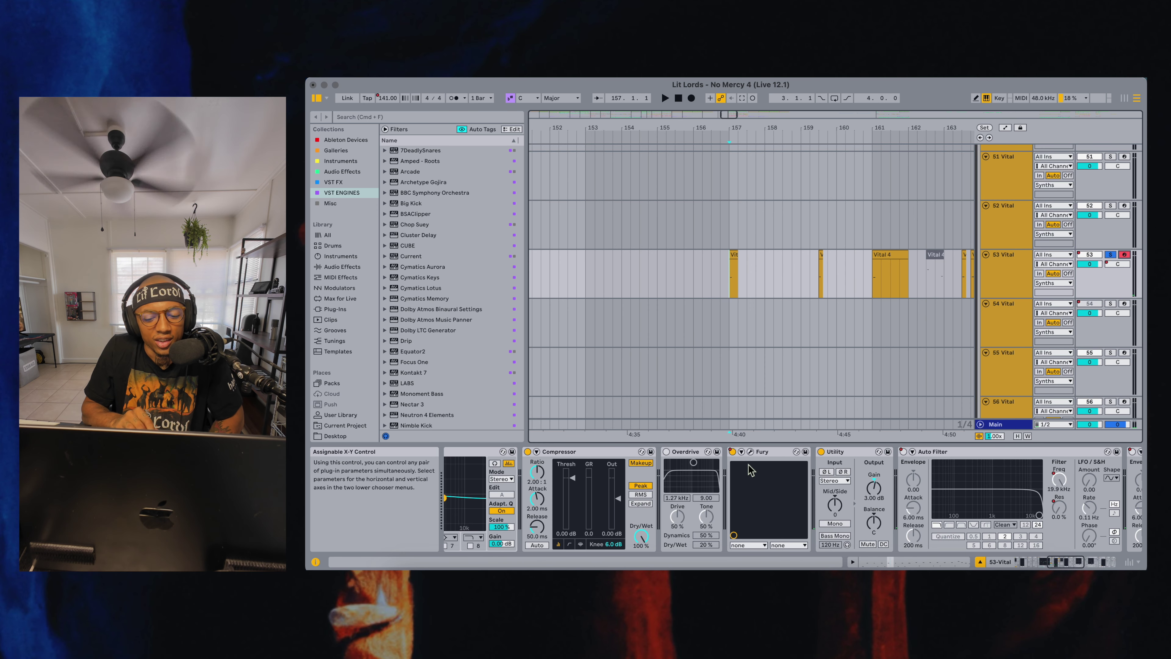
pyautogui.hscroll(2, 783, 463)
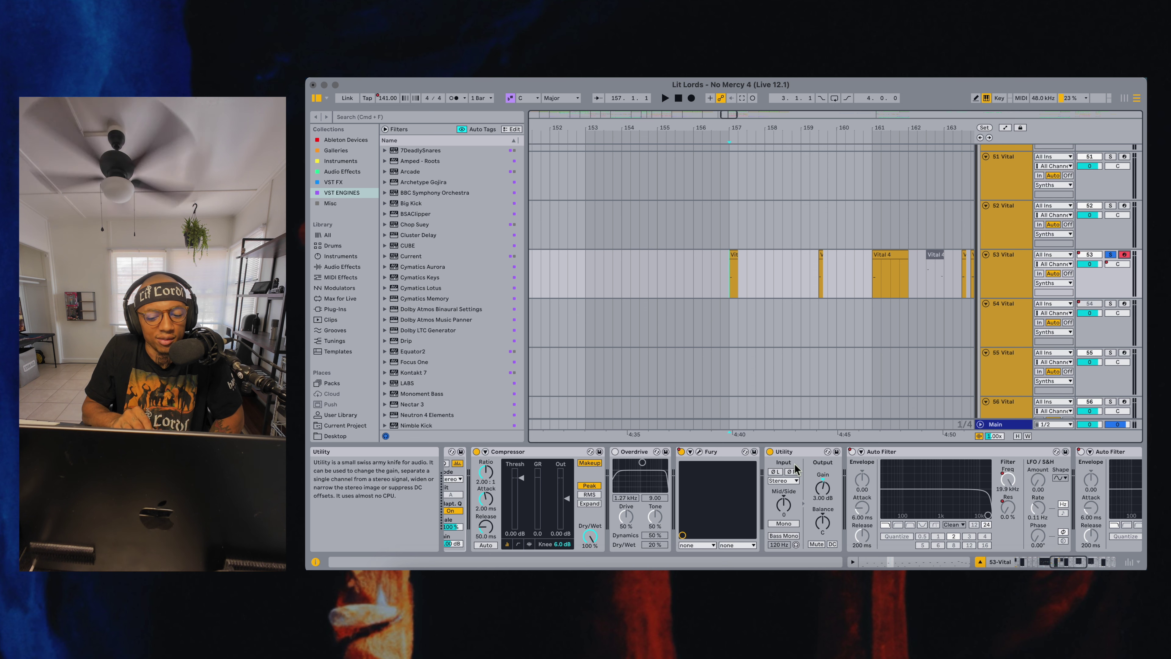
pyautogui.hscroll(12, 813, 471)
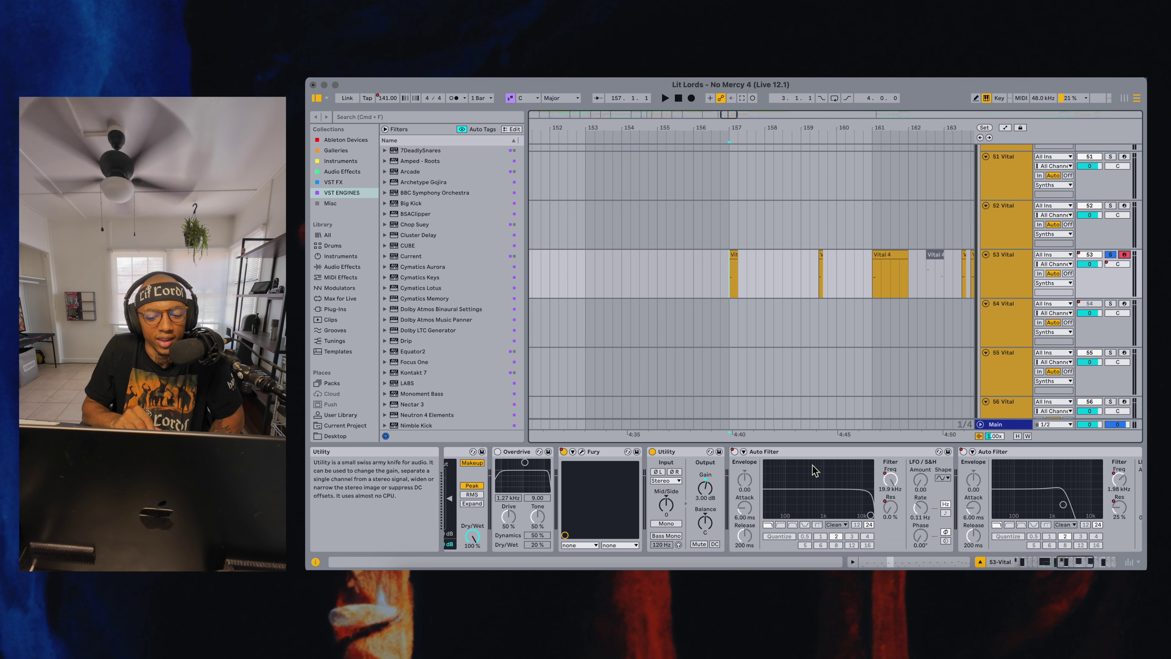
pyautogui.hscroll(5, 783, 477)
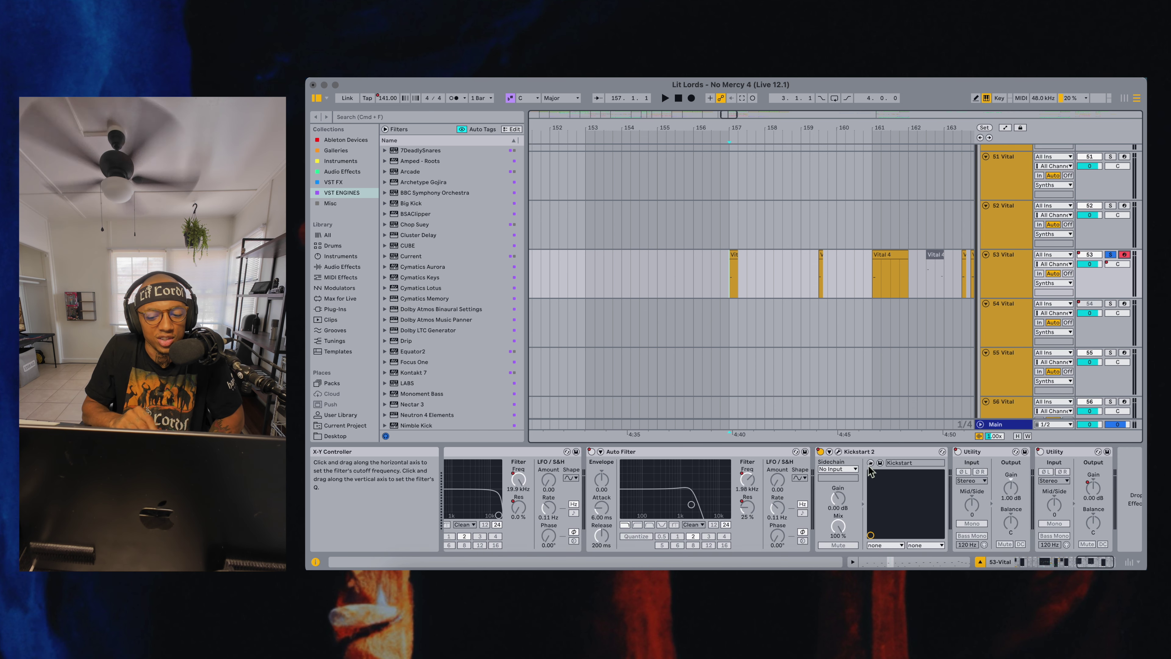
# Open Kickstart 2 on track 53 to view its ducking curve, close it, and check the Utility devices at the chain's end
pyautogui.click(837, 451)
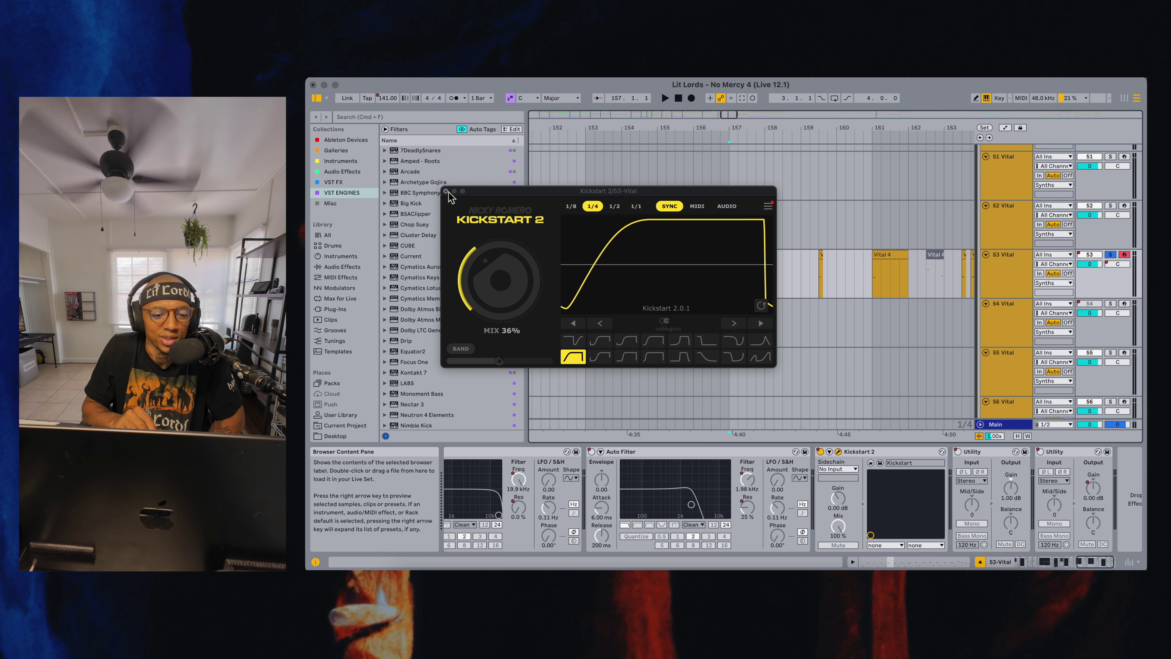
pyautogui.click(445, 191)
pyautogui.hscroll(2, 881, 515)
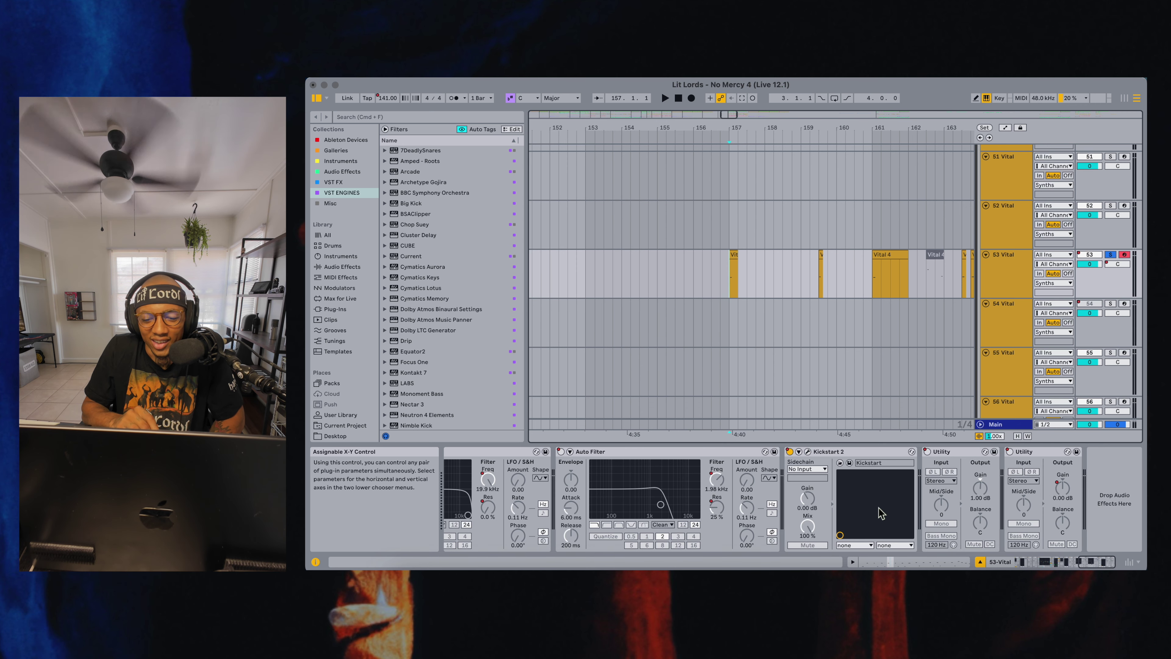
# Return to the 44 Vital track, solo it in place of track 53, and play it from bar 157
pyautogui.scroll(10, 734, 279)
pyautogui.click(743, 310)
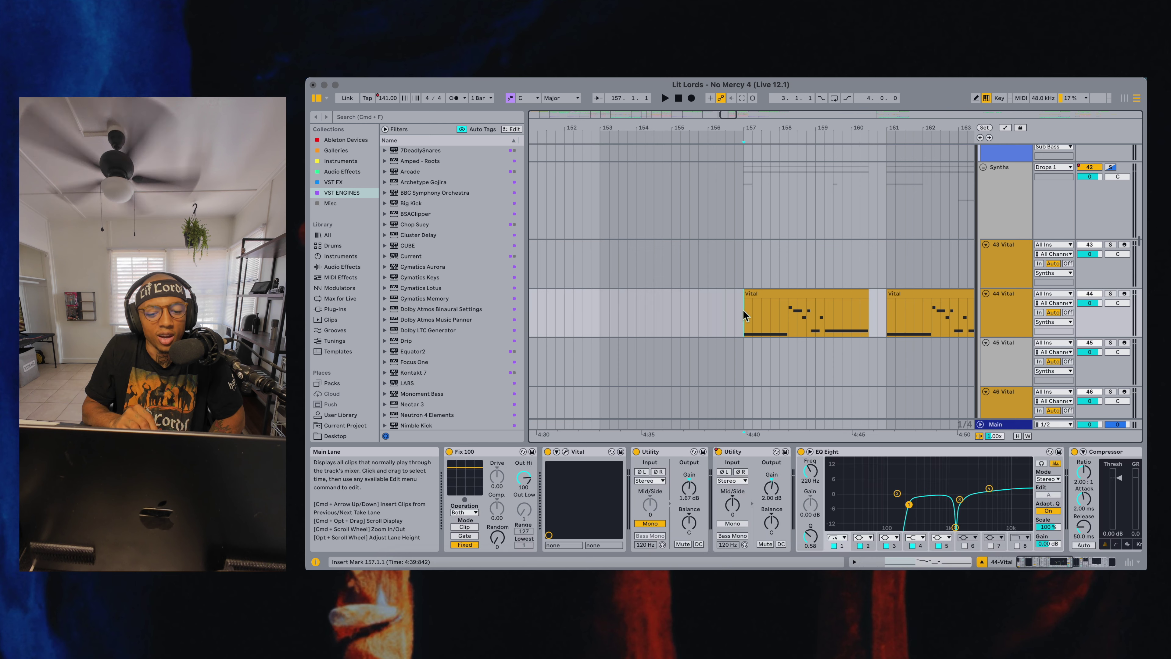
pyautogui.press('s')
pyautogui.press('space')
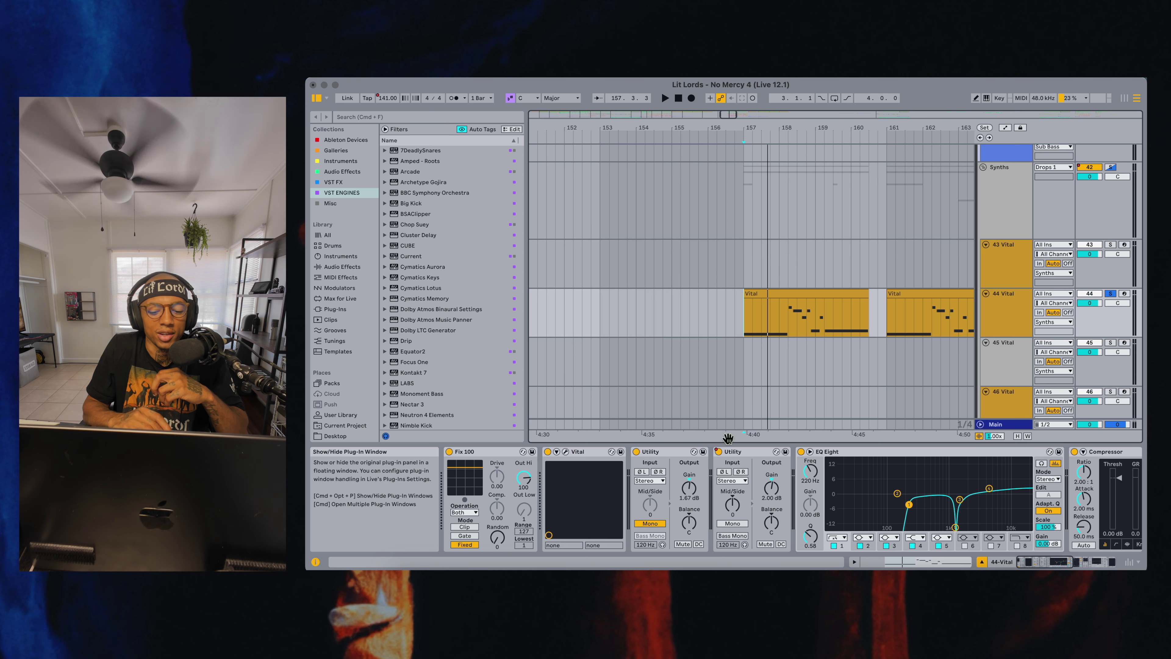
# Bypass the EQ Eight on the 44 Vital track and play from bar 157 to hear the unfiltered sound
pyautogui.hscroll(5, 645, 493)
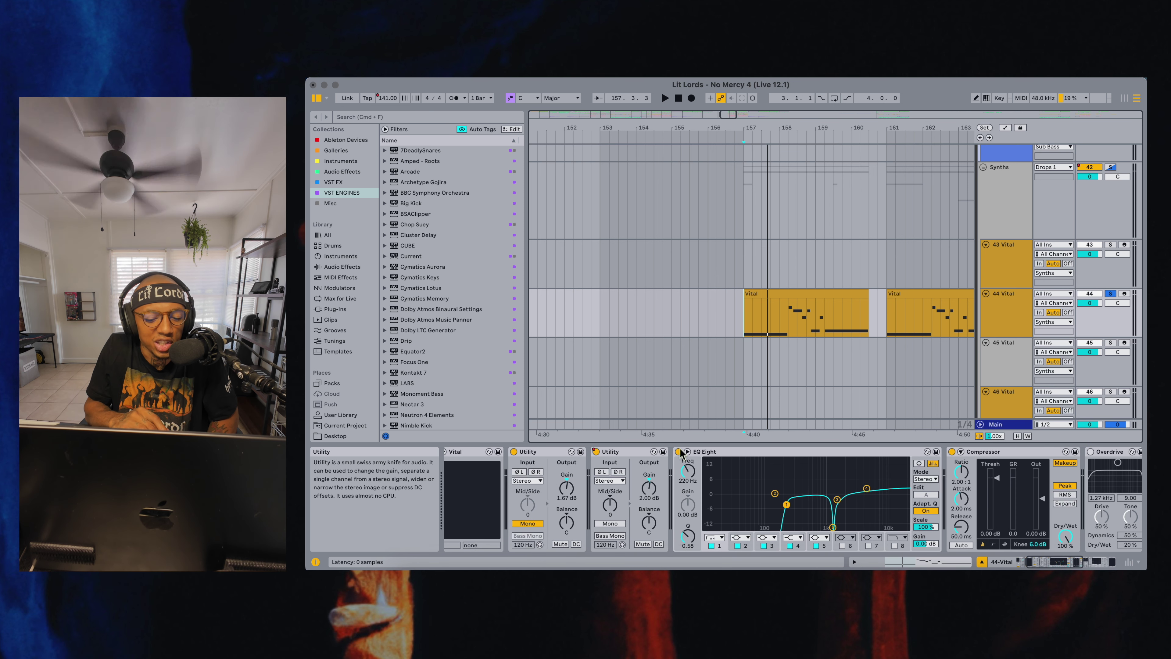
pyautogui.click(679, 452)
pyautogui.press('space')
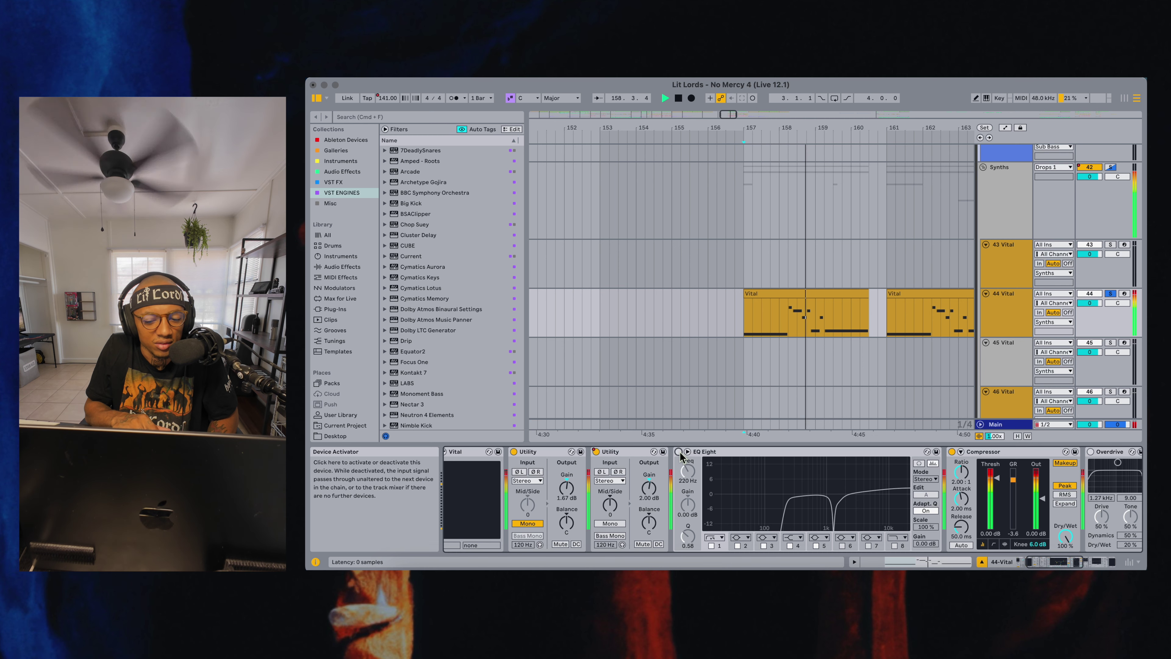
pyautogui.press('space')
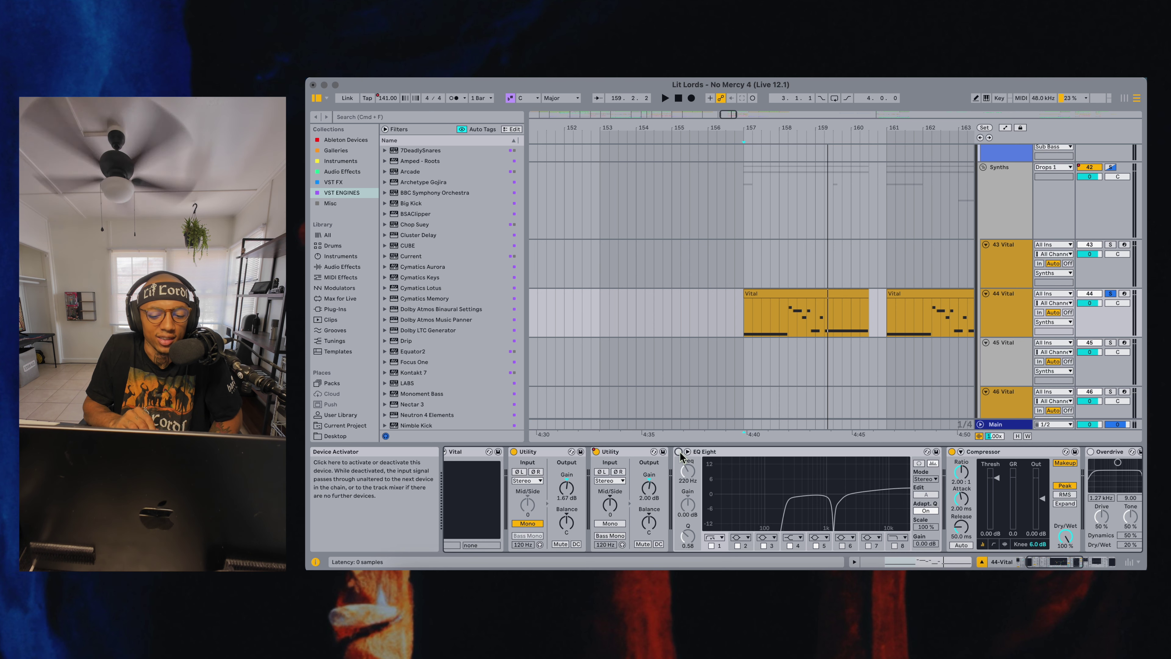
# Re-enable the EQ Eight on the 44 Vital track, select its 1.29 kHz notch band, and play from bar 157
pyautogui.click(679, 453)
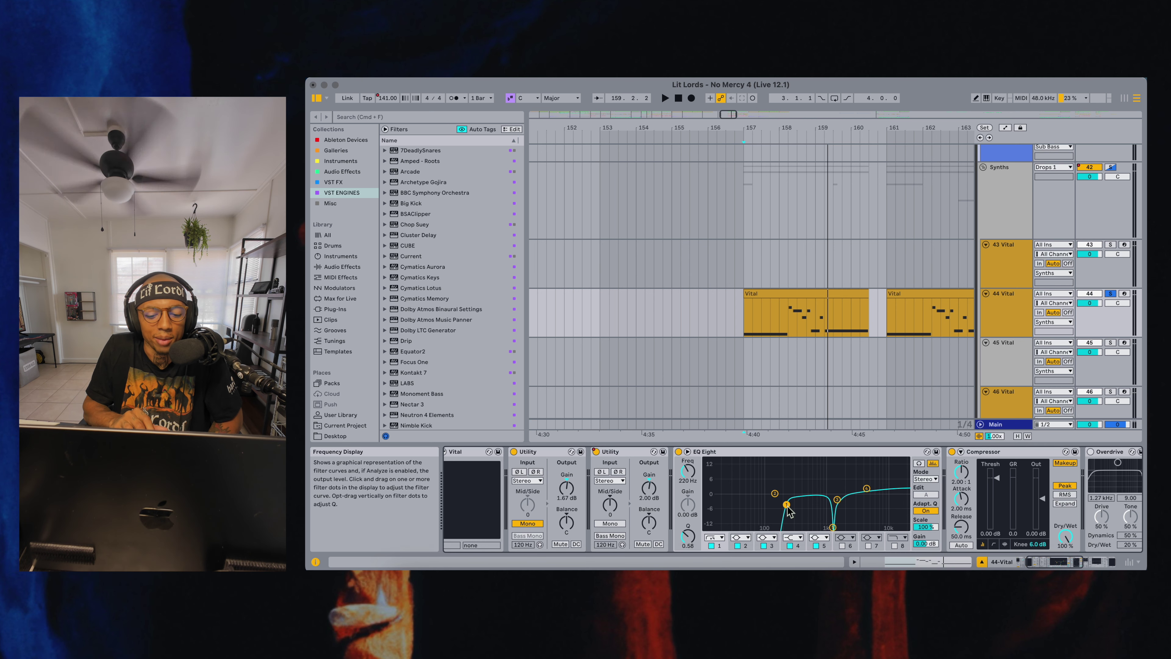
pyautogui.click(833, 528)
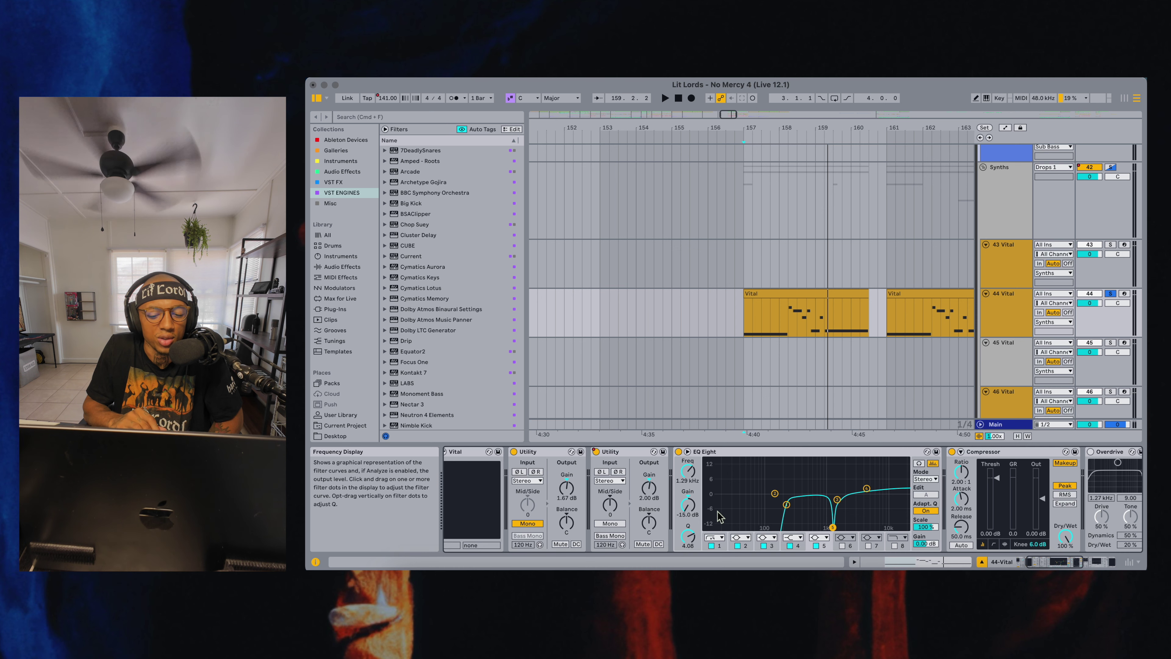
pyautogui.press('space')
pyautogui.moveTo(687, 507); pyautogui.dragTo(687, 535)
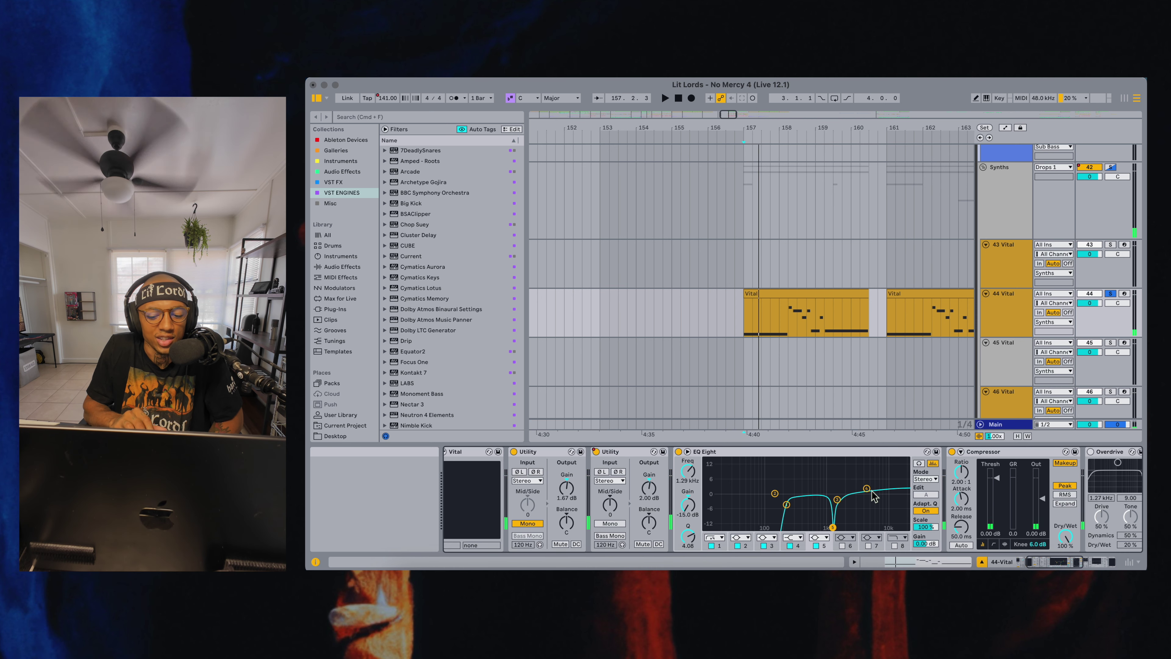
# Look through the rest of the 44 Vital chain, from the Compressor and Overdrive to the Auto Filter and Manipulator
pyautogui.hscroll(5, 894, 505)
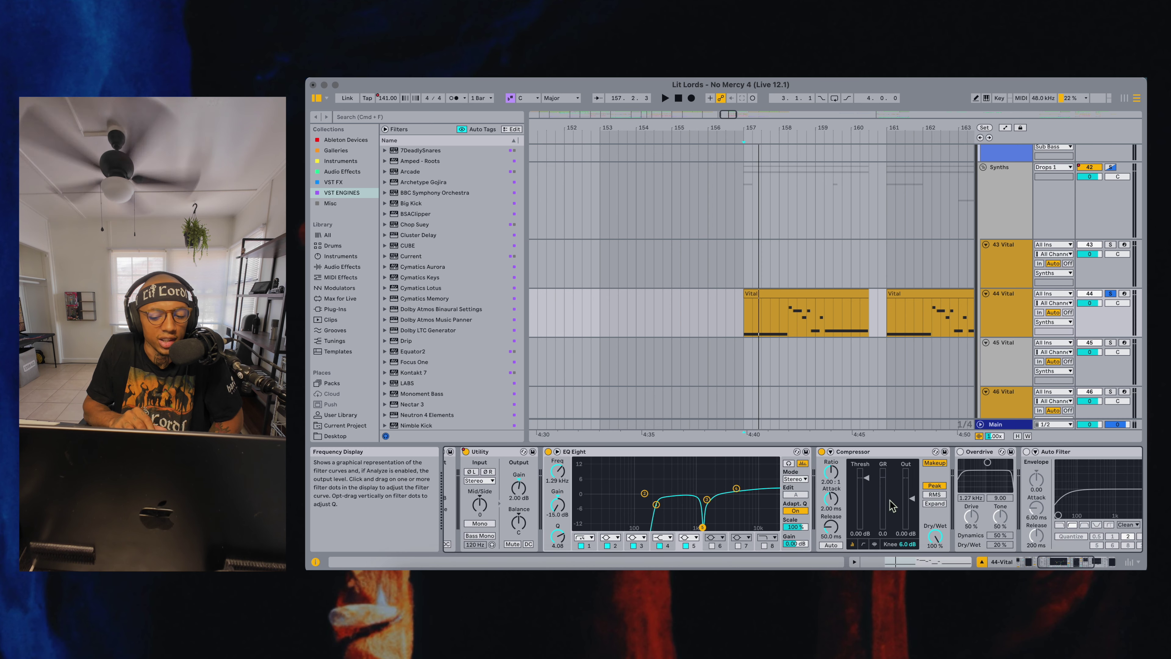
pyautogui.hscroll(8, 892, 505)
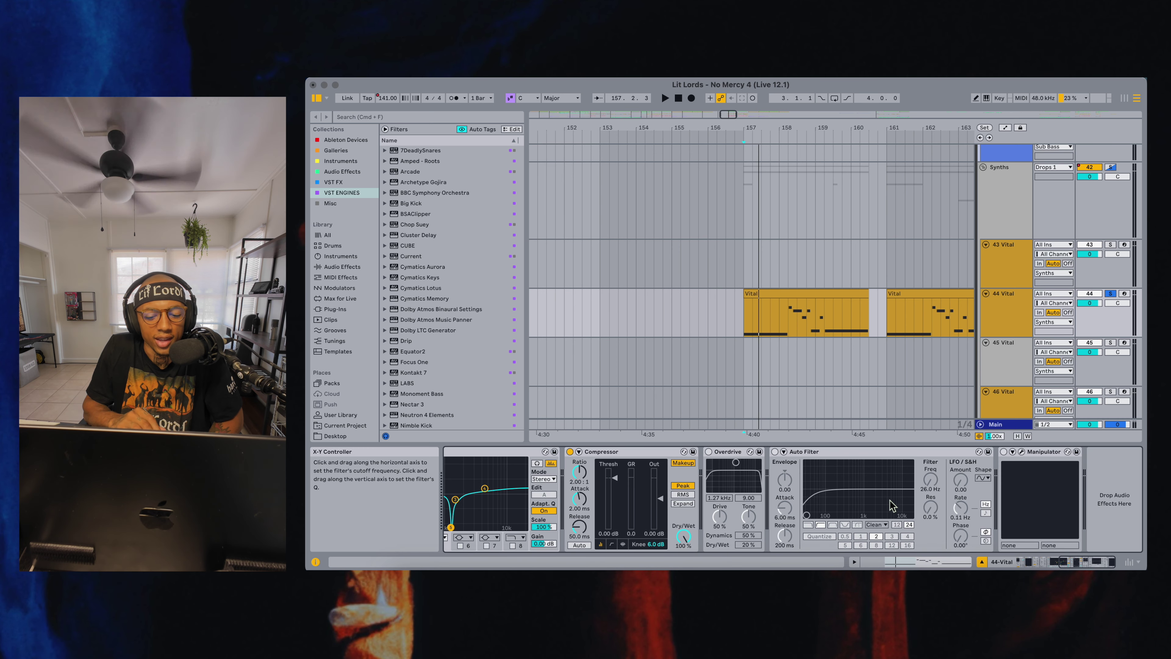
pyautogui.hscroll(-4, 862, 489)
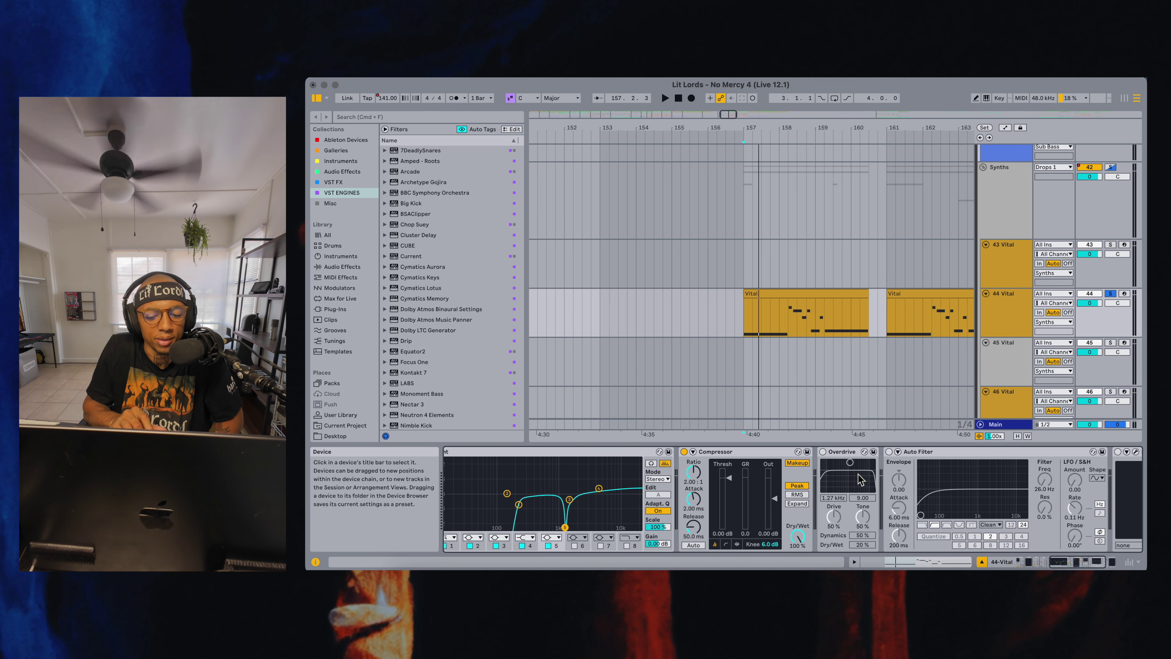
pyautogui.hscroll(4, 858, 475)
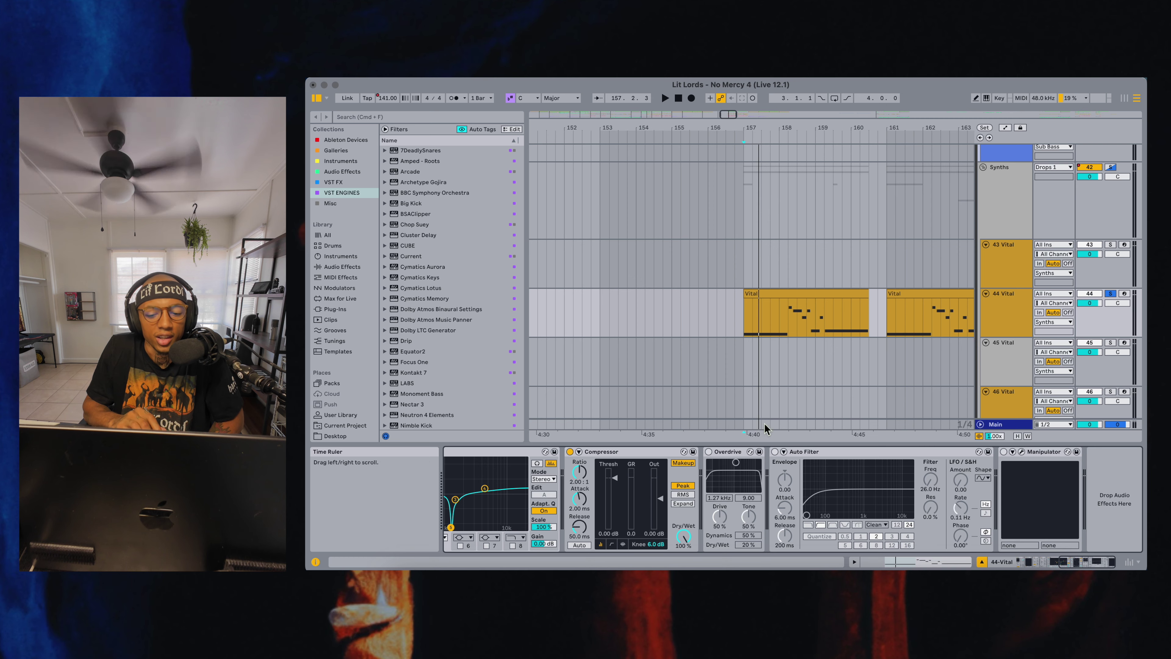
# Play the 44 Vital track with the first Utility's Mono switched off, and turn Mono back on
pyautogui.hscroll(-15, 645, 489)
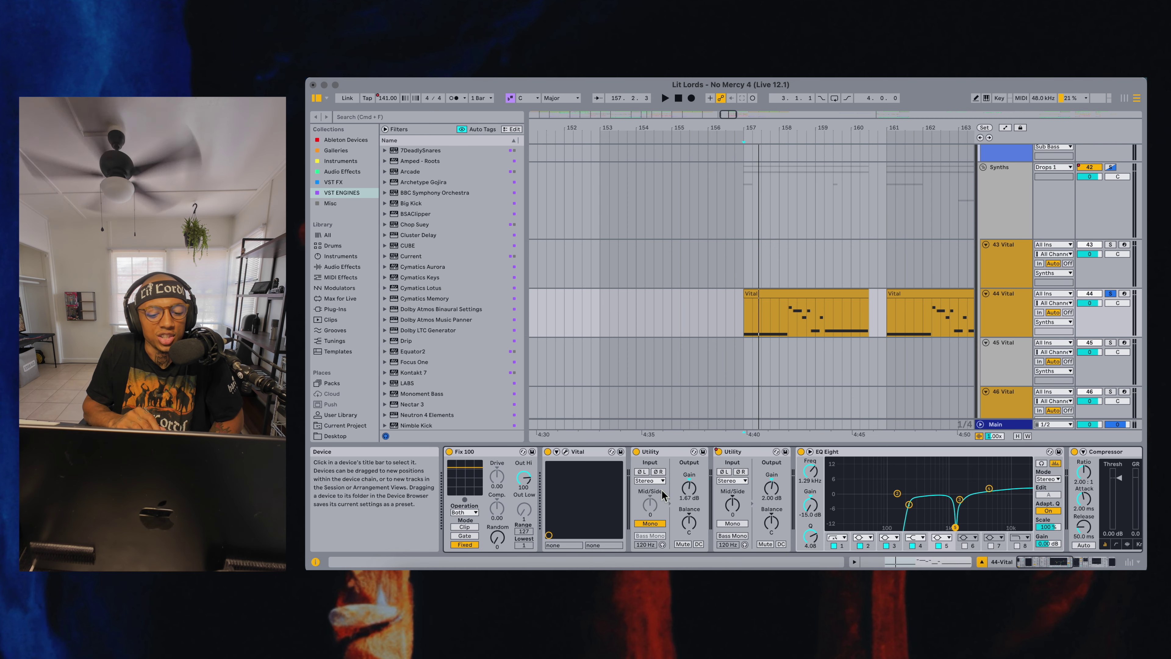
pyautogui.click(650, 523)
pyautogui.press('space')
pyautogui.click(651, 523)
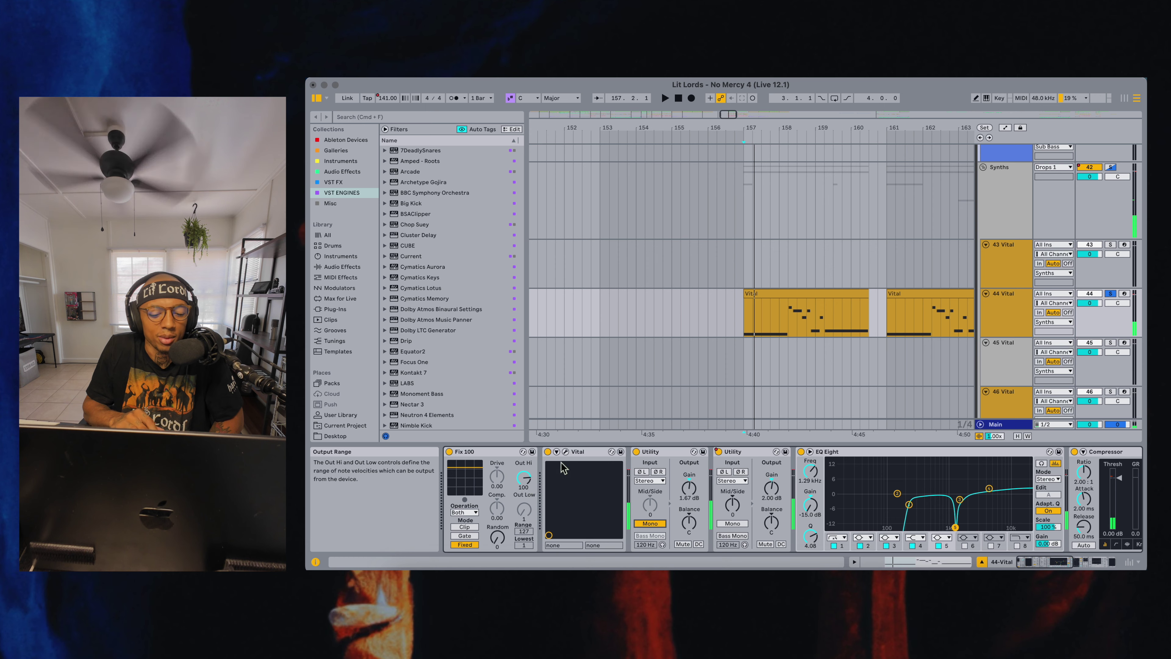
# Open the 44 Vital track's synth, bring up LFO 1, and play from bar 157 to watch its shape move the wavetables
pyautogui.click(566, 452)
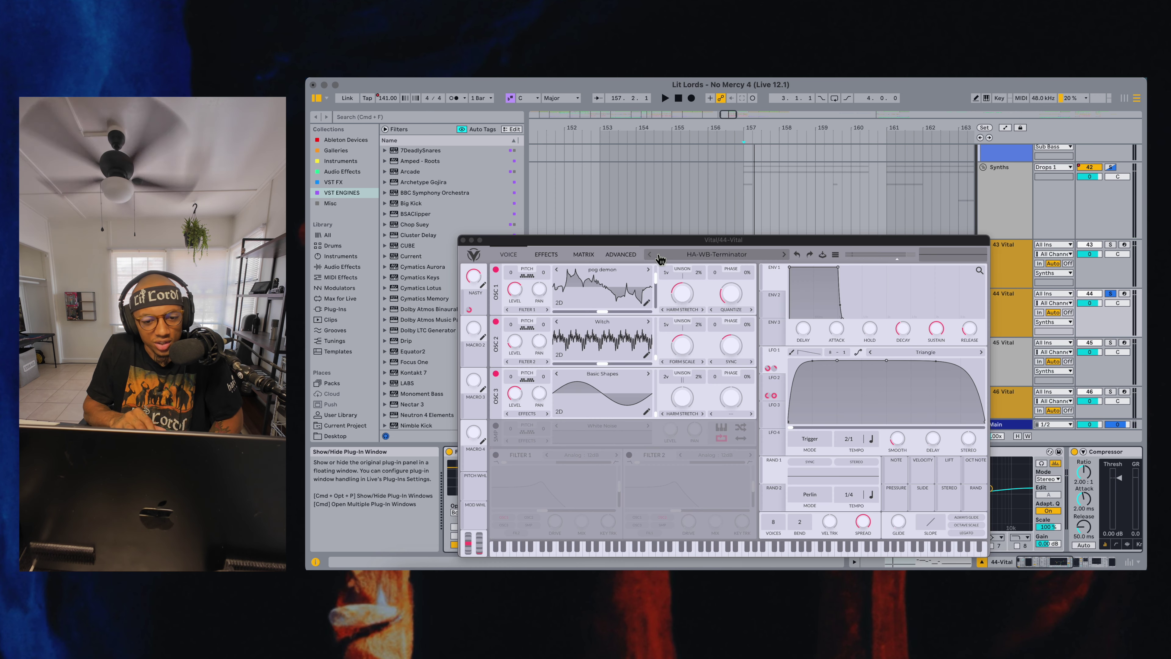
pyautogui.moveTo(666, 240); pyautogui.dragTo(678, 161)
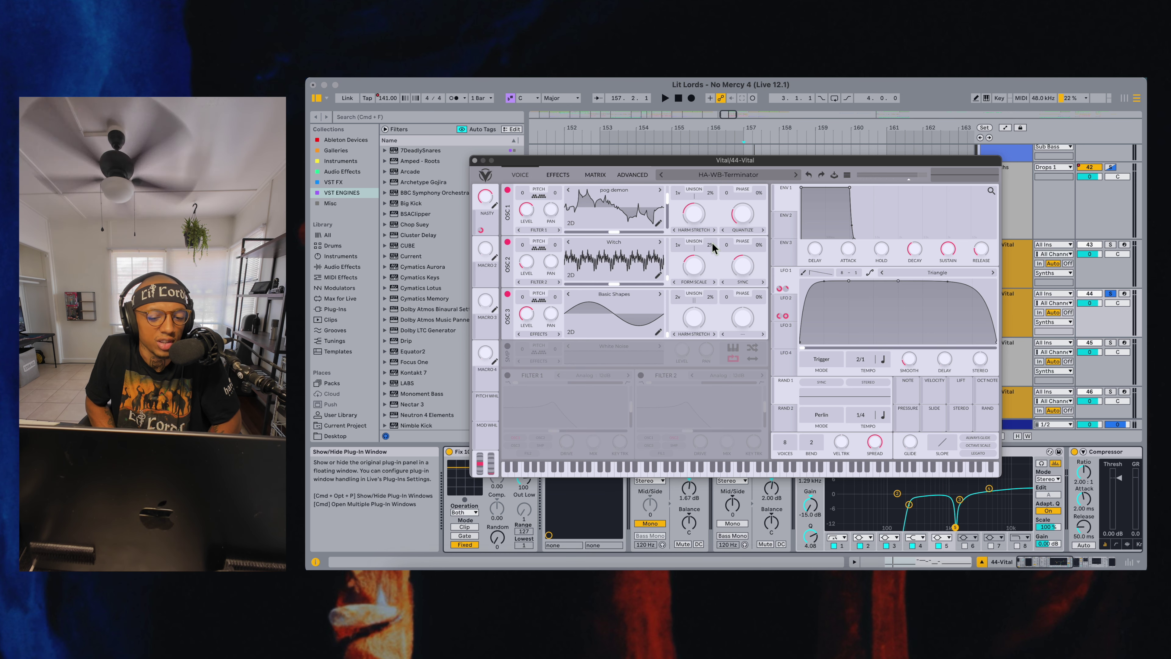
pyautogui.click(784, 277)
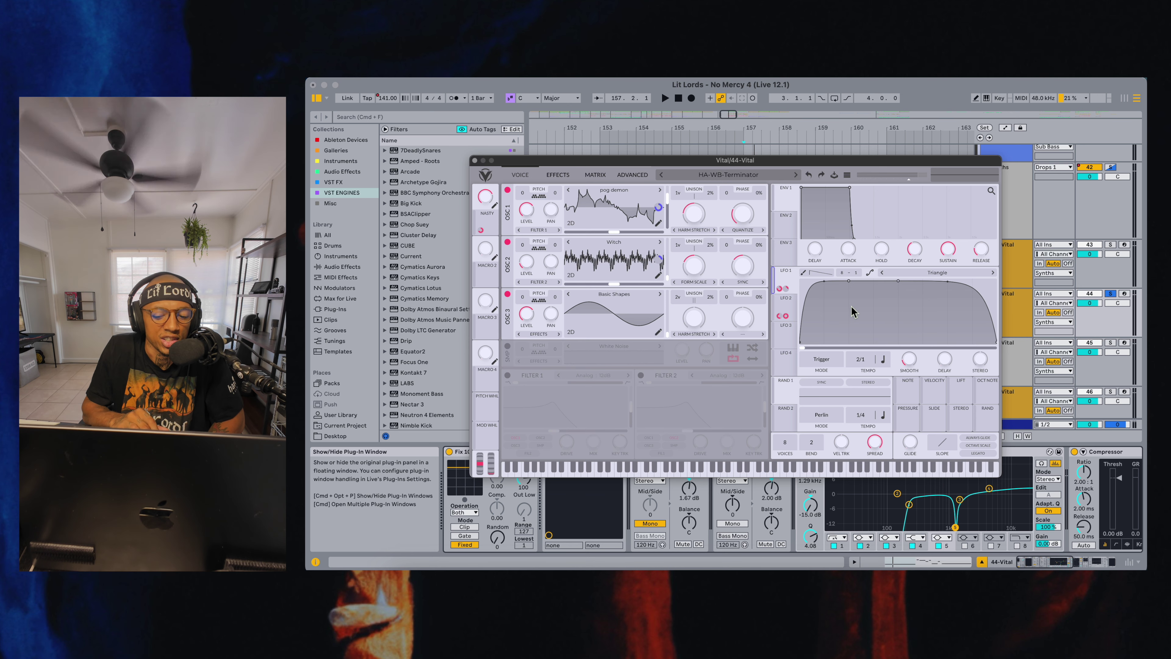
pyautogui.moveTo(865, 364); pyautogui.dragTo(864, 356)
pyautogui.press('space')
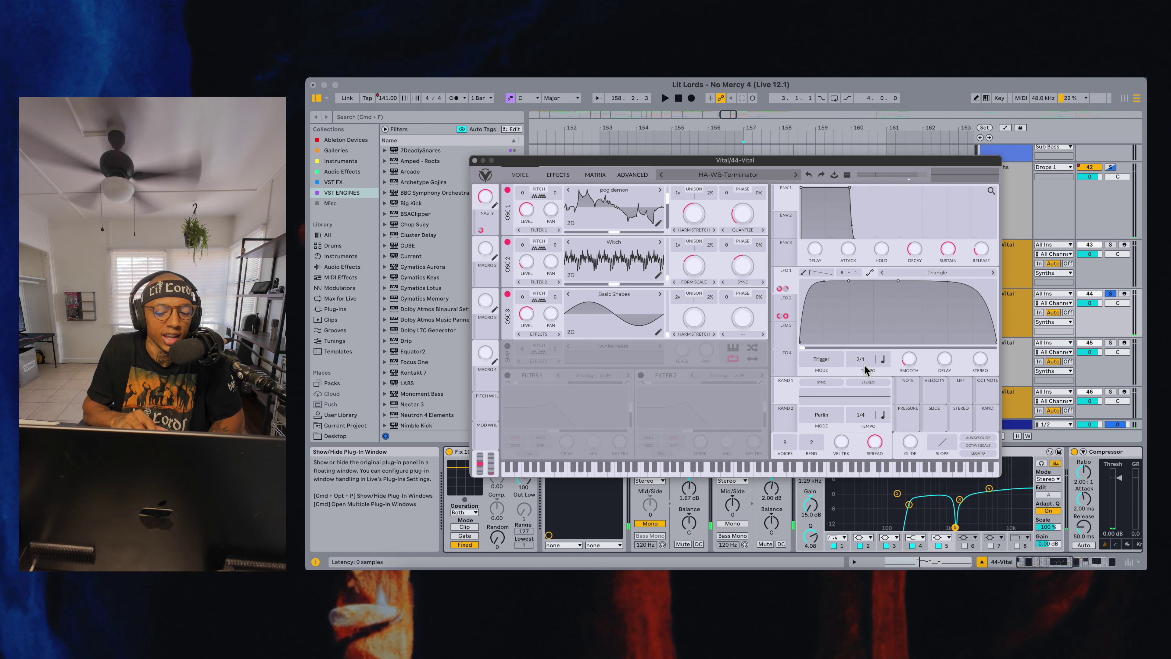
pyautogui.press('space')
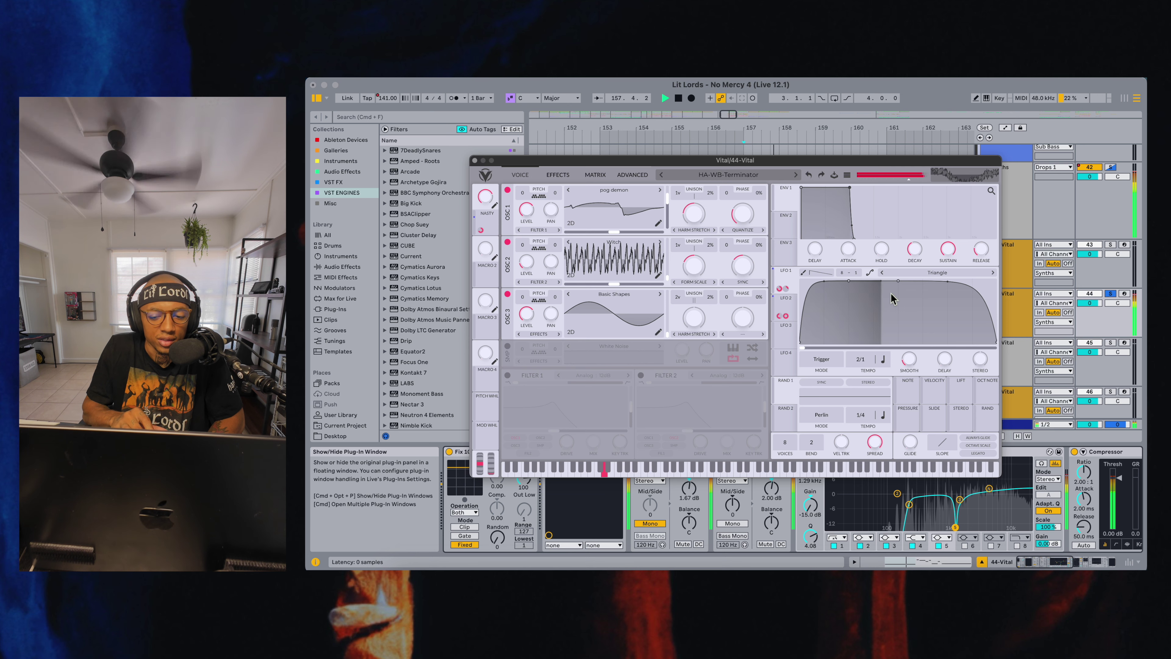
pyautogui.press('space')
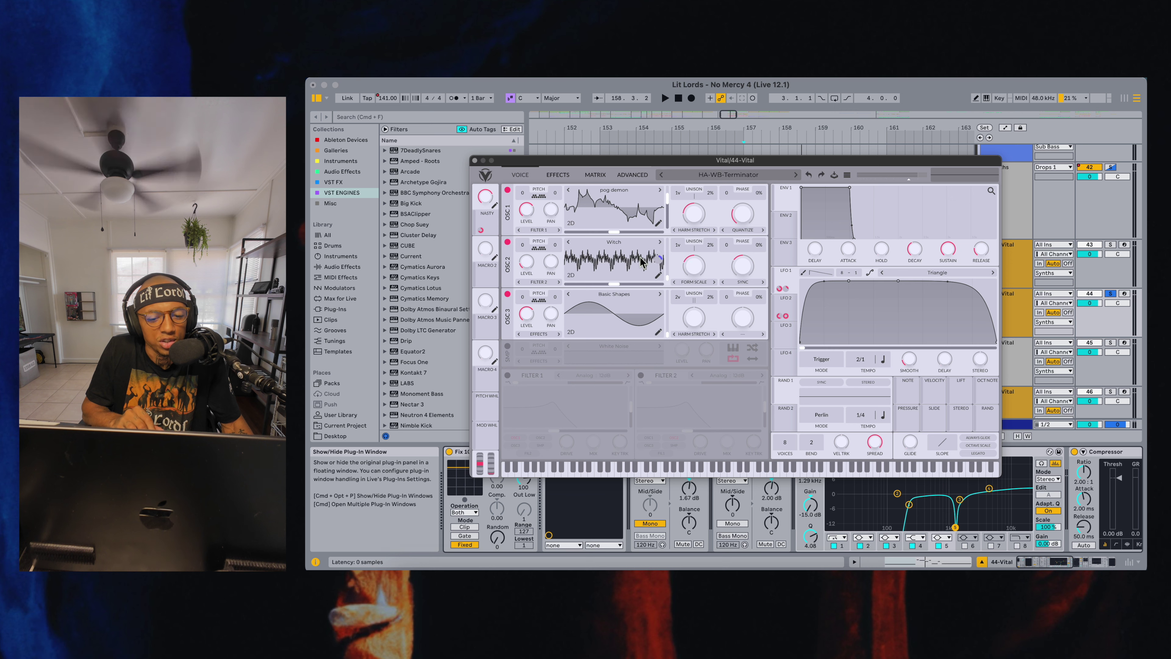
# Switch the oscillator 2 and oscillator 1 wavetable displays to 3D and play the part to watch them move
pyautogui.click(571, 276)
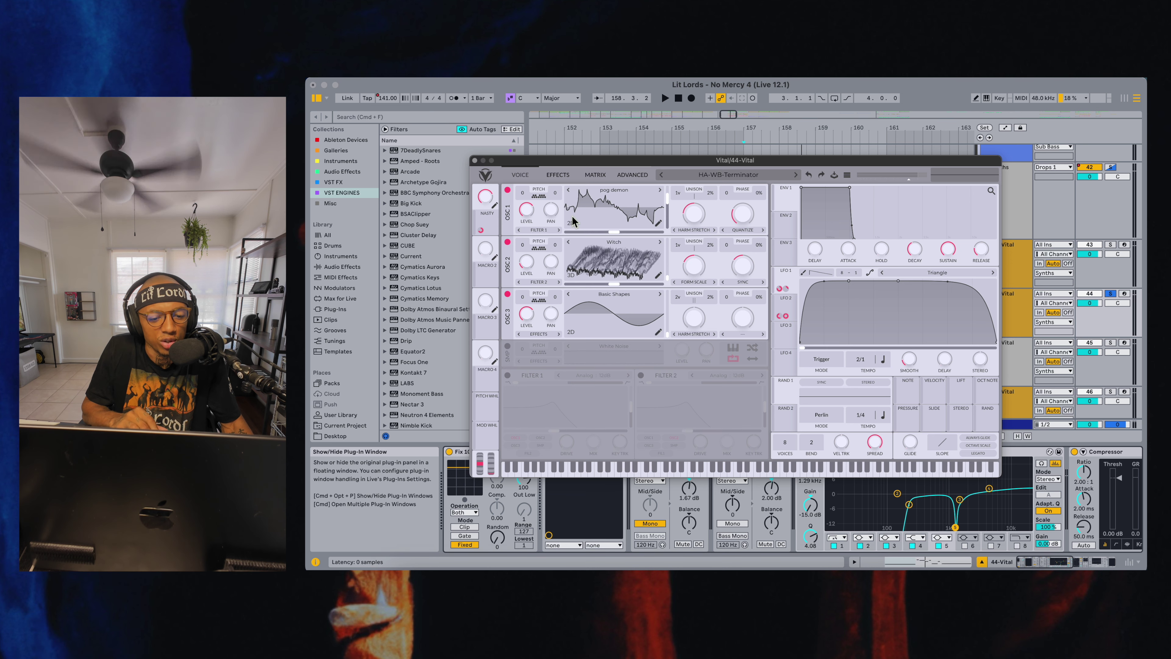
pyautogui.click(571, 224)
pyautogui.press('space')
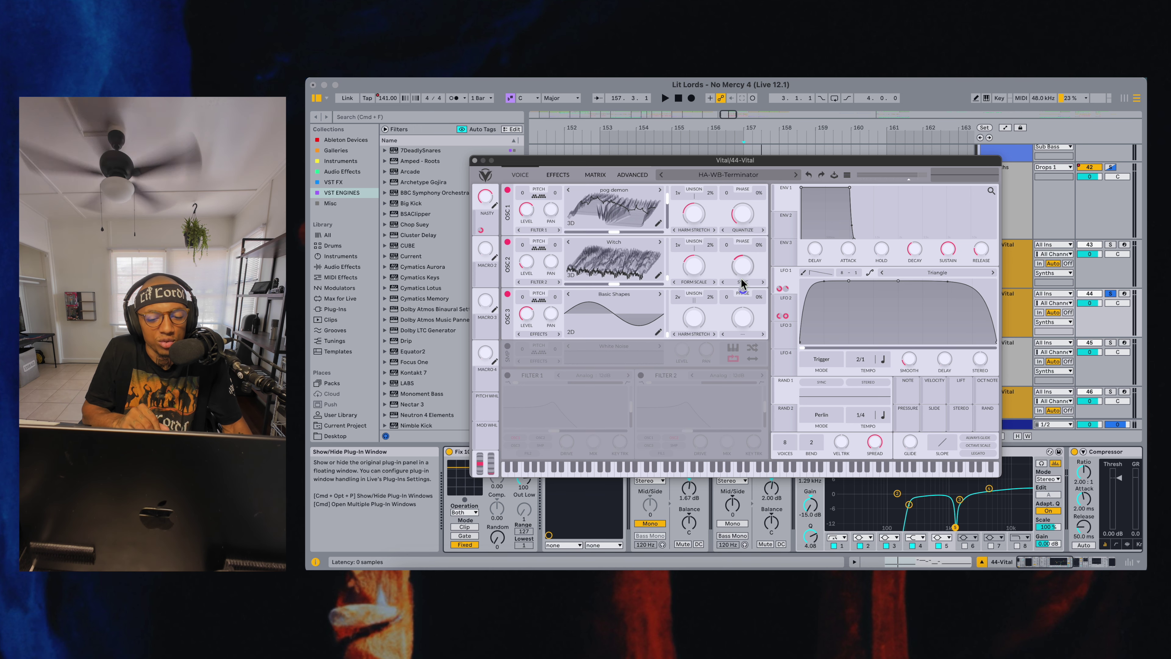
pyautogui.moveTo(750, 268)
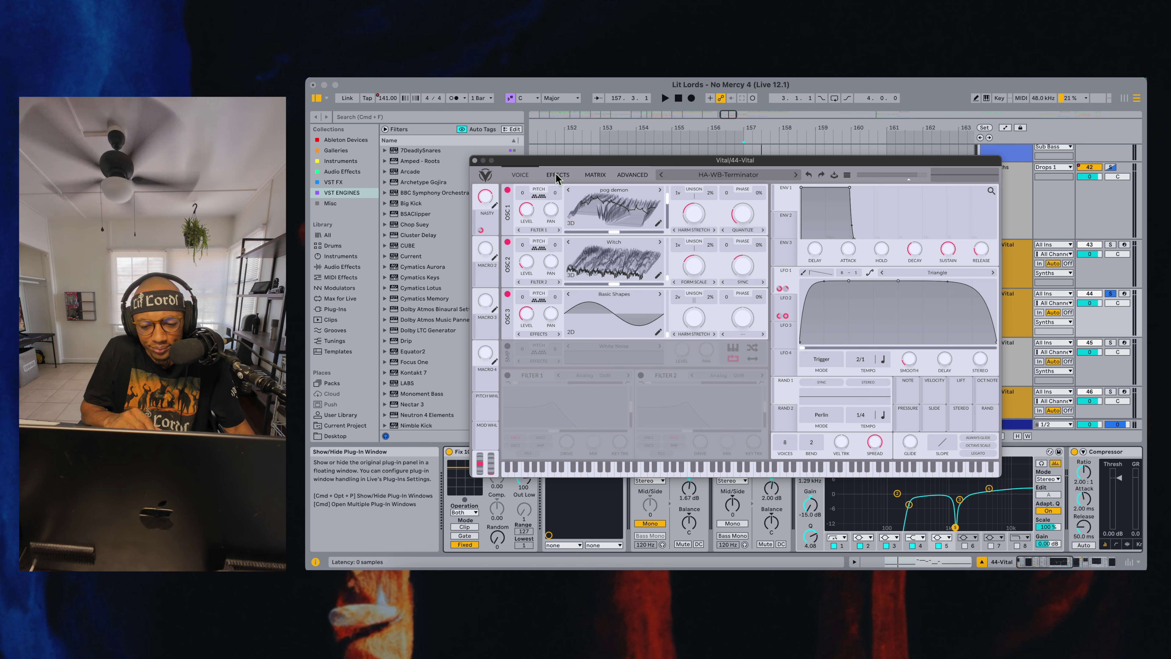
pyautogui.click(785, 308)
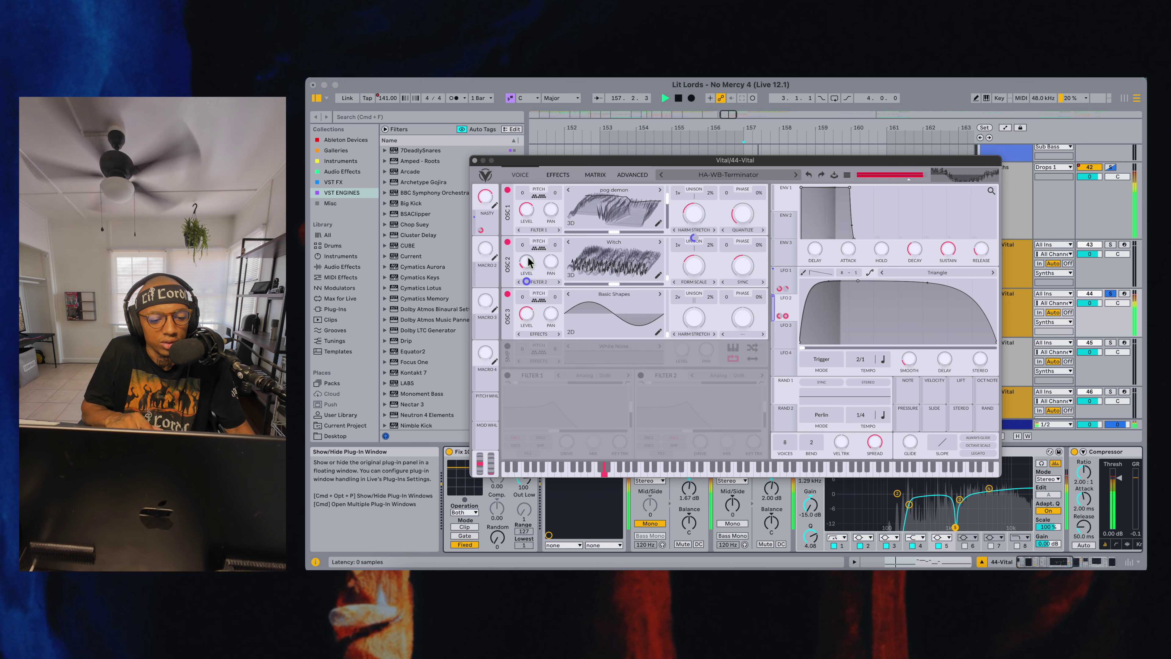
# Review the HA-WB-Terminator preset's distortion, compressor and equalizer settings, return to the oscillators, and close the synth window
pyautogui.click(558, 175)
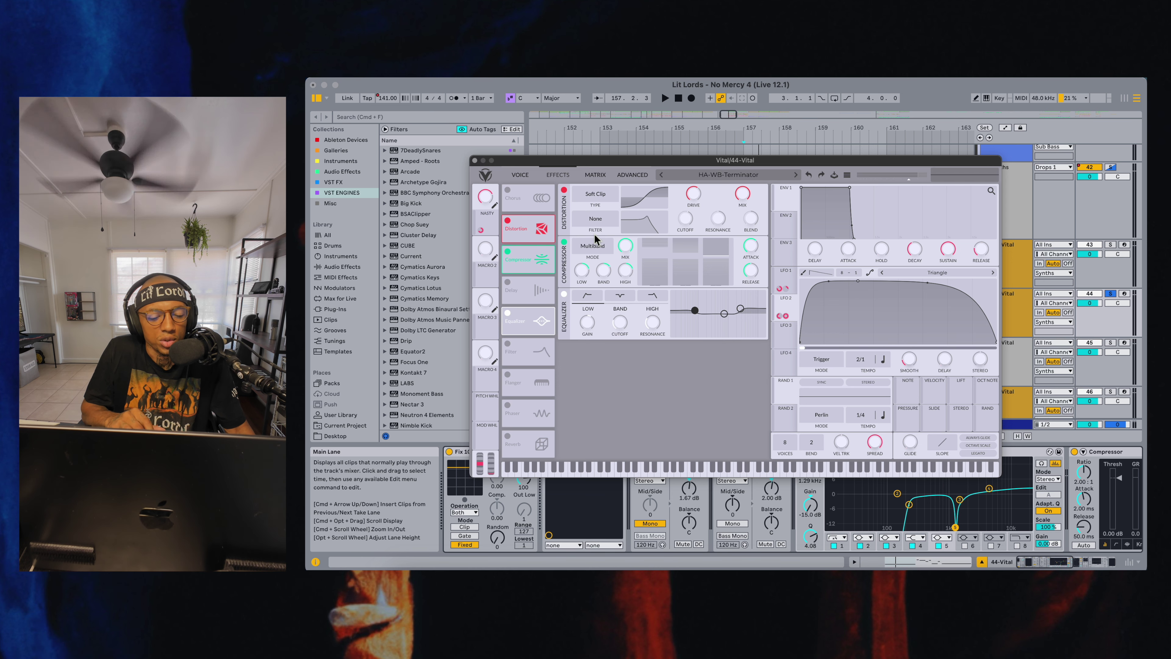
pyautogui.moveTo(696, 196)
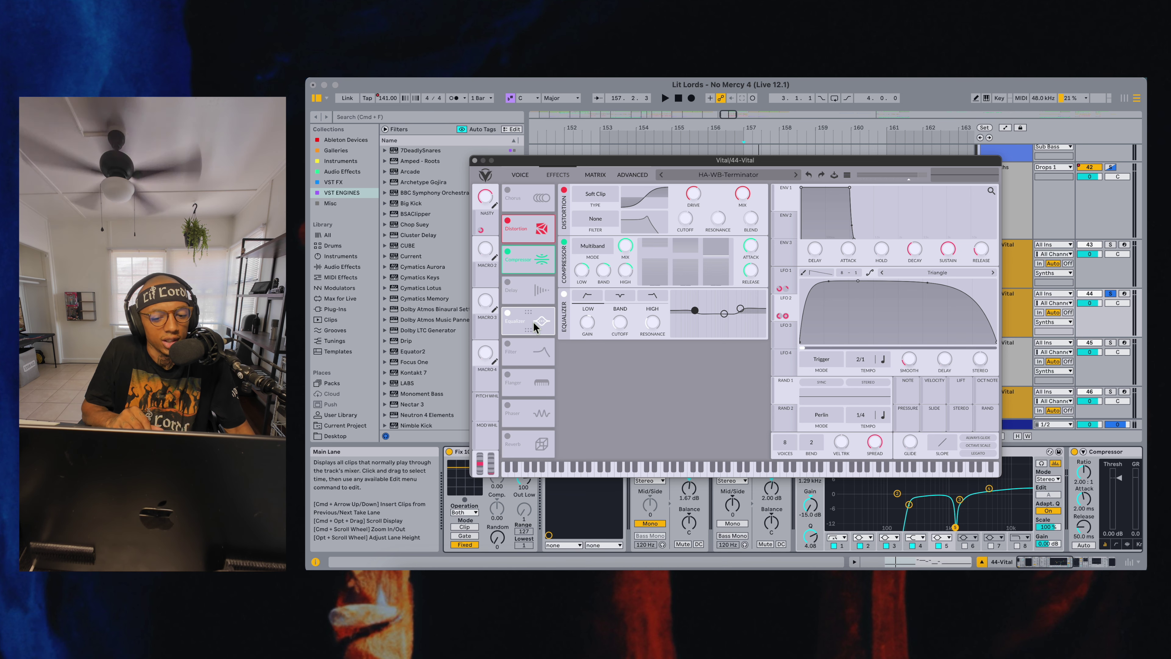
pyautogui.click(523, 175)
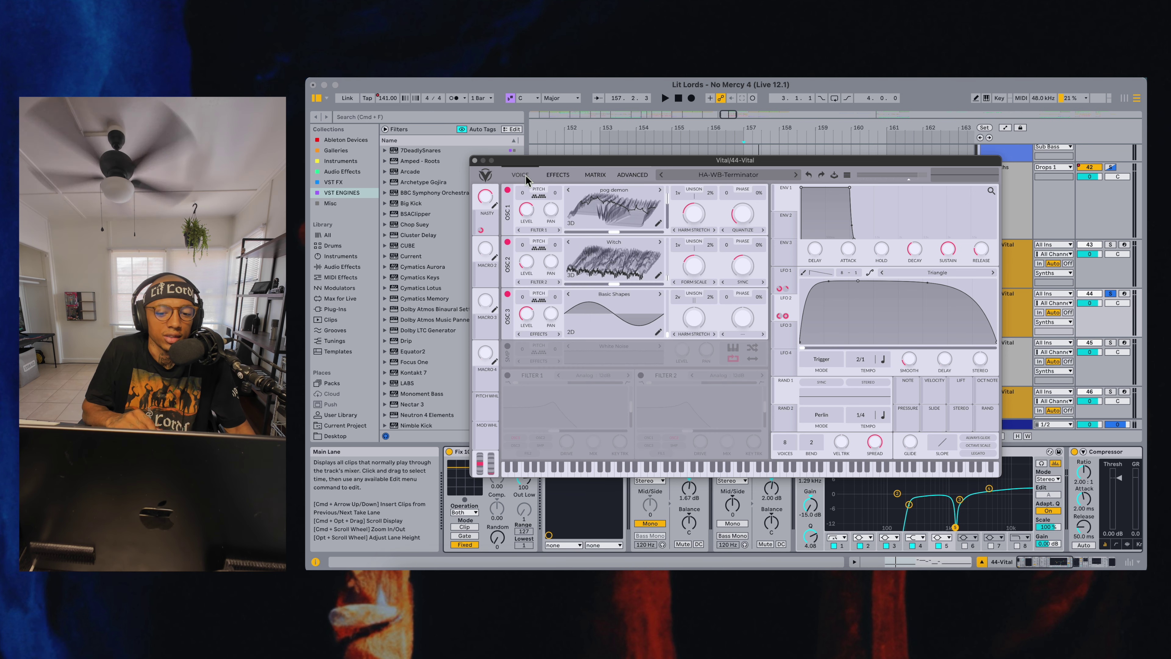
pyautogui.click(474, 160)
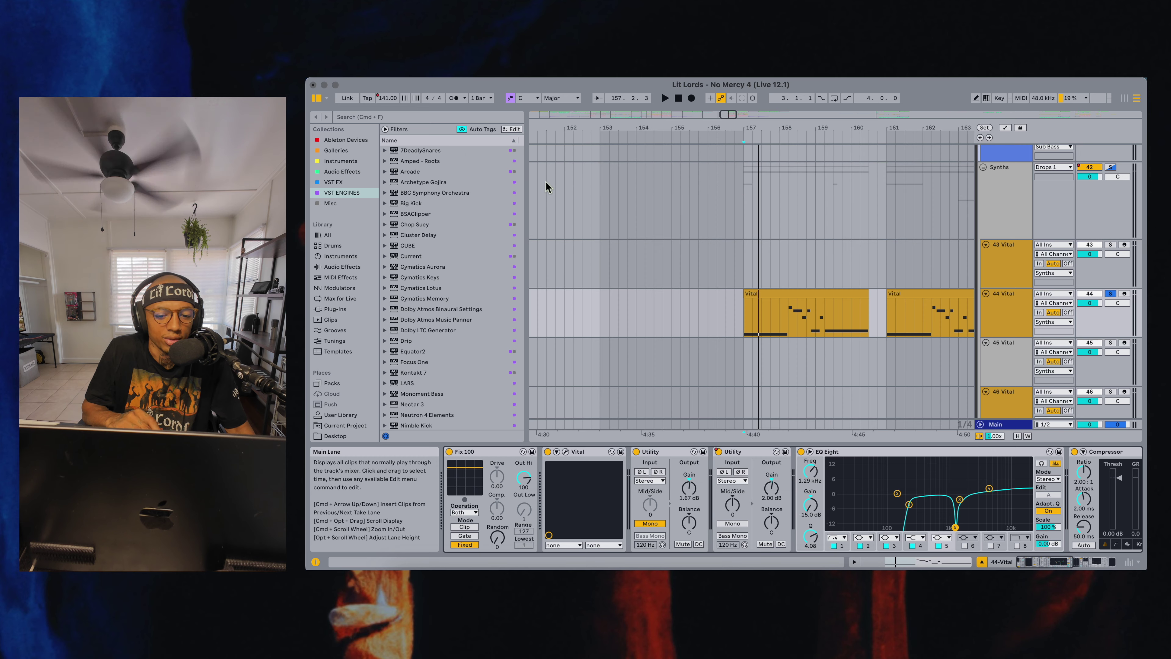
# Solo the 47 Vital track, play it from bar 157, and open its synth to examine the oscillators
pyautogui.scroll(-5, 772, 311)
pyautogui.click(736, 282)
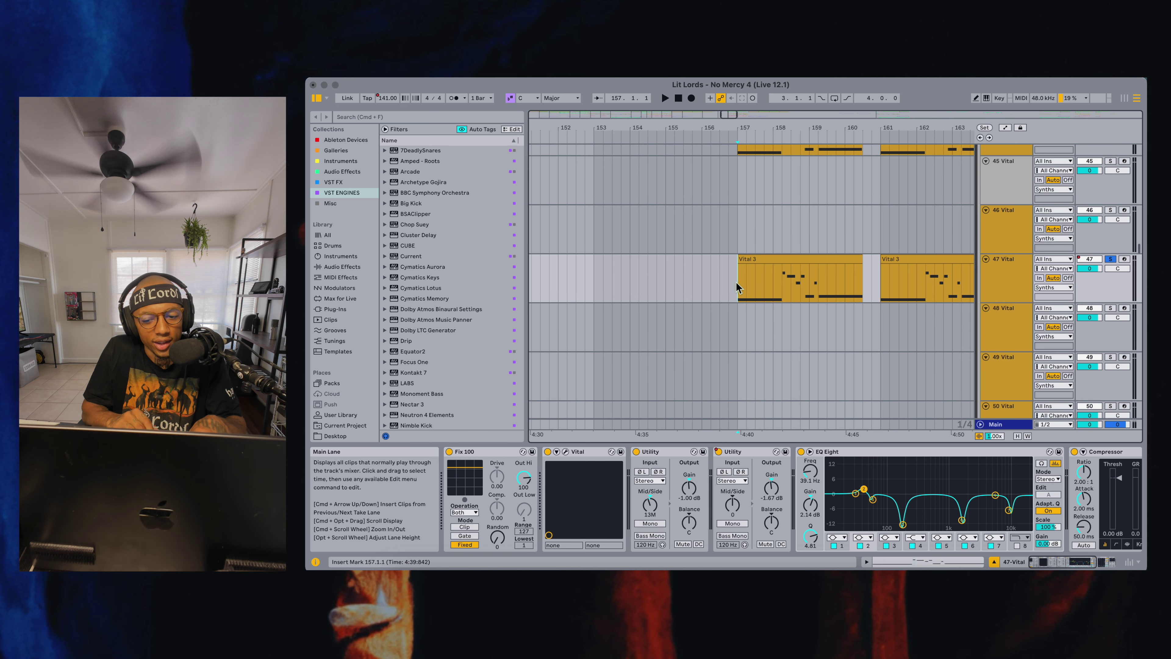
pyautogui.press('space')
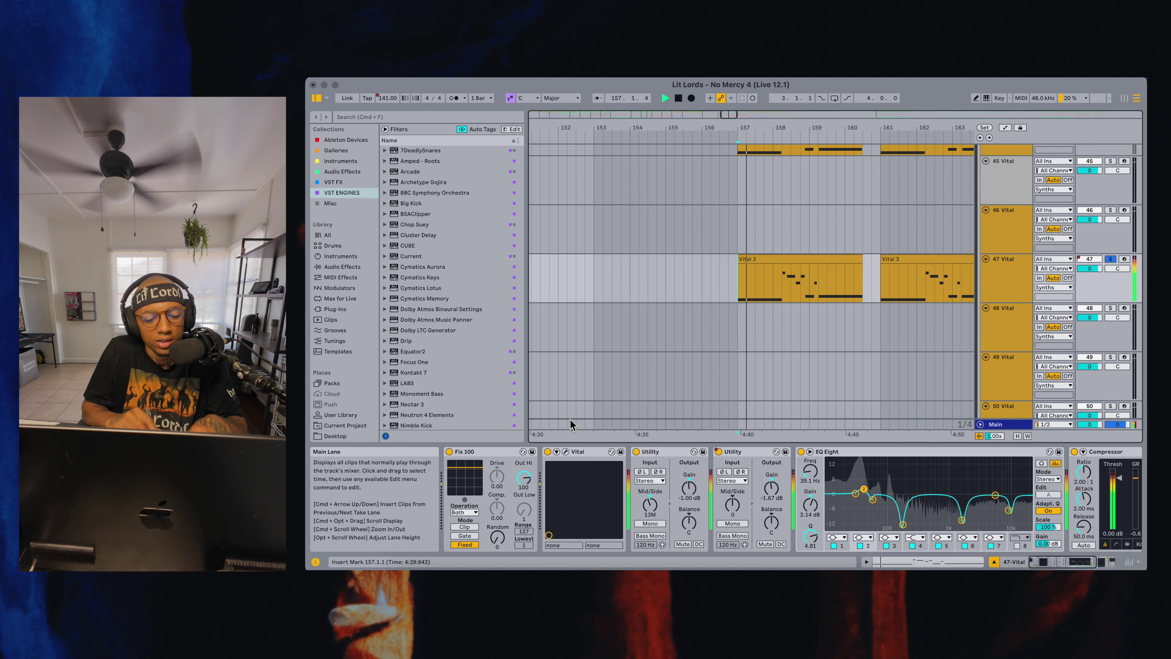
pyautogui.click(566, 451)
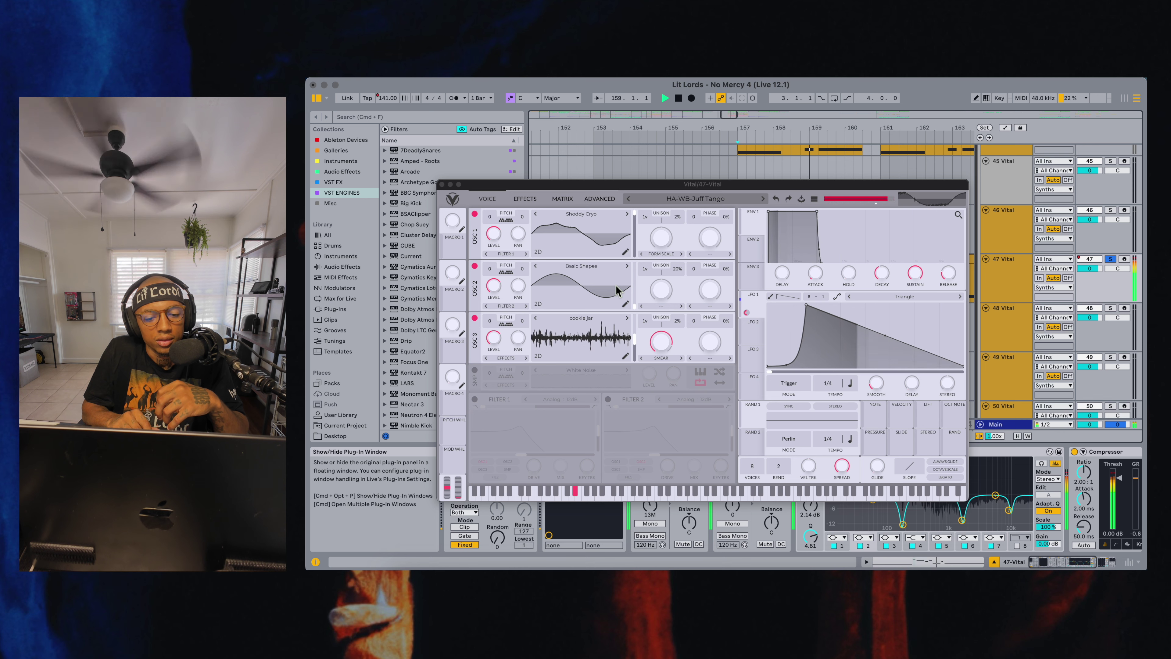
pyautogui.press('space')
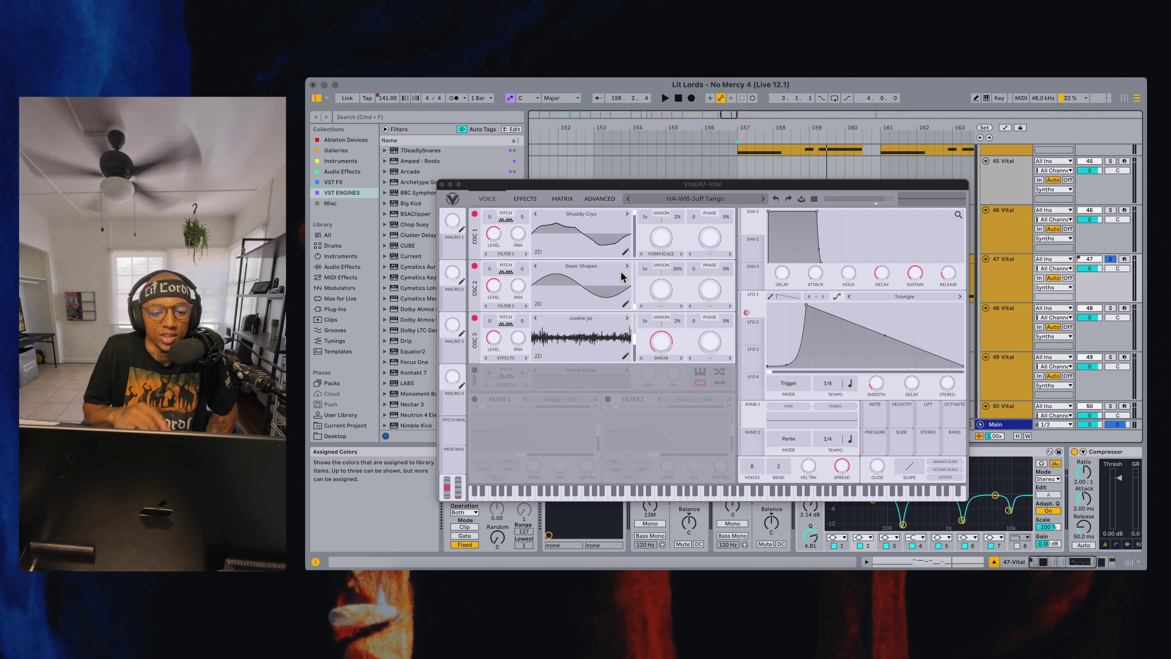
# Set the spectral morph of oscillator 3 on the 47 Vital synth to None and play from bar 157
pyautogui.moveTo(669, 186); pyautogui.dragTo(668, 174)
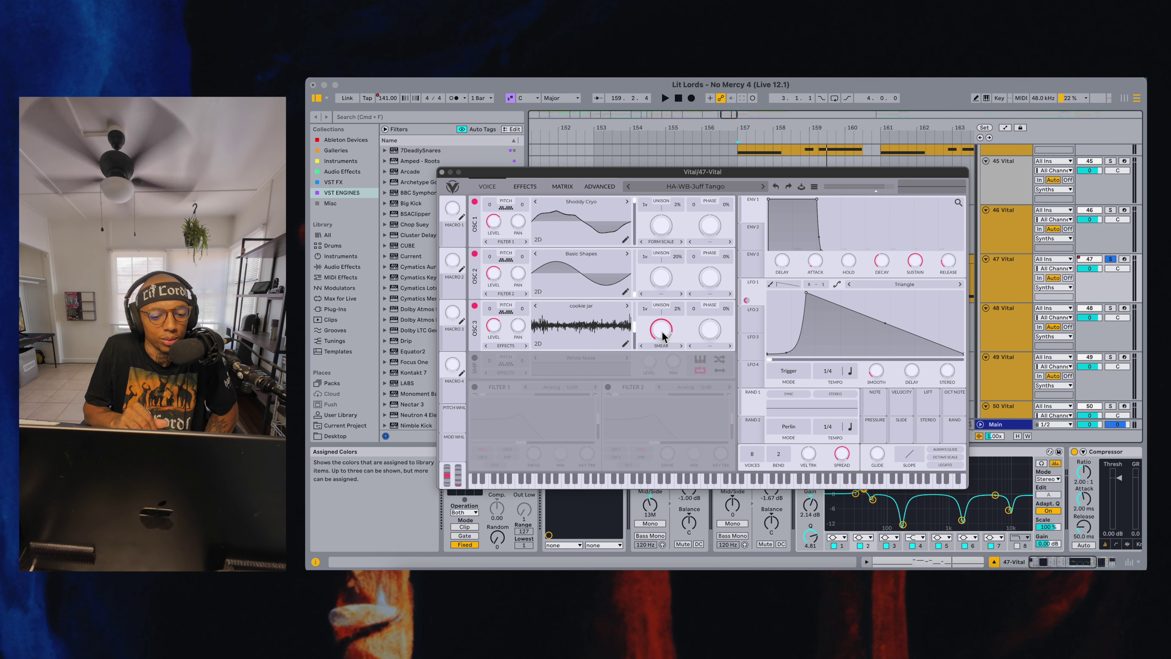
pyautogui.moveTo(663, 339)
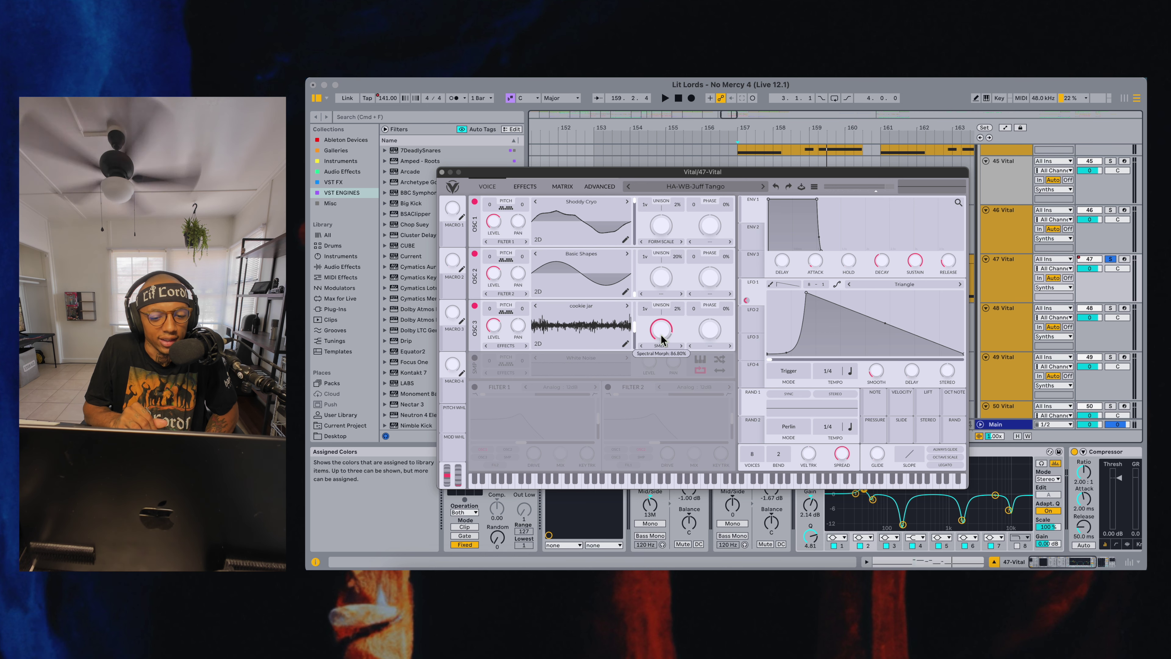
pyautogui.click(661, 346)
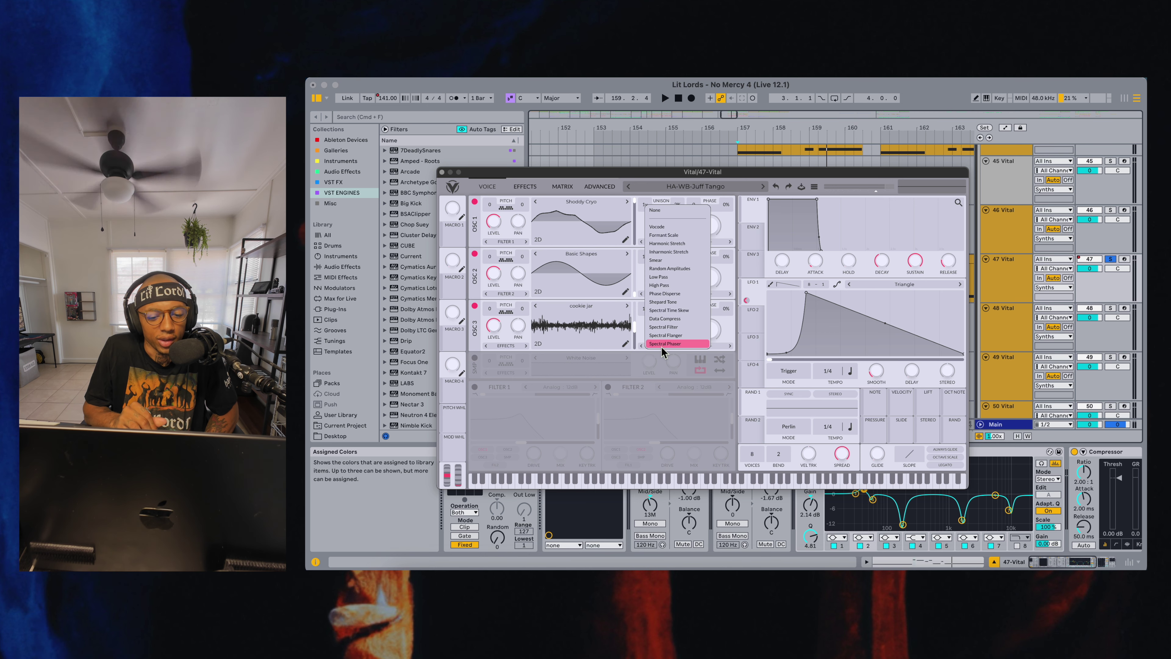
pyautogui.click(661, 210)
pyautogui.press('space')
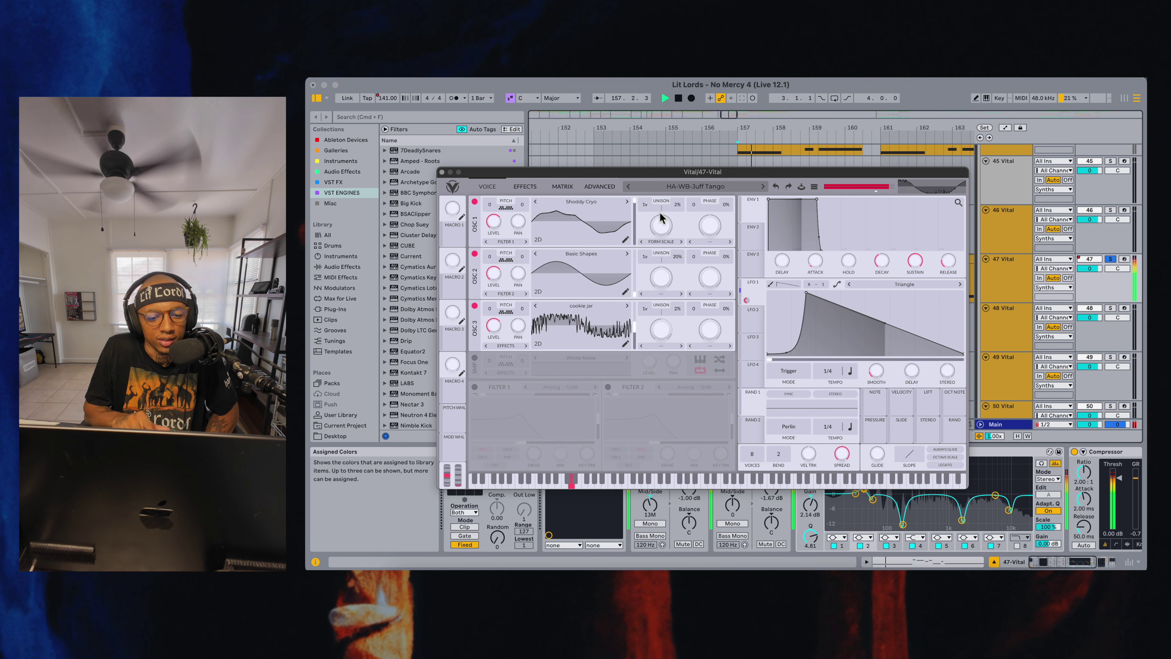
# Return oscillator 3's spectral morph to Smear, play from bar 157, and check which parameter LFO 1 modulates
pyautogui.click(652, 345)
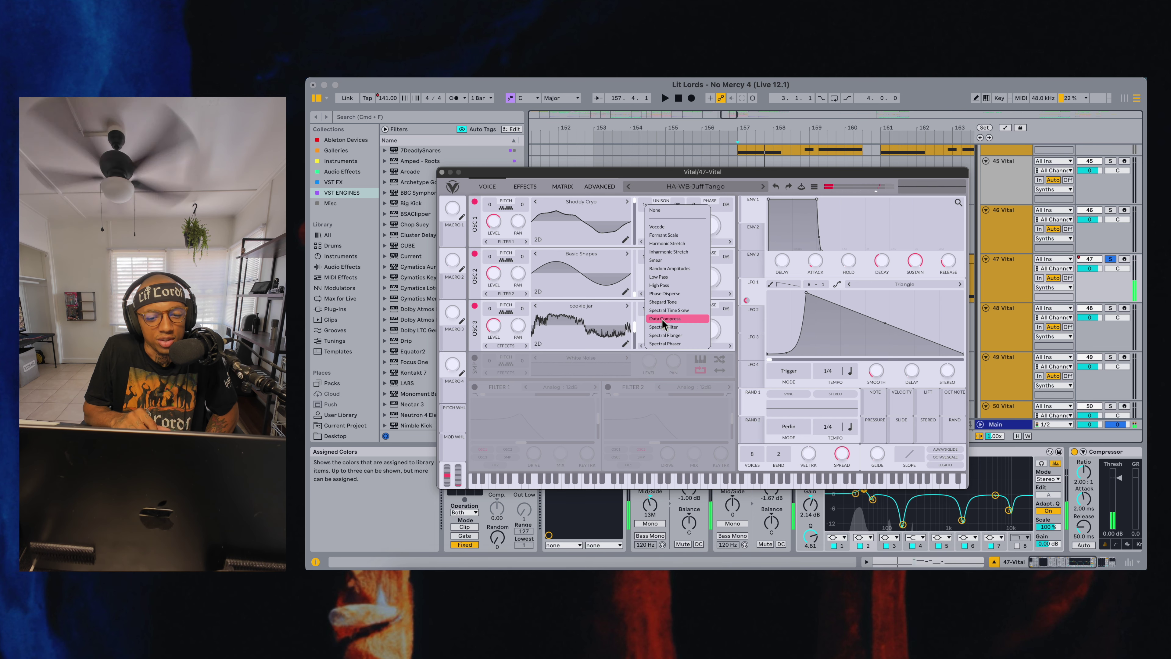
pyautogui.click(664, 260)
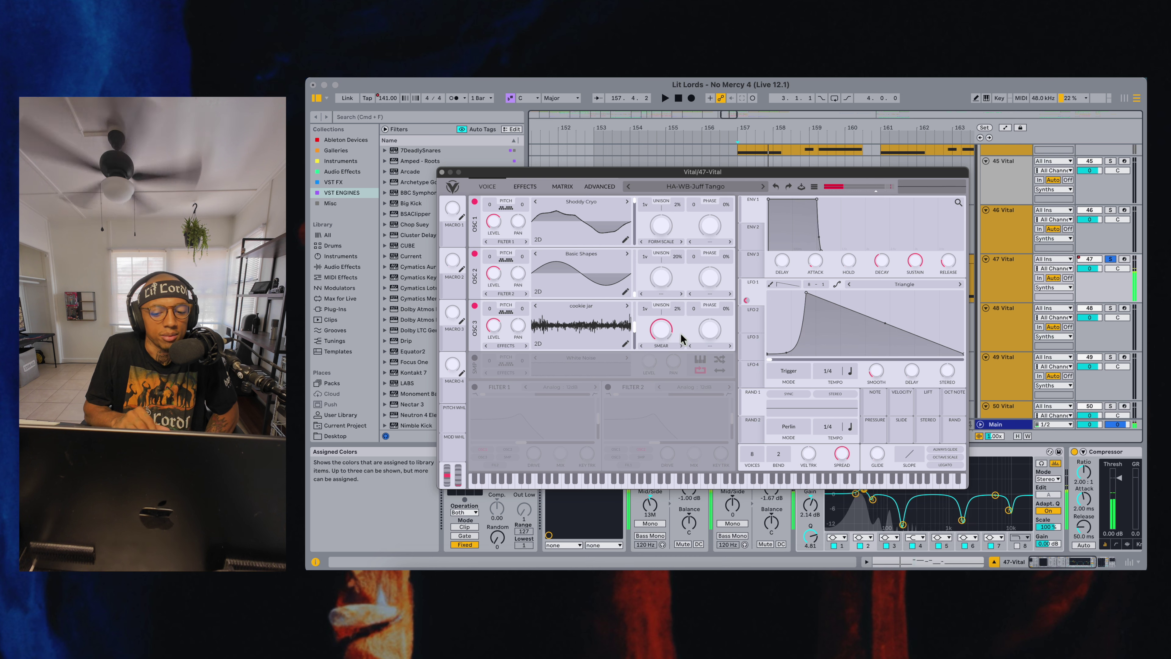
pyautogui.press('space')
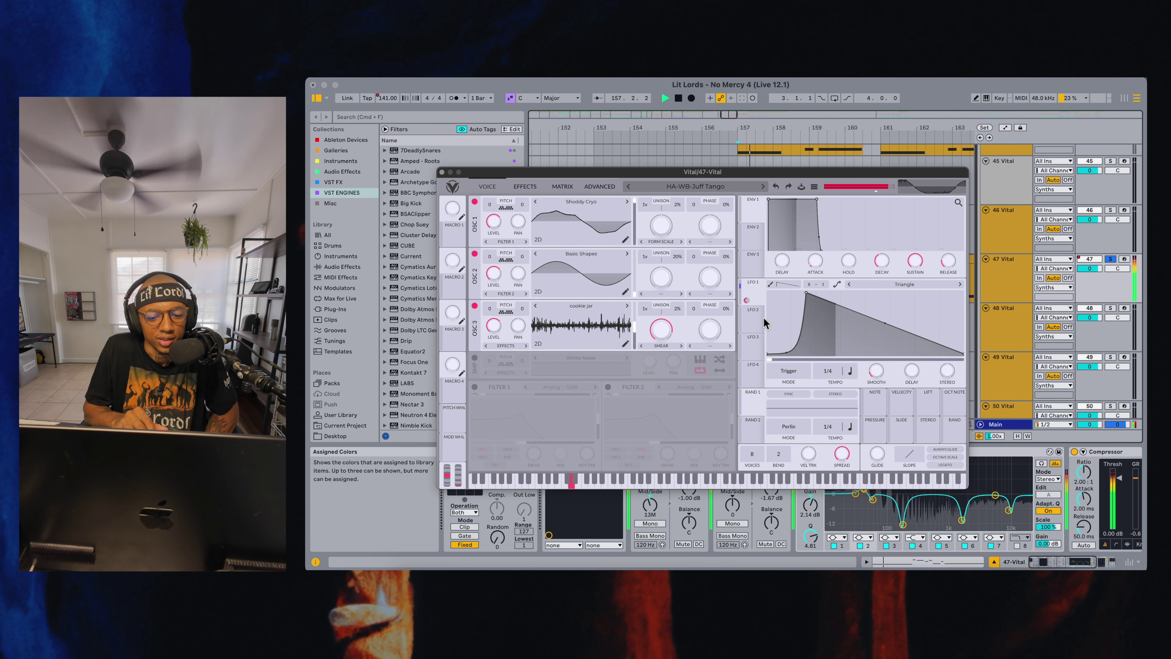
pyautogui.moveTo(747, 303)
pyautogui.press('space')
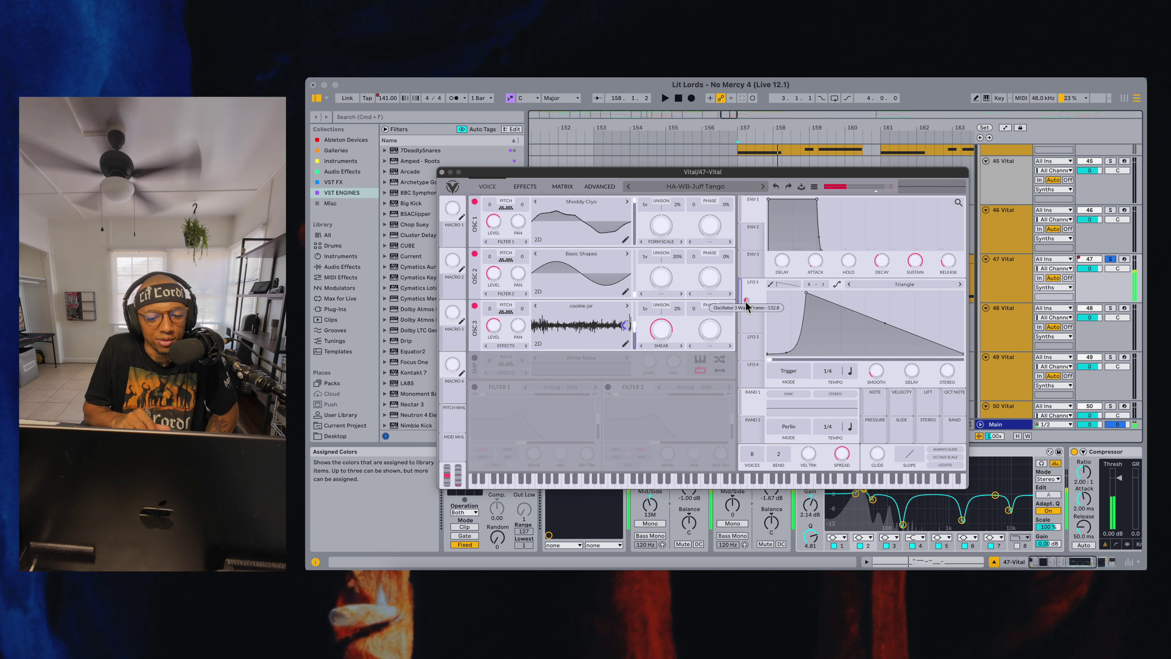
pyautogui.moveTo(624, 327)
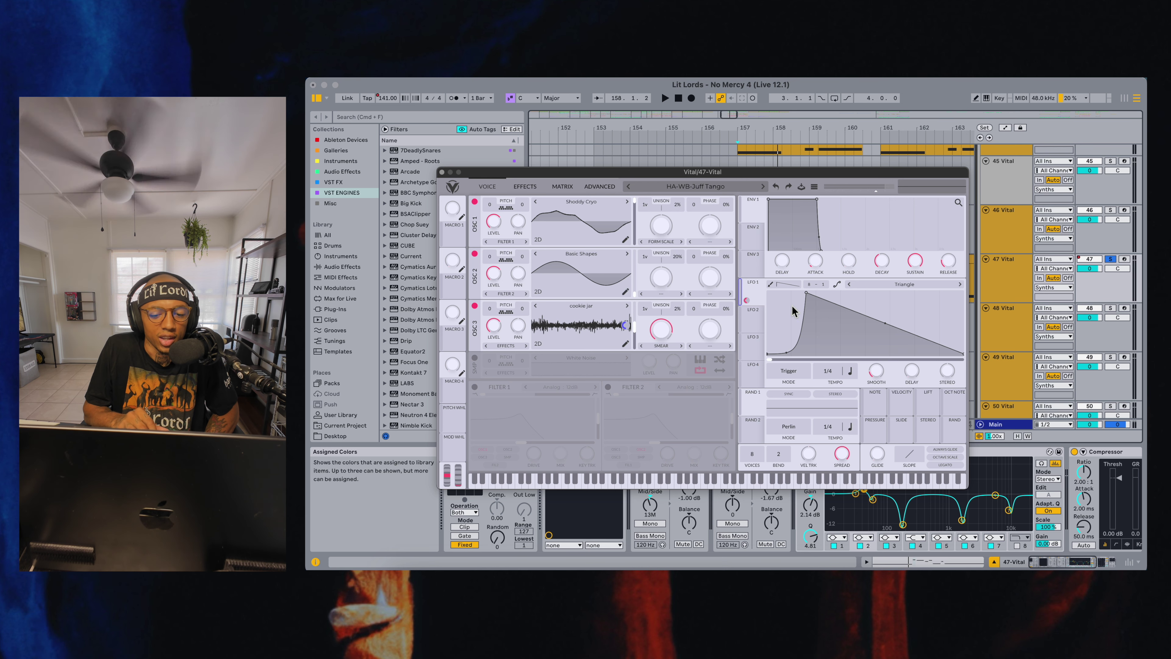
# Switch oscillator 3's spectral morph to None again and play the part without the smearing
pyautogui.rightClick(661, 331)
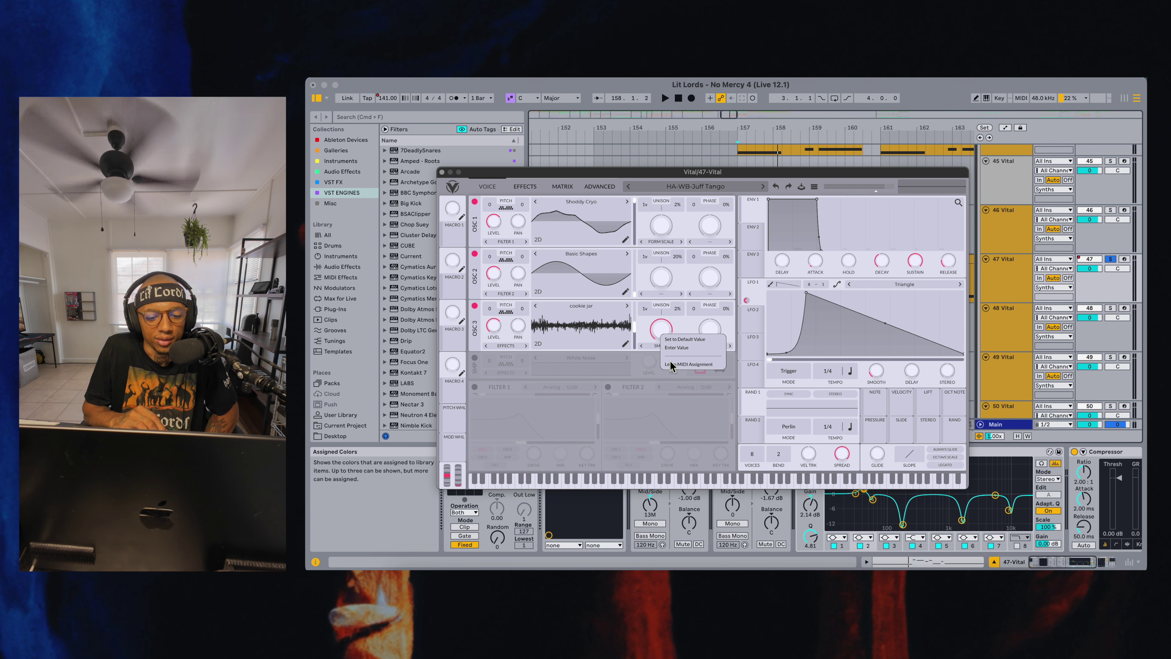
pyautogui.click(648, 336)
pyautogui.click(659, 345)
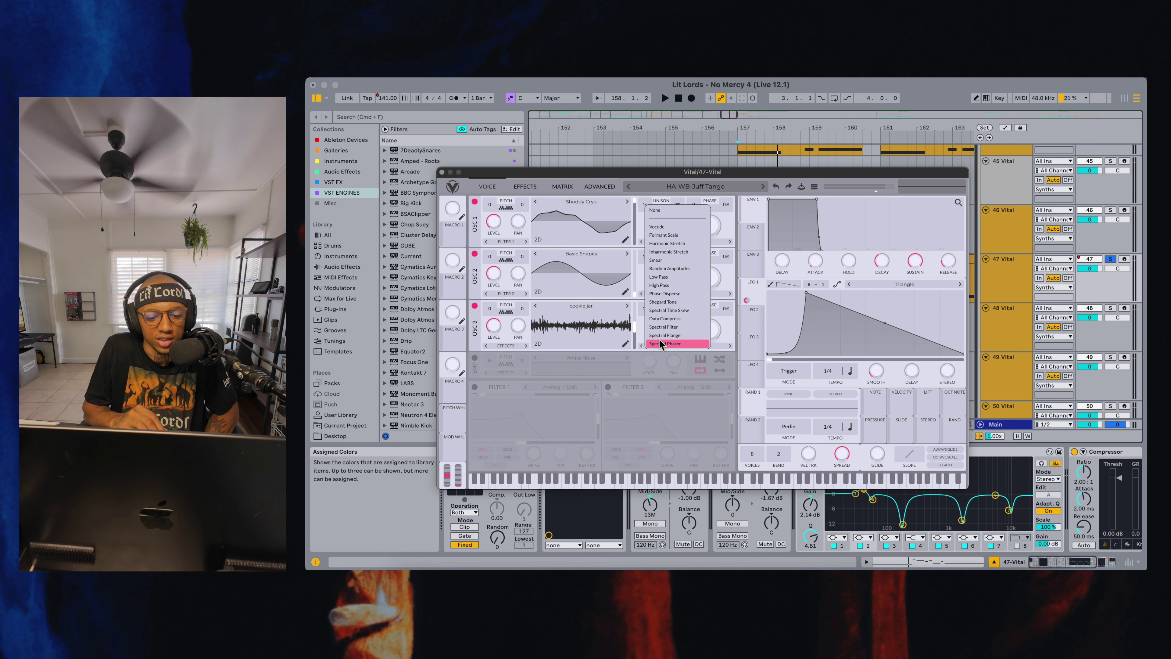
pyautogui.click(665, 207)
pyautogui.press('space')
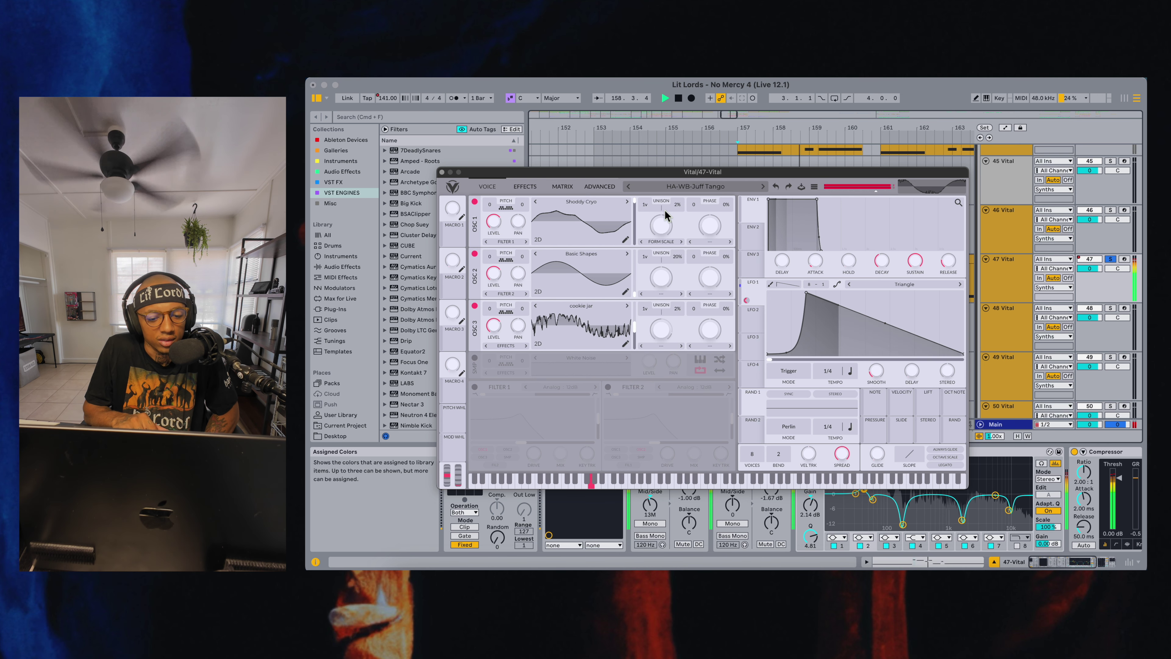
pyautogui.press('space')
# Restore the Smear spectral morph on oscillator 3 and play from bar 157 to compare the sound
pyautogui.click(661, 241)
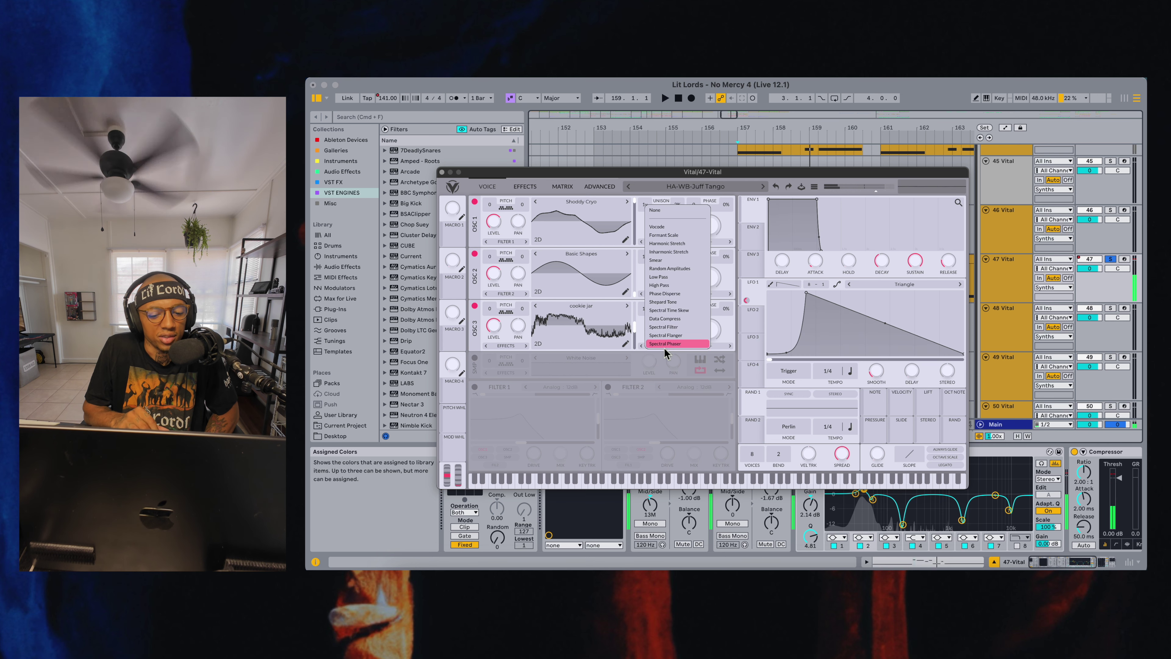
pyautogui.click(664, 261)
pyautogui.press('space')
pyautogui.press('space')
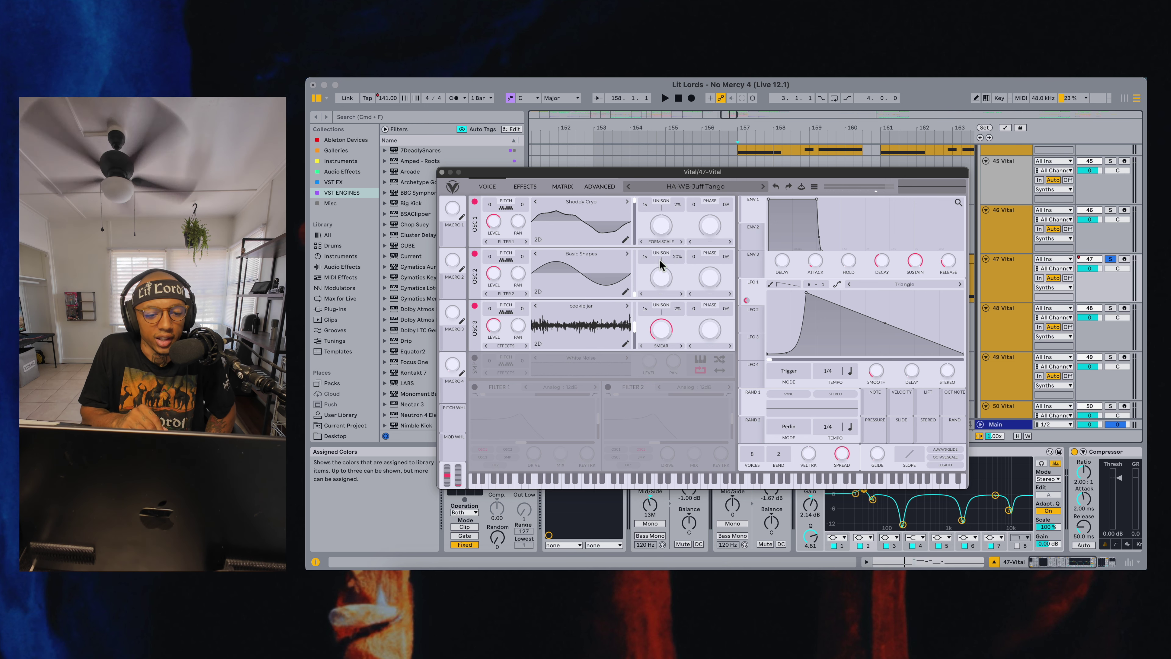
# Examine the effects chain of the 47 Vital synth, return to its oscillators, play from bar 157 and close the synth
pyautogui.click(532, 189)
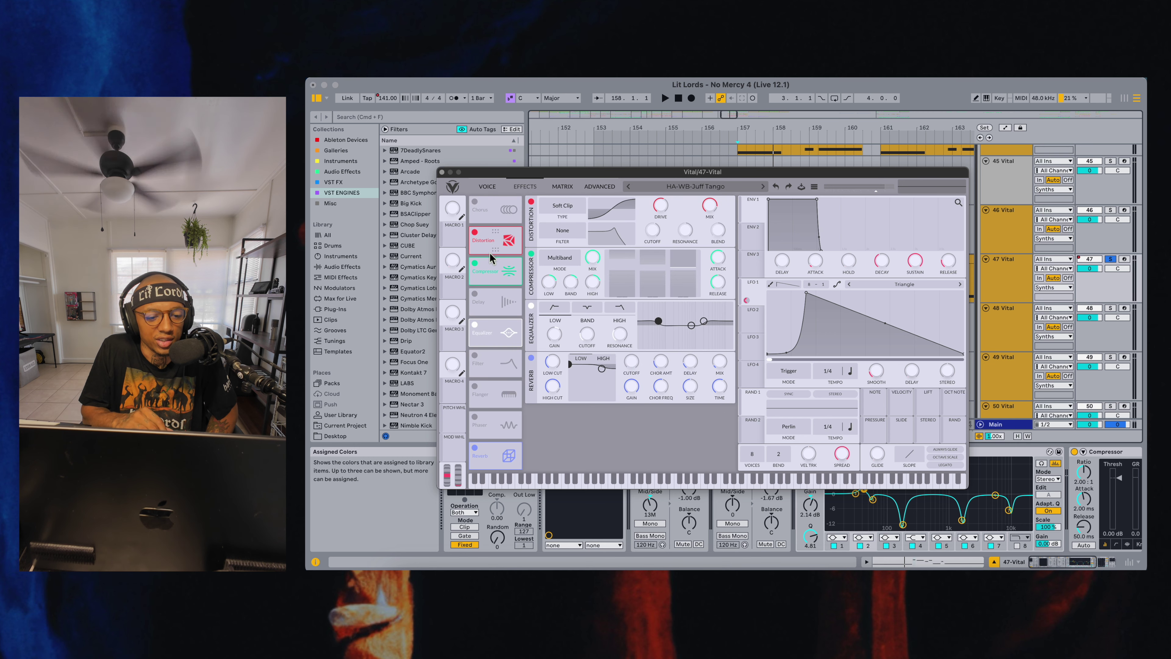
pyautogui.moveTo(664, 216)
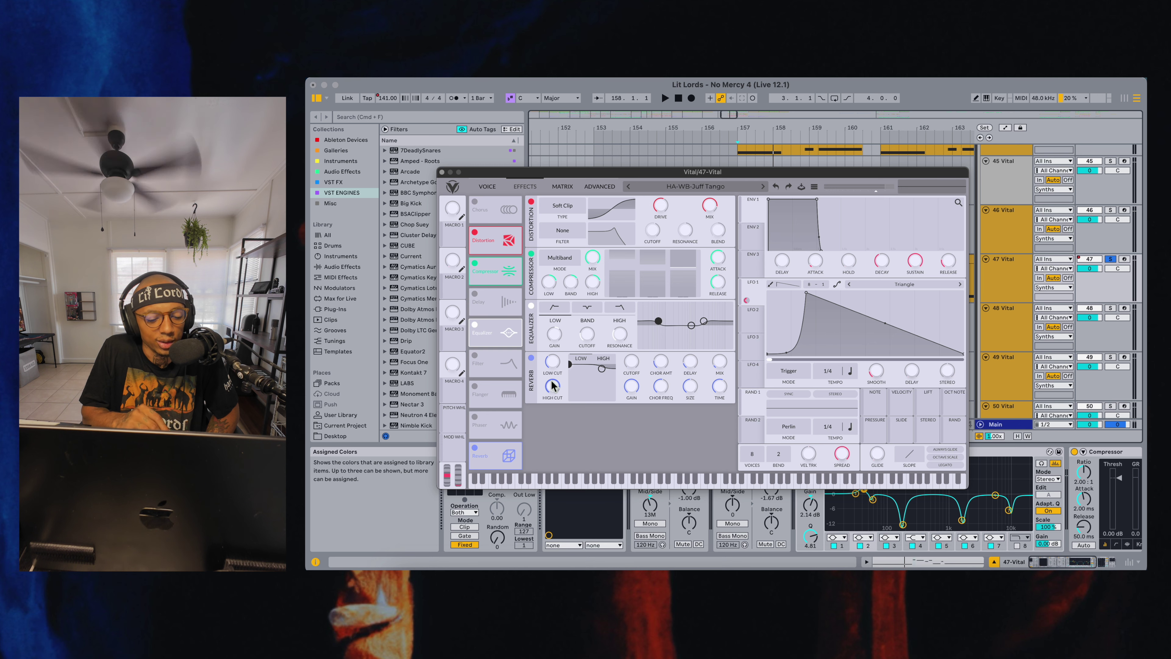
pyautogui.click(487, 186)
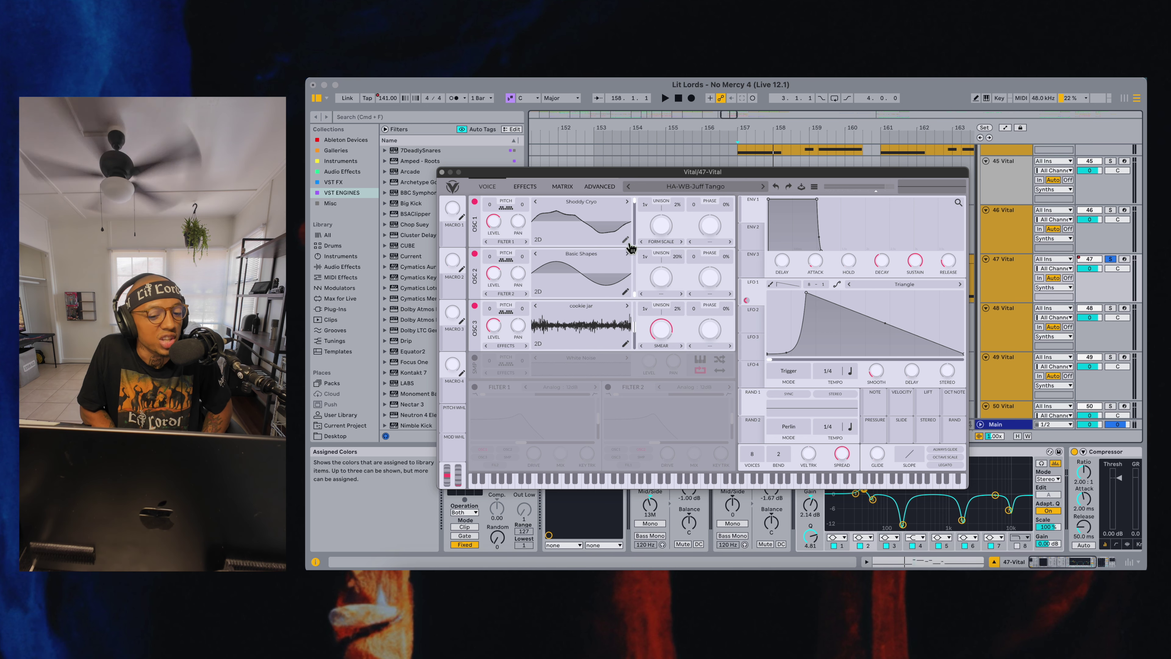
pyautogui.press('space')
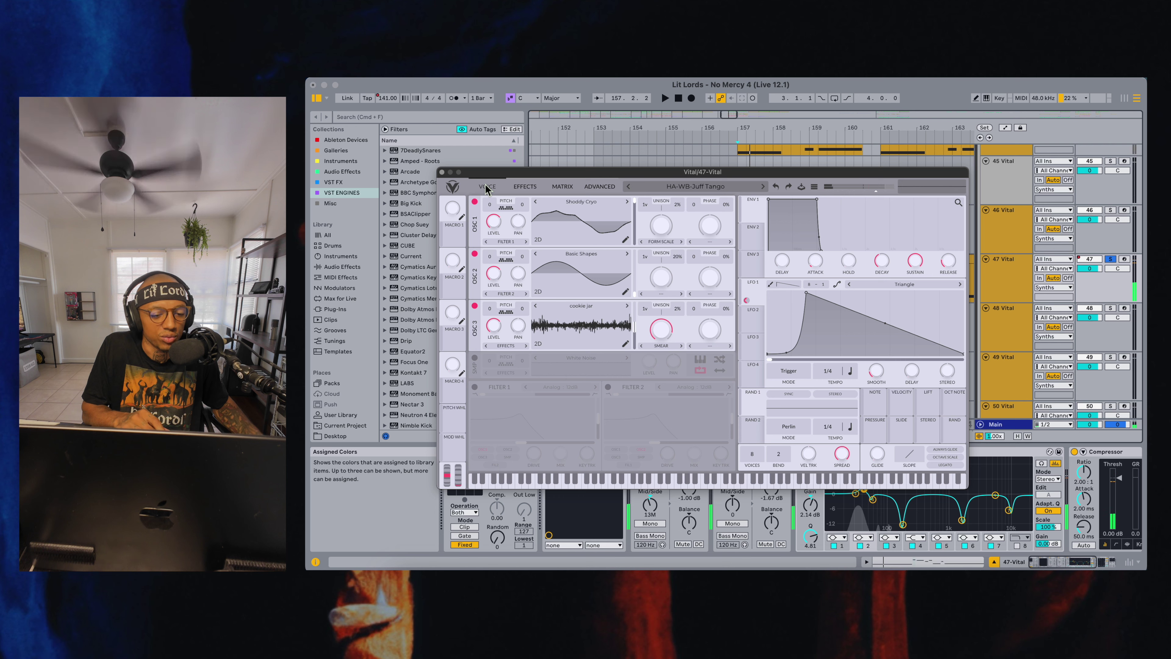
pyautogui.click(441, 173)
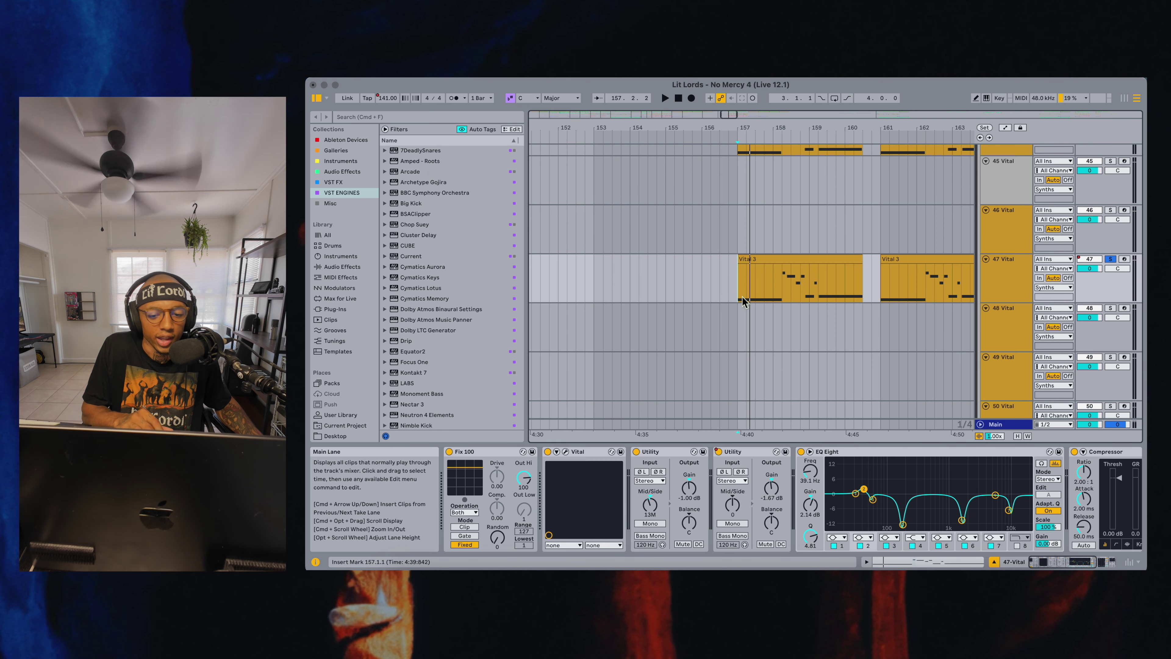
# Play the 53 Vital track and inspect the Fury distortion in its device chain
pyautogui.scroll(-6, 745, 302)
pyautogui.press('space')
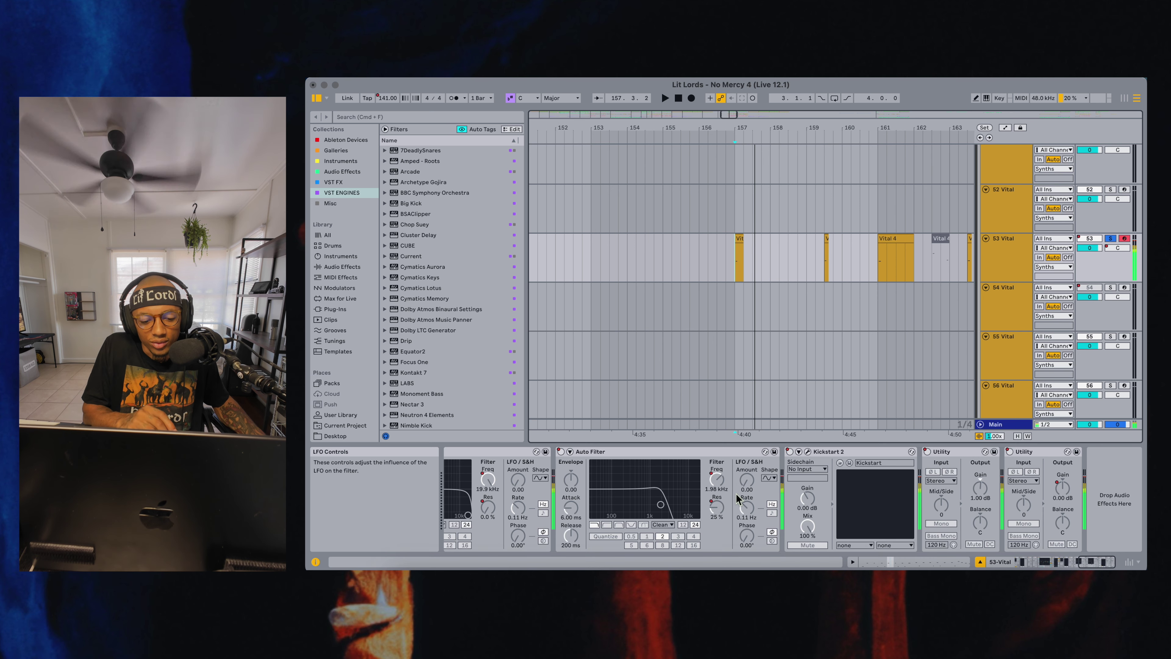
pyautogui.hscroll(-10, 738, 498)
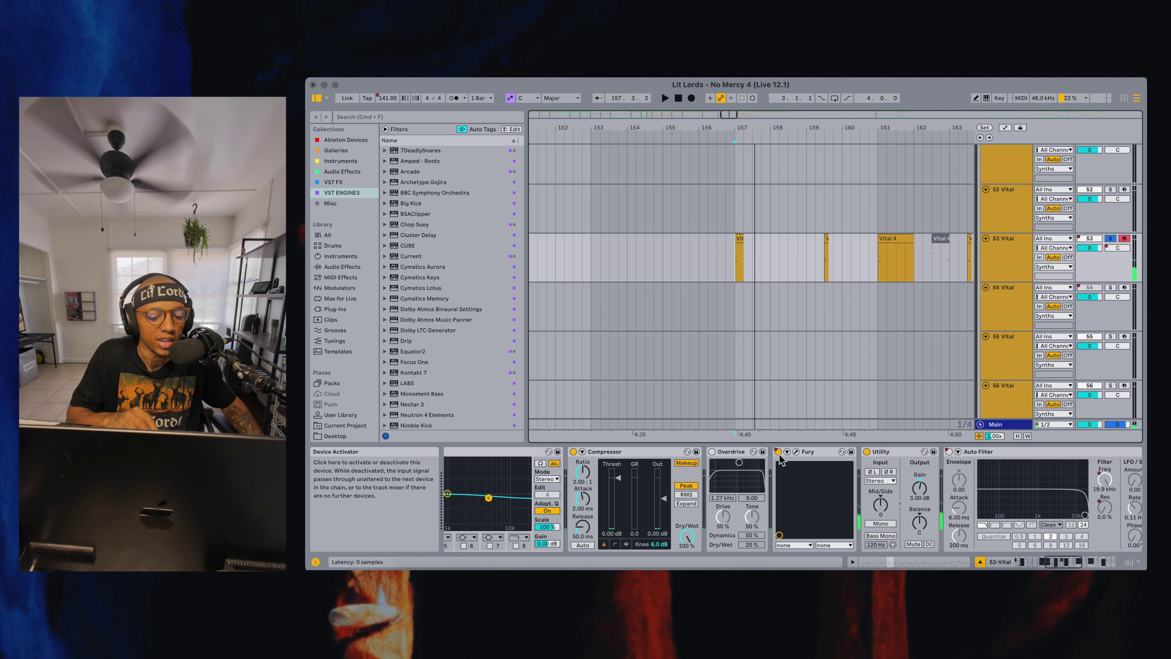
pyautogui.click(796, 452)
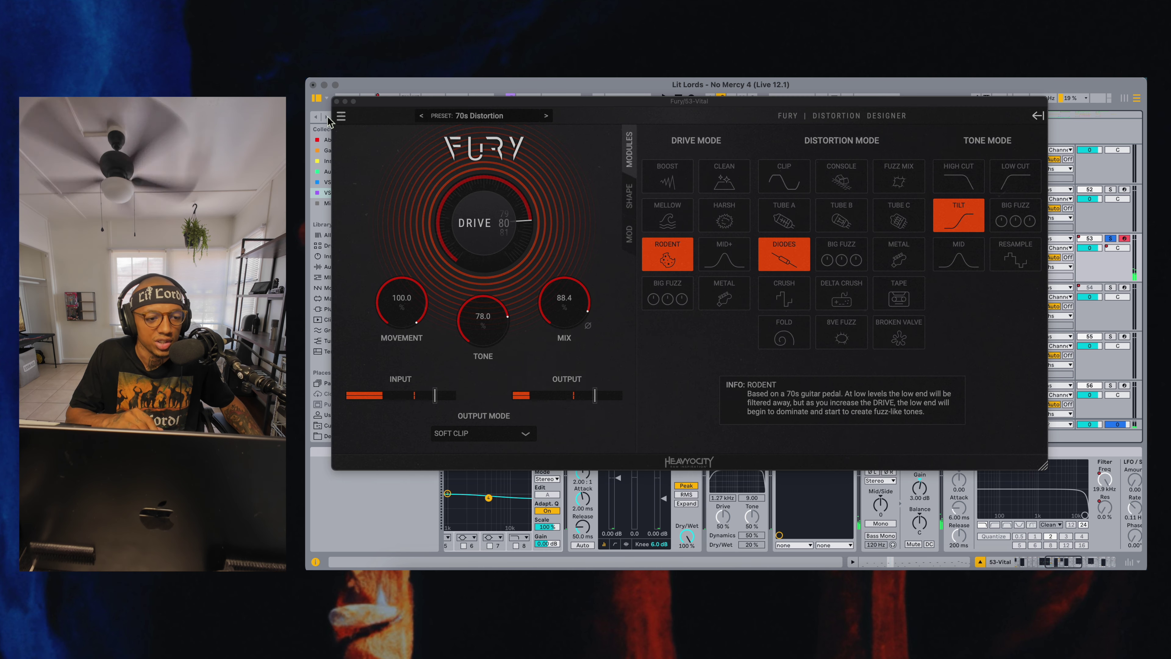
pyautogui.click(337, 101)
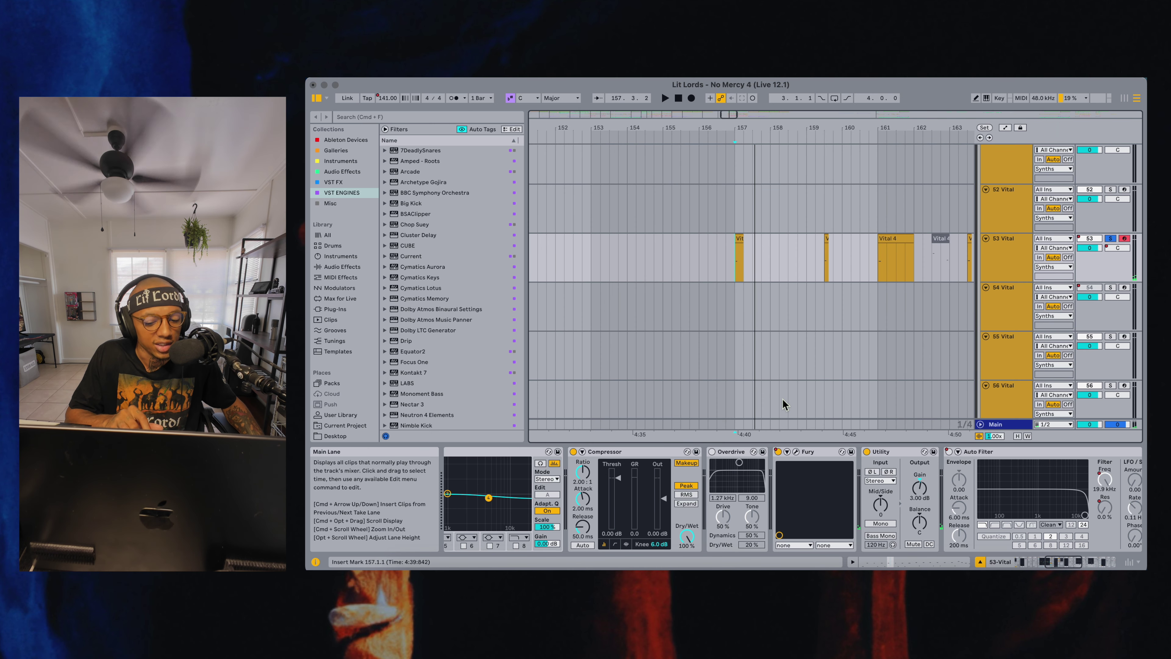
# Bypass Fury on the 53 Vital track and play from bar 157 to hear the synth without the distortion
pyautogui.press('space')
pyautogui.click(778, 452)
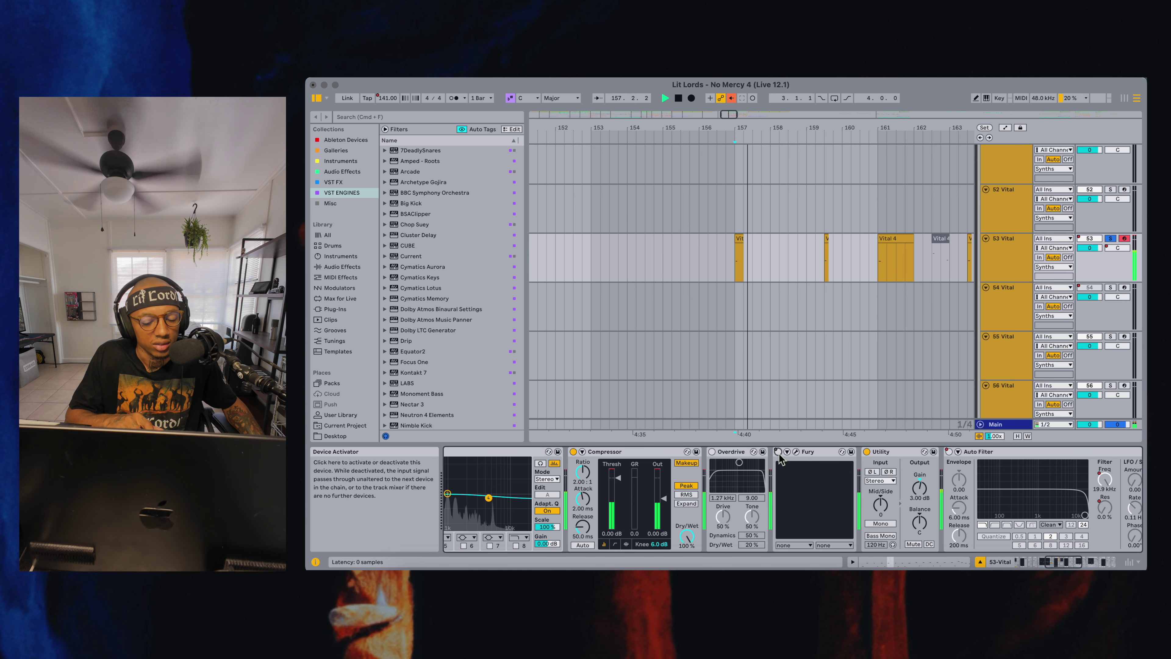
pyautogui.press('space')
pyautogui.press('space')
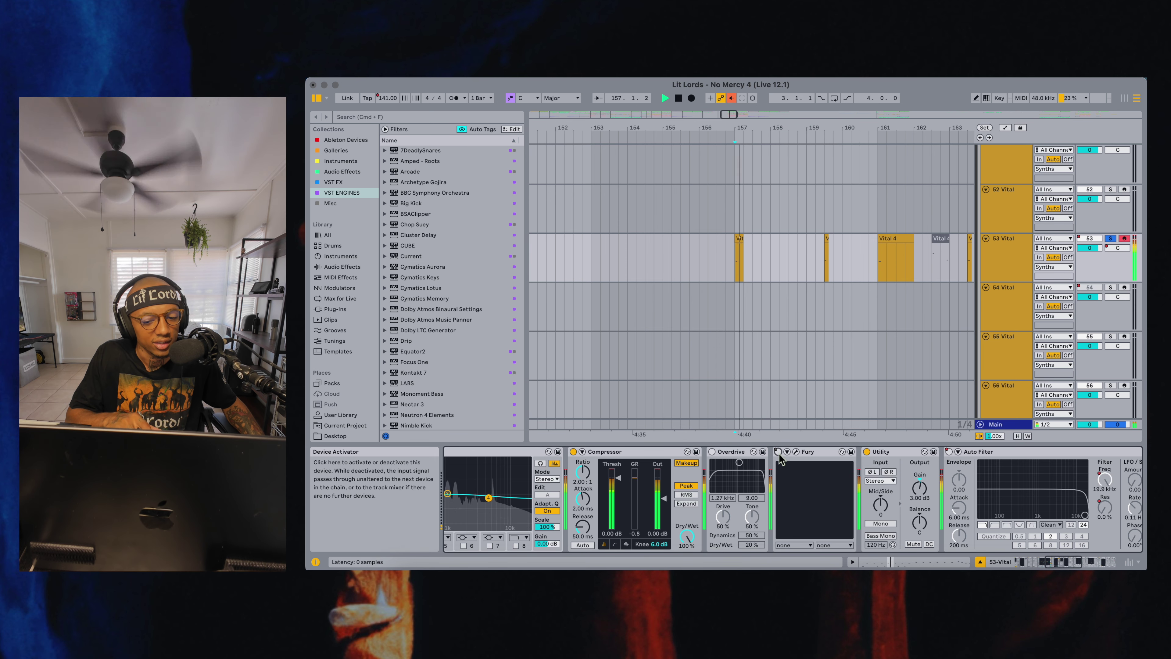
pyautogui.press('space')
# Play the 53 Vital part from bar 164 with Fury bypassed
pyautogui.hscroll(6, 896, 309)
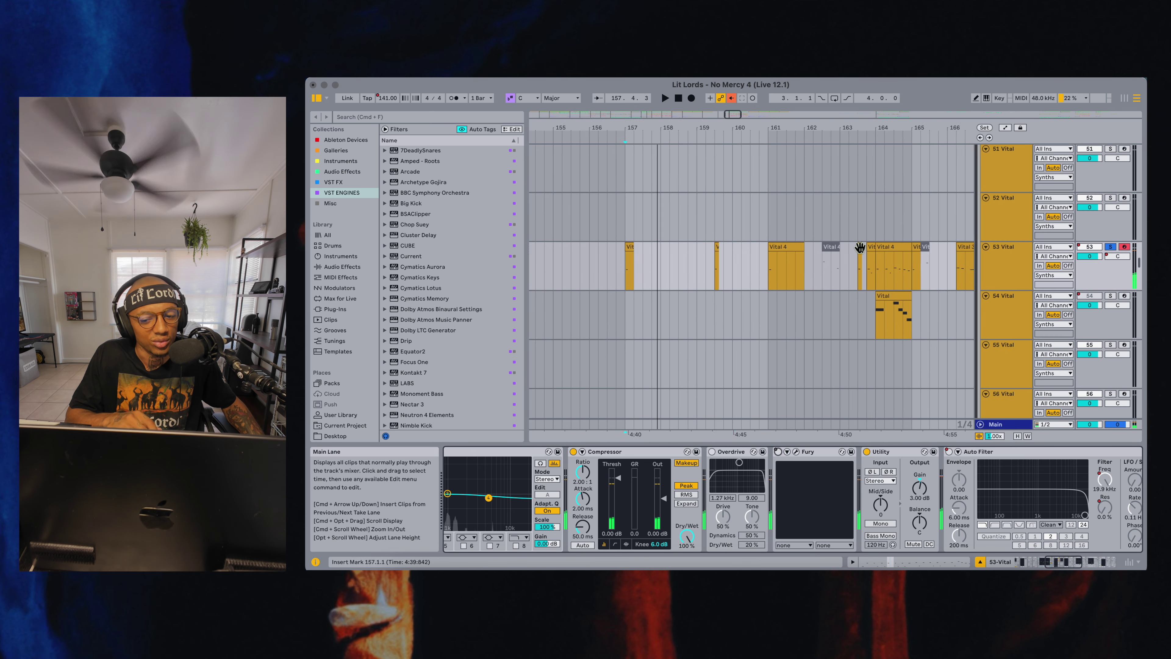
pyautogui.click(770, 272)
pyautogui.press('space')
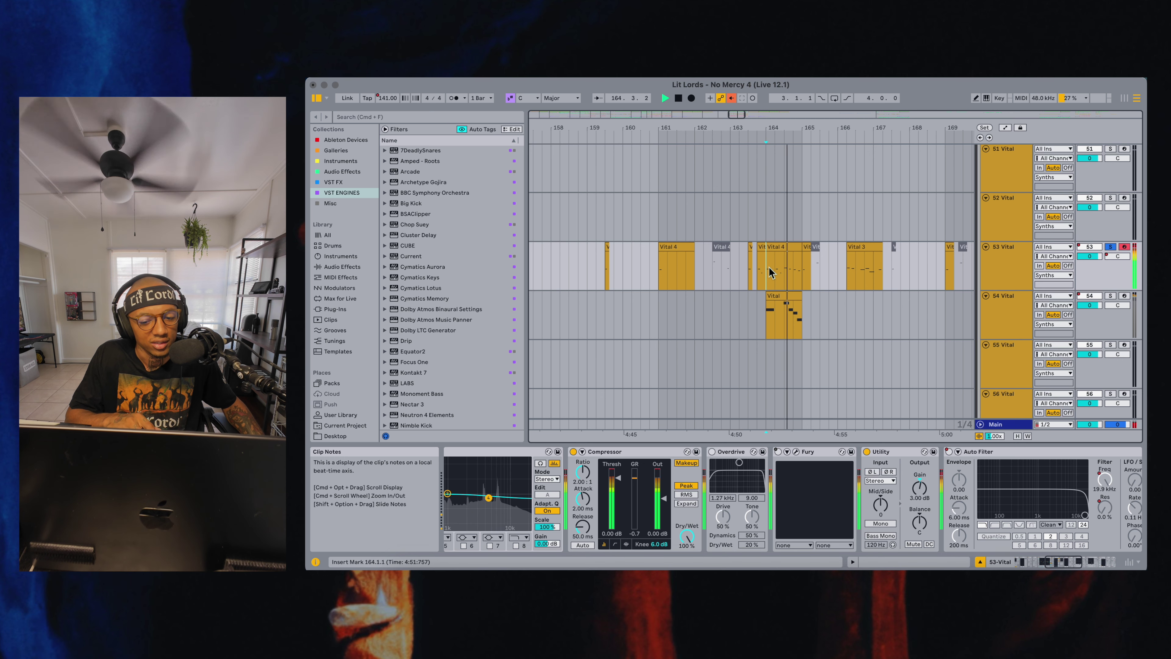
pyautogui.press('space')
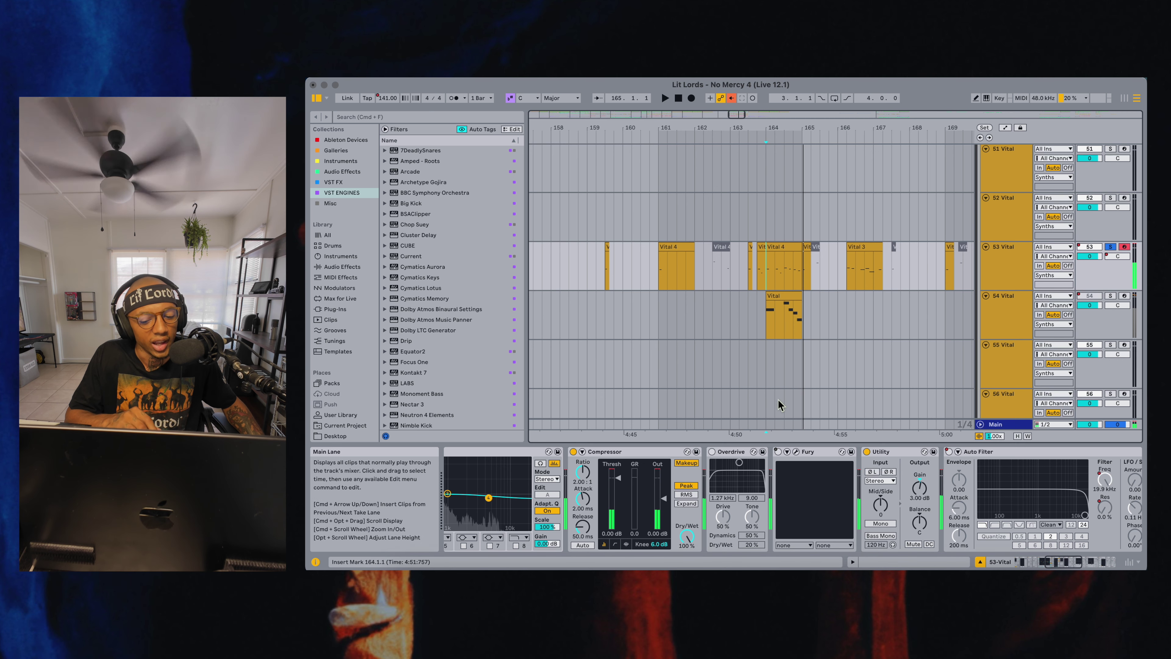
# Re-enable the overridden automation to turn Fury back on, and play the part from bar 164
pyautogui.click(732, 97)
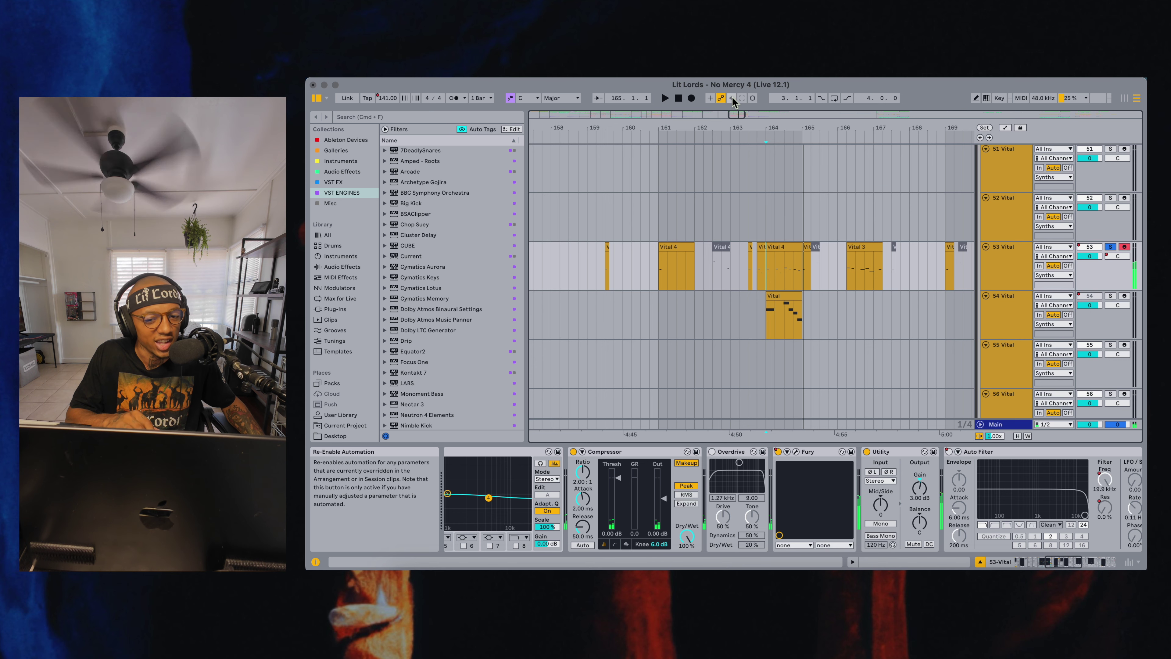
pyautogui.press('space')
pyautogui.press('space')
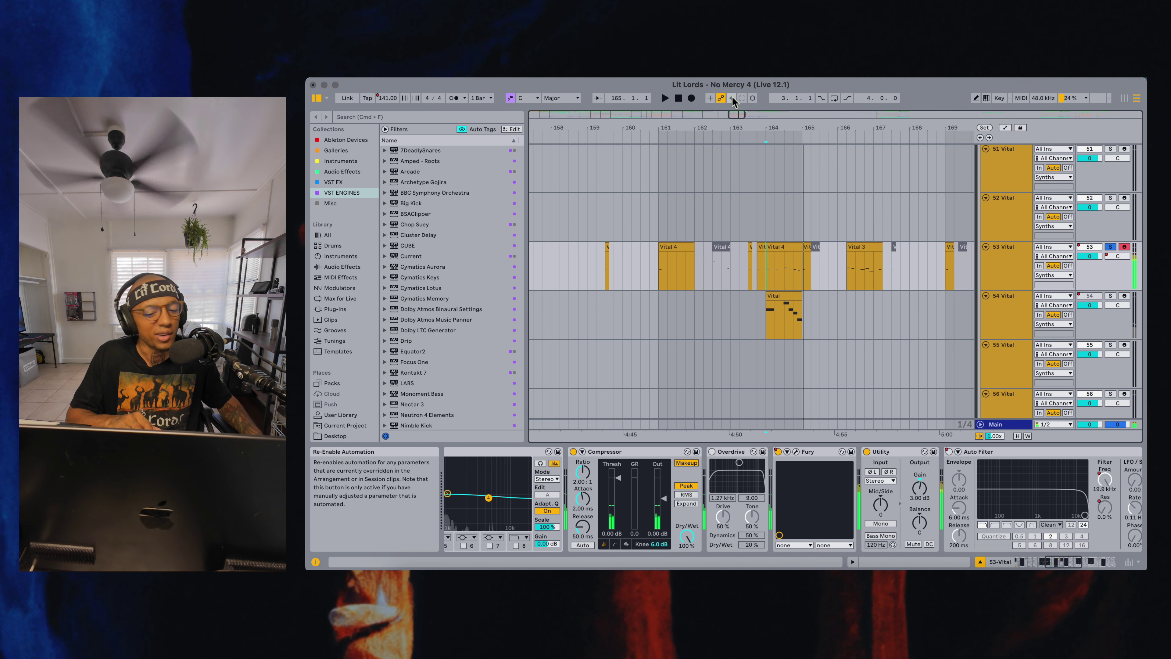
# Examine Fury's output modes and its shape, modulation and module settings on the 53 Vital track, and close the plug-in
pyautogui.click(796, 452)
pyautogui.press('space')
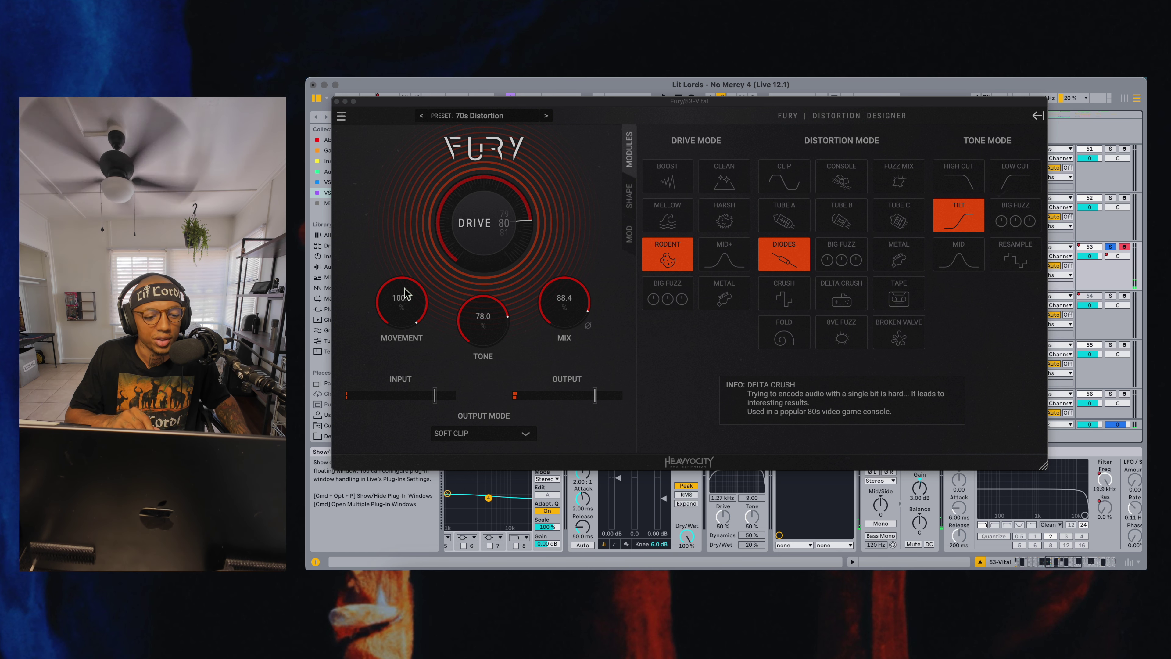
pyautogui.click(515, 433)
pyautogui.click(576, 447)
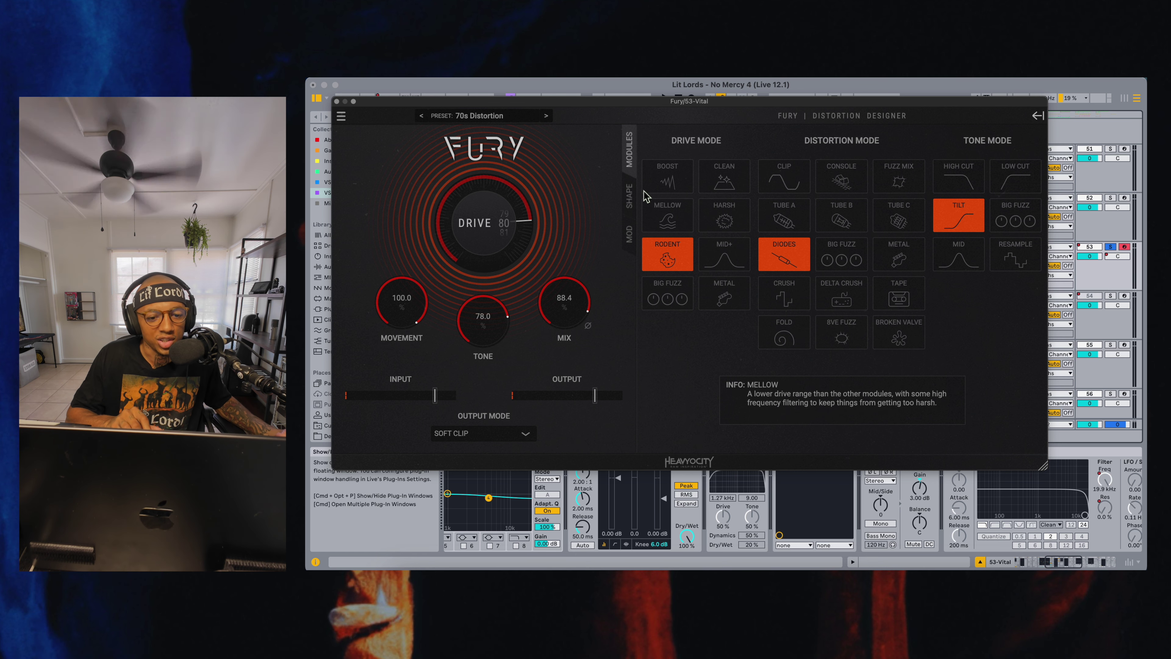
pyautogui.click(628, 198)
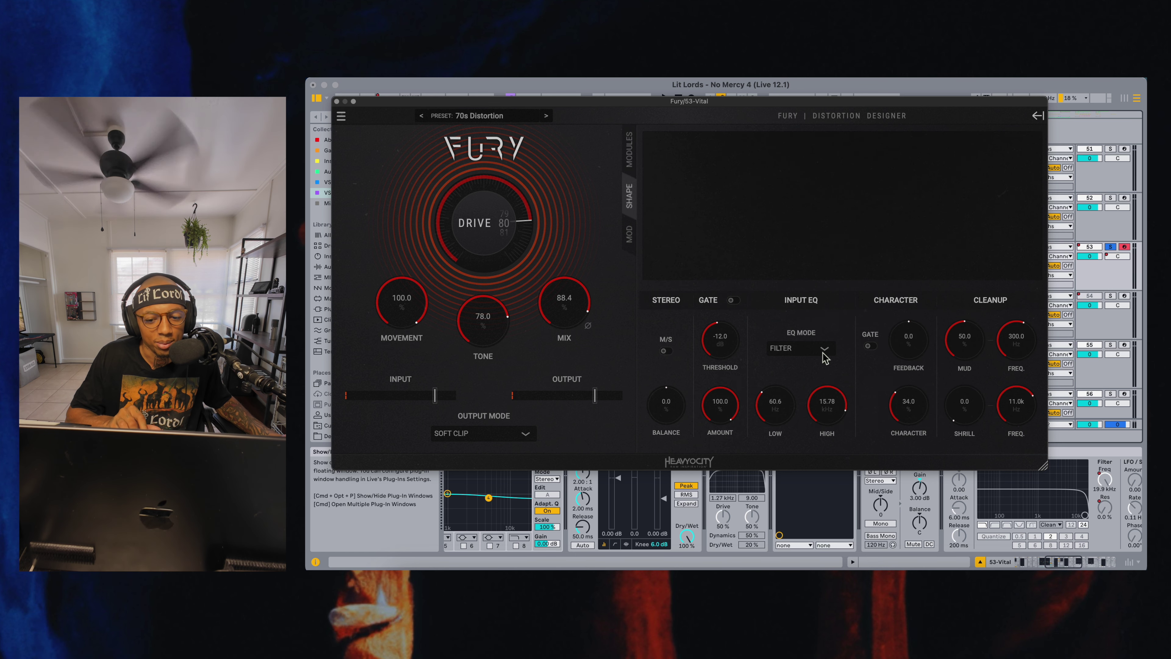
pyautogui.click(629, 234)
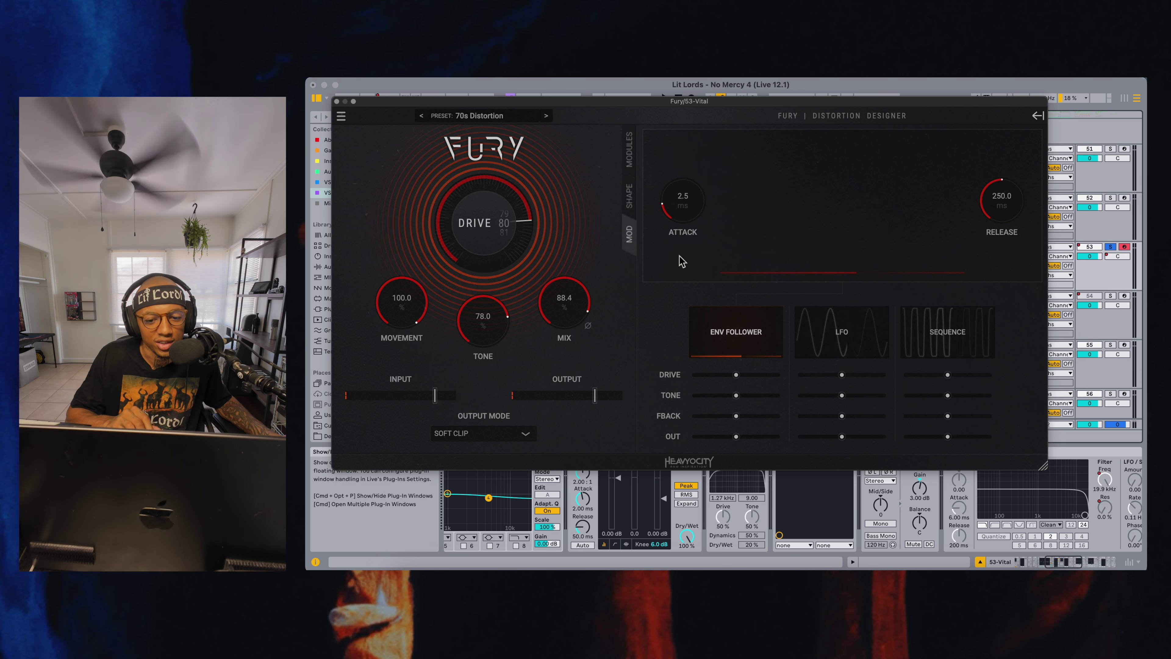
pyautogui.click(628, 156)
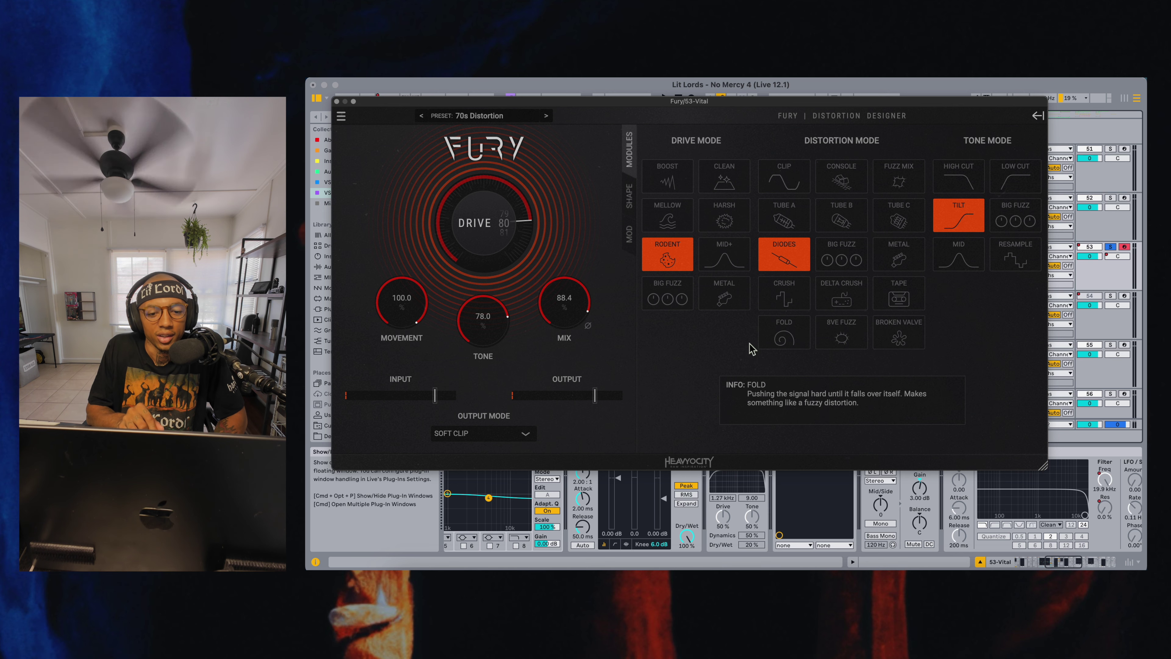
pyautogui.click(337, 101)
# Inspect the effects and oscillators of the BS - Master Sword preset in the 53 Vital synth
pyautogui.hscroll(-5, 779, 498)
pyautogui.hscroll(-5, 779, 498)
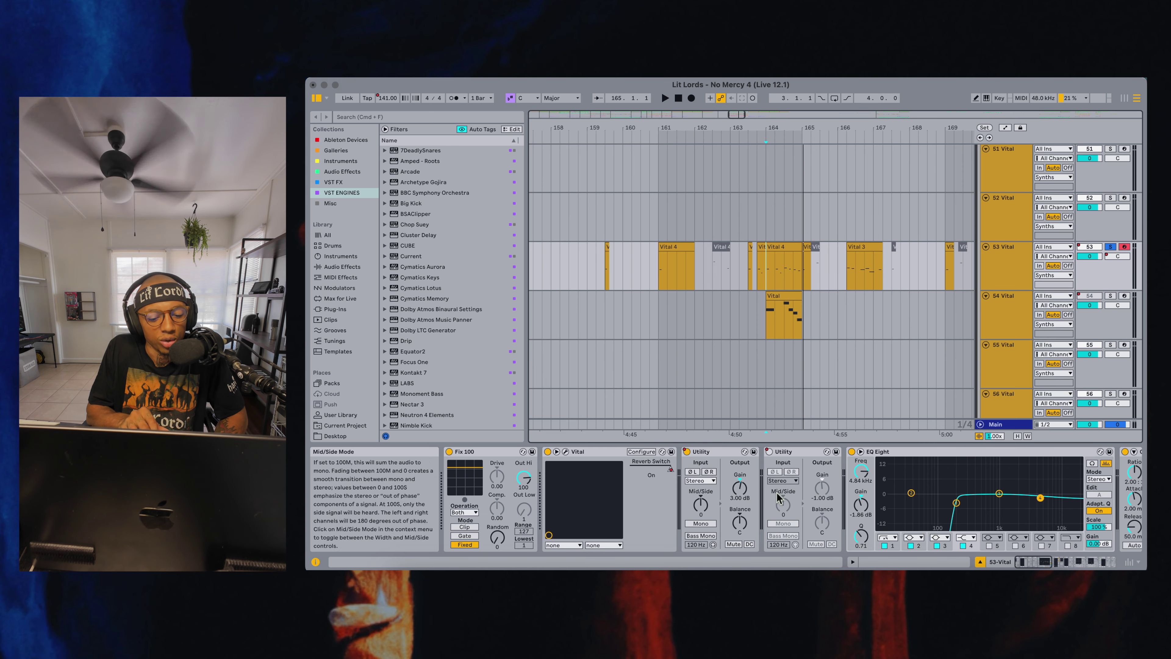
pyautogui.click(564, 454)
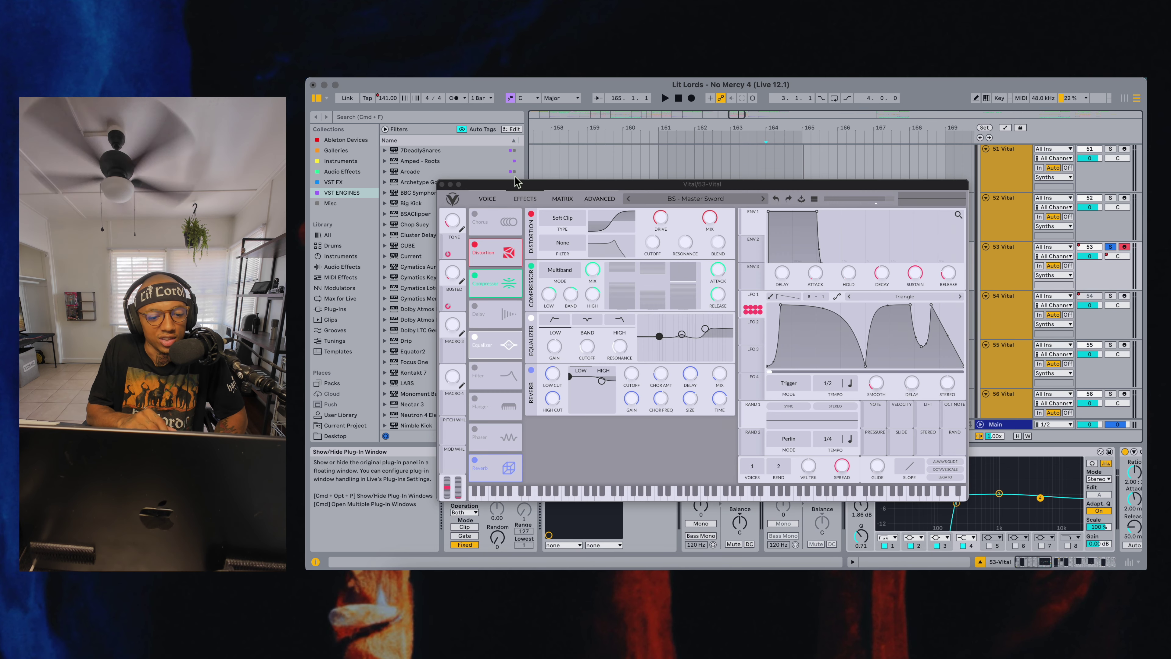
pyautogui.click(487, 199)
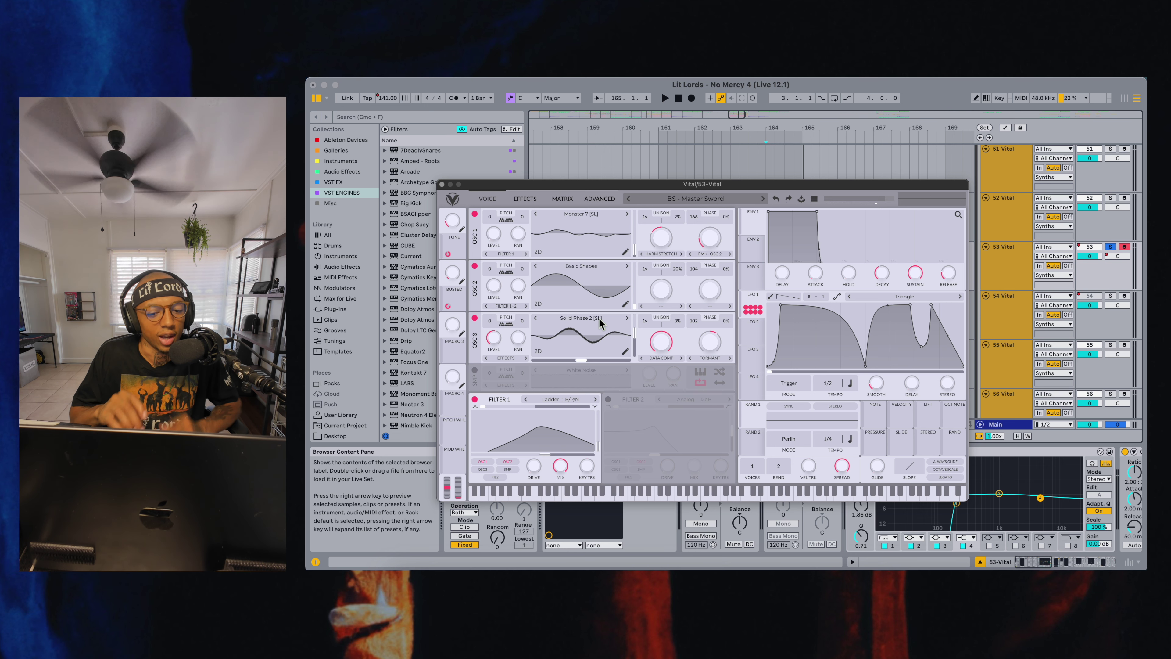
pyautogui.click(441, 184)
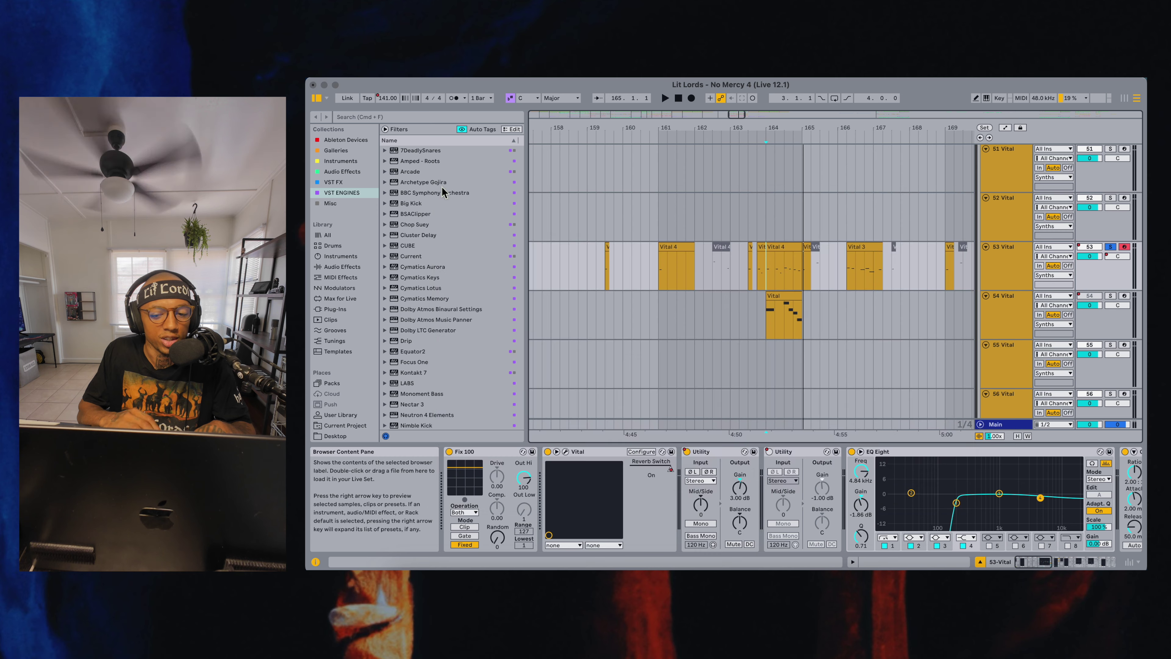
# Insert a new MIDI track below 53 Vital, load Vital onto it and arm it for recording
pyautogui.click(1000, 258)
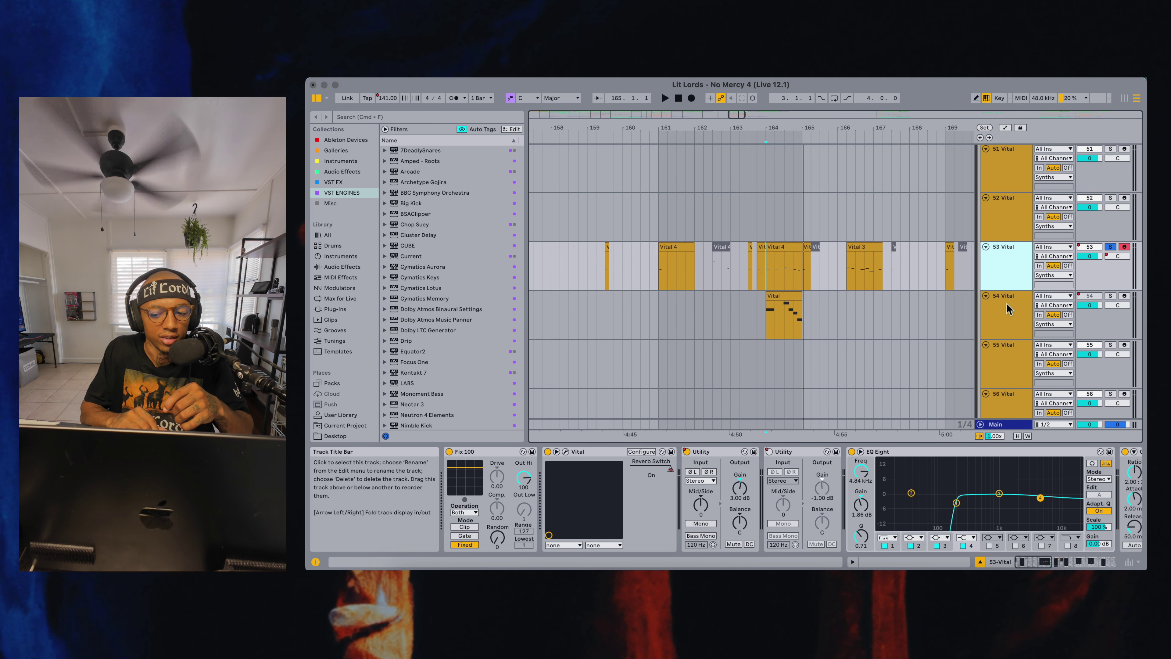
pyautogui.press('super+shift+t')
pyautogui.scroll(-6, 401, 406)
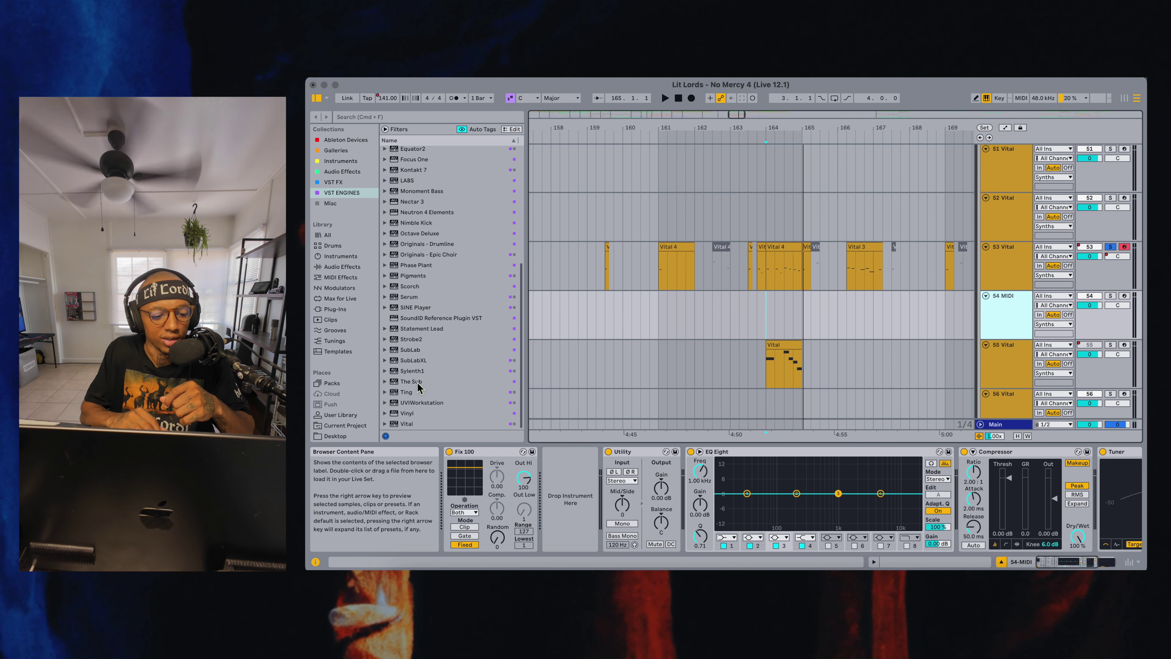
pyautogui.doubleClick(405, 424)
pyautogui.click(1125, 298)
pyautogui.moveTo(826, 192); pyautogui.dragTo(826, 145)
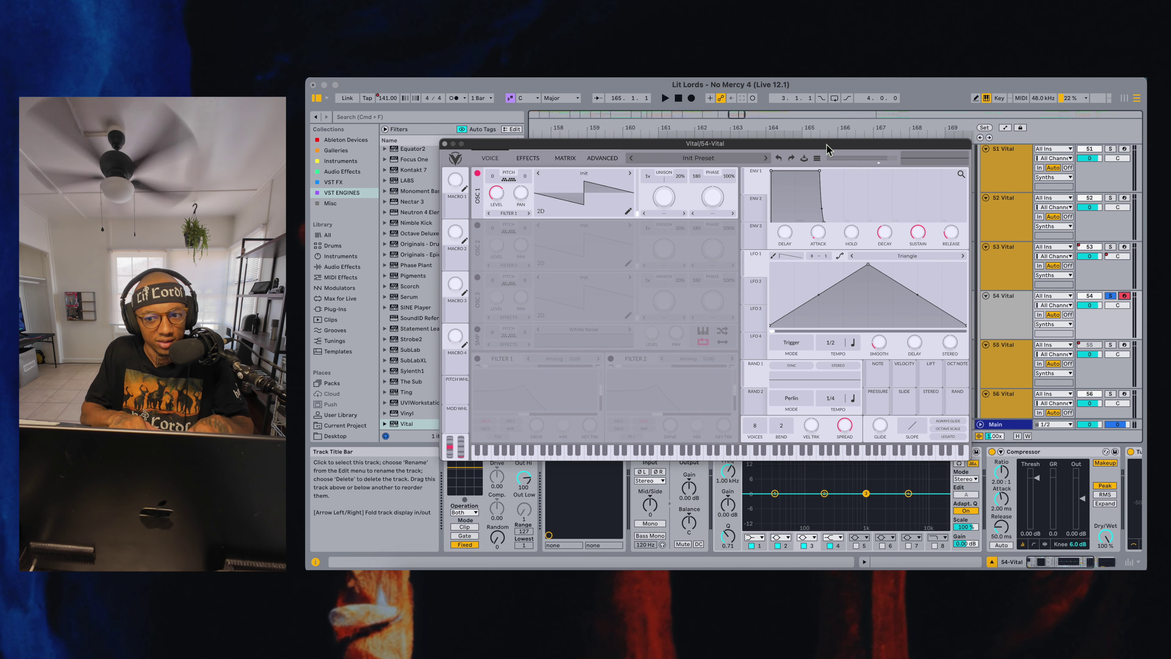
# Load the BS - Master Sword preset into the new Vital and close the preset browser
pyautogui.click(691, 159)
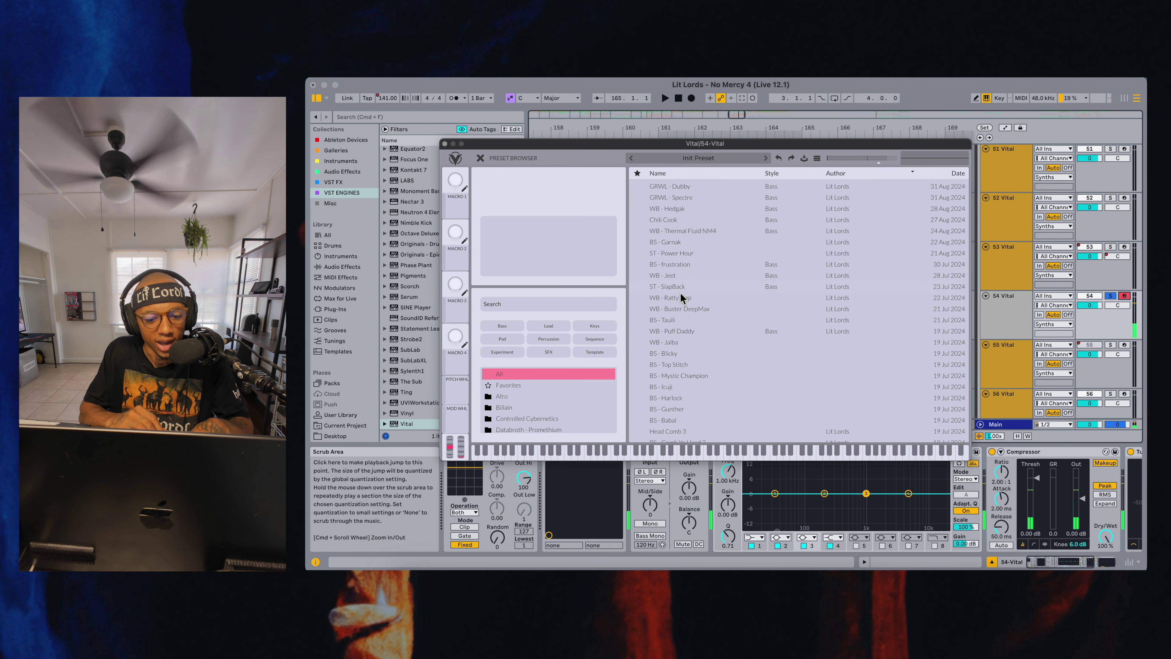
pyautogui.scroll(-8, 684, 357)
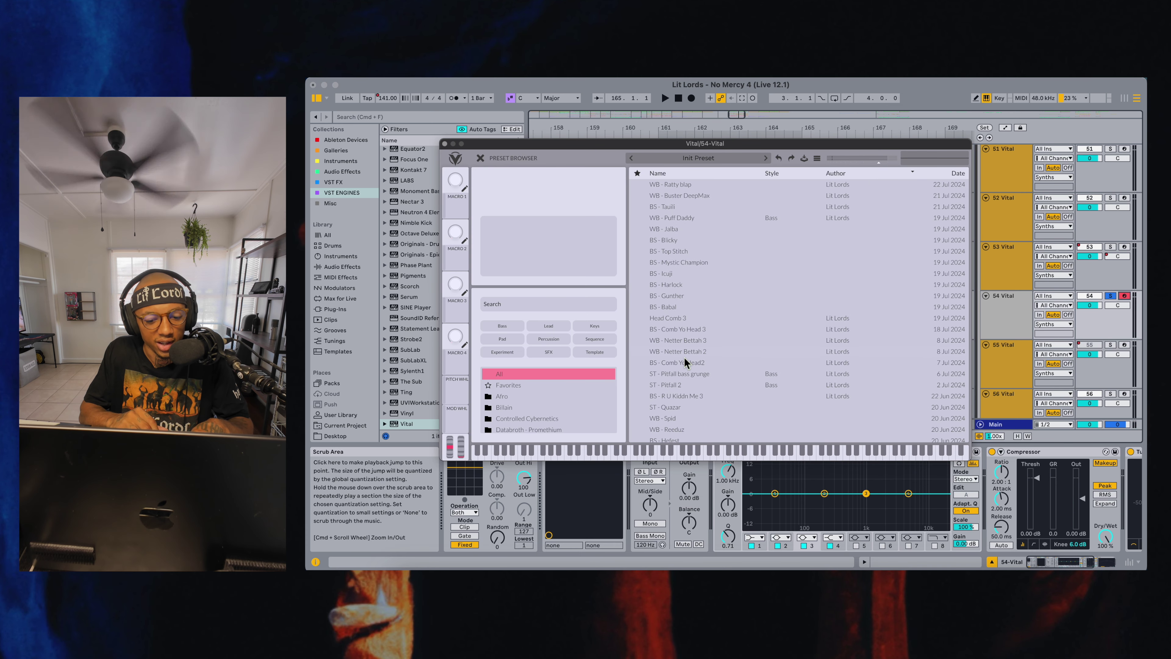
pyautogui.scroll(-8, 685, 358)
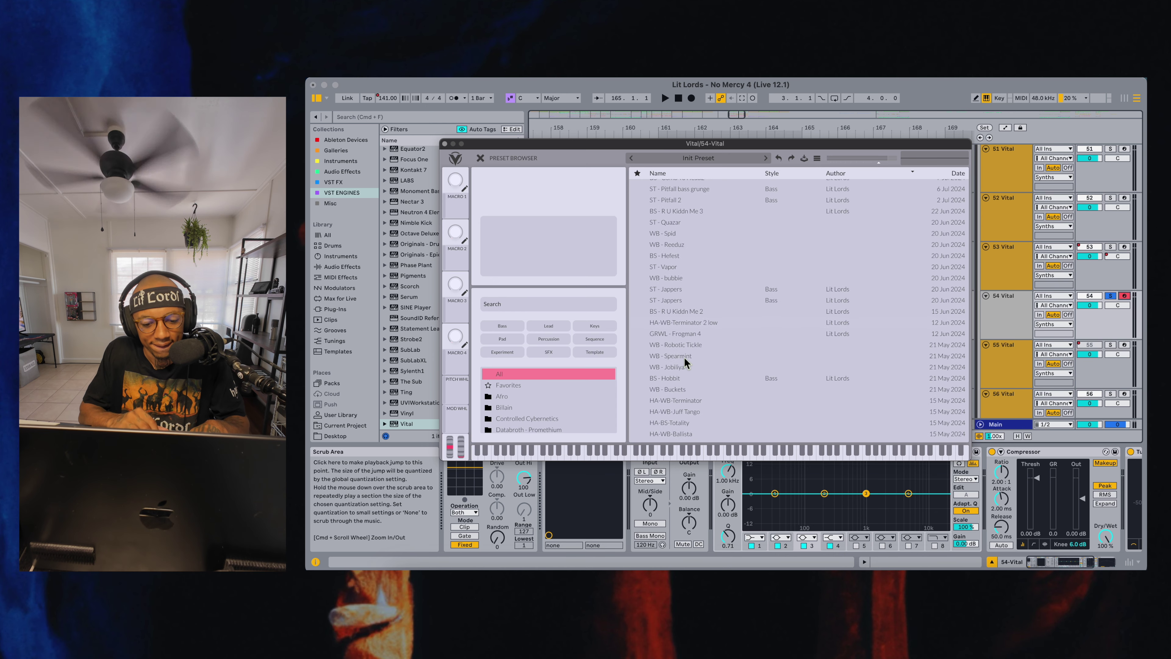
pyautogui.scroll(-2, 685, 360)
pyautogui.click(676, 394)
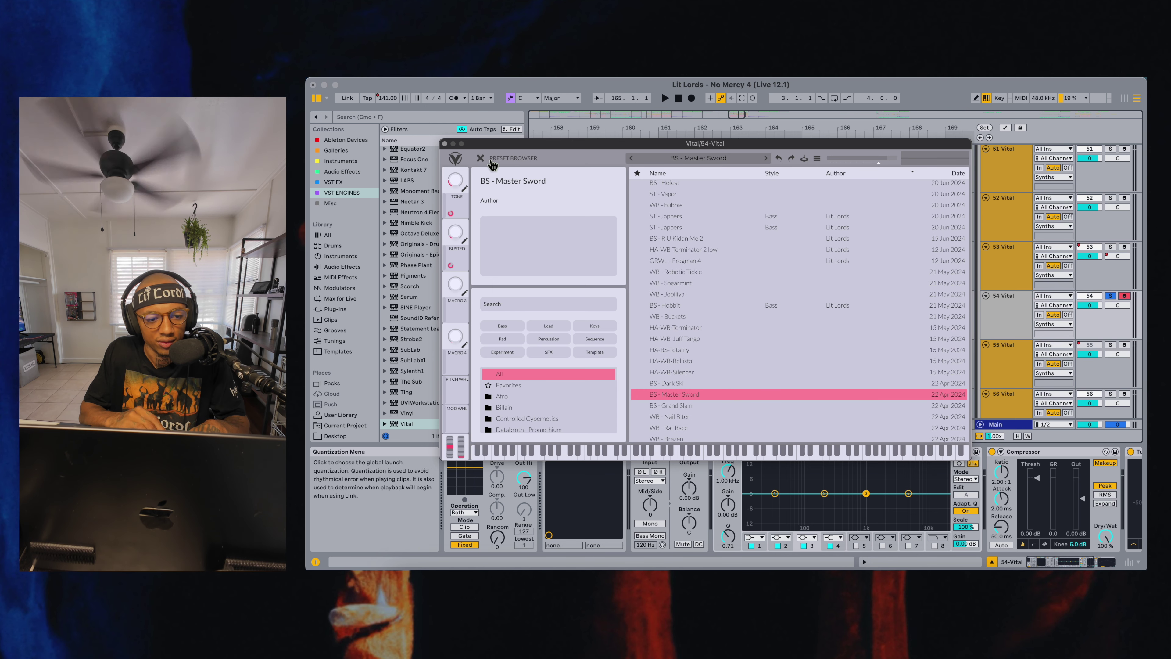
pyautogui.click(480, 159)
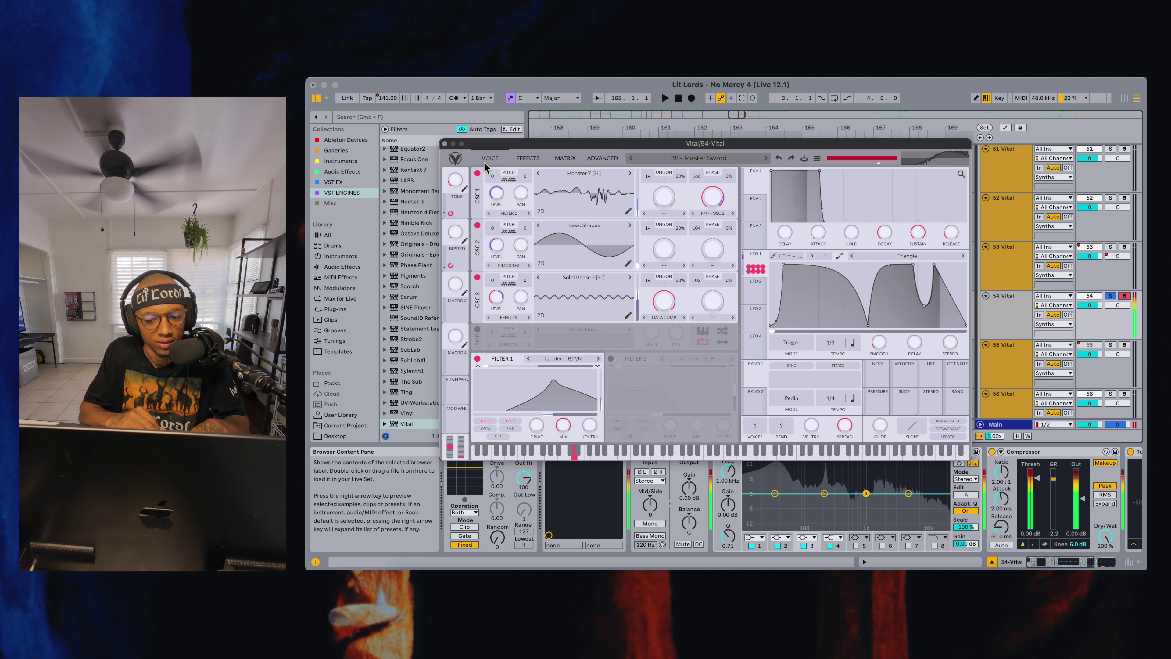
# Audition the Master Sword preset in different octaves with the computer MIDI keyboard, including the C1 to D2 and C2 to D3 ranges
pyautogui.press('z')
pyautogui.press('x')
pyautogui.press('x')
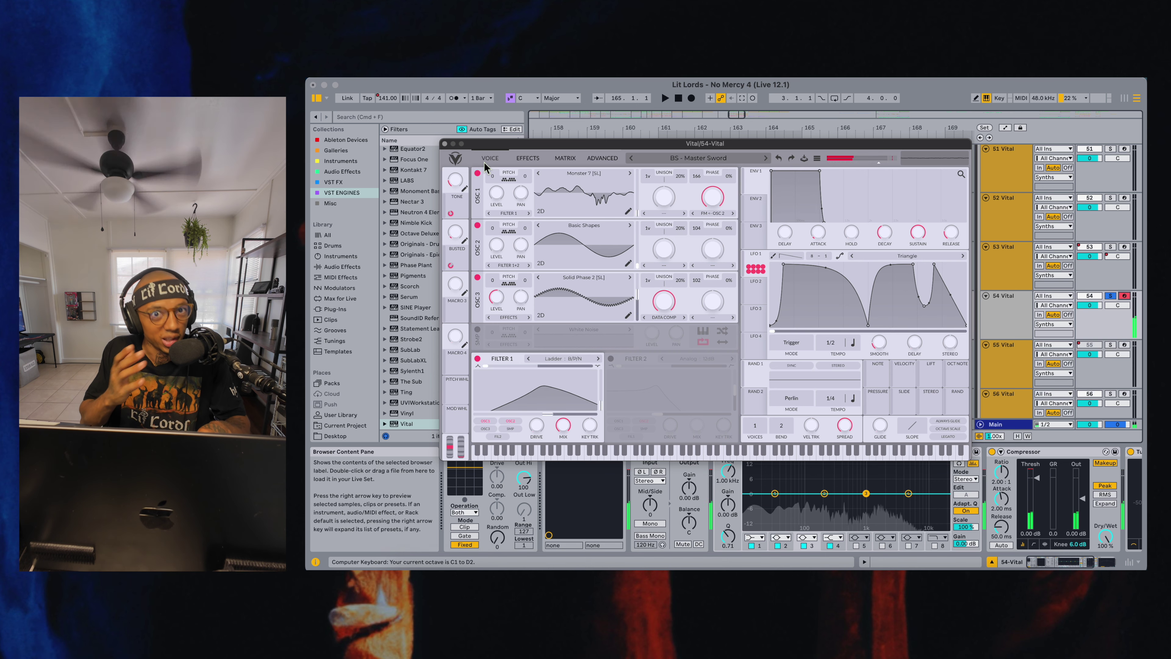
pyautogui.press('x')
pyautogui.press('s')
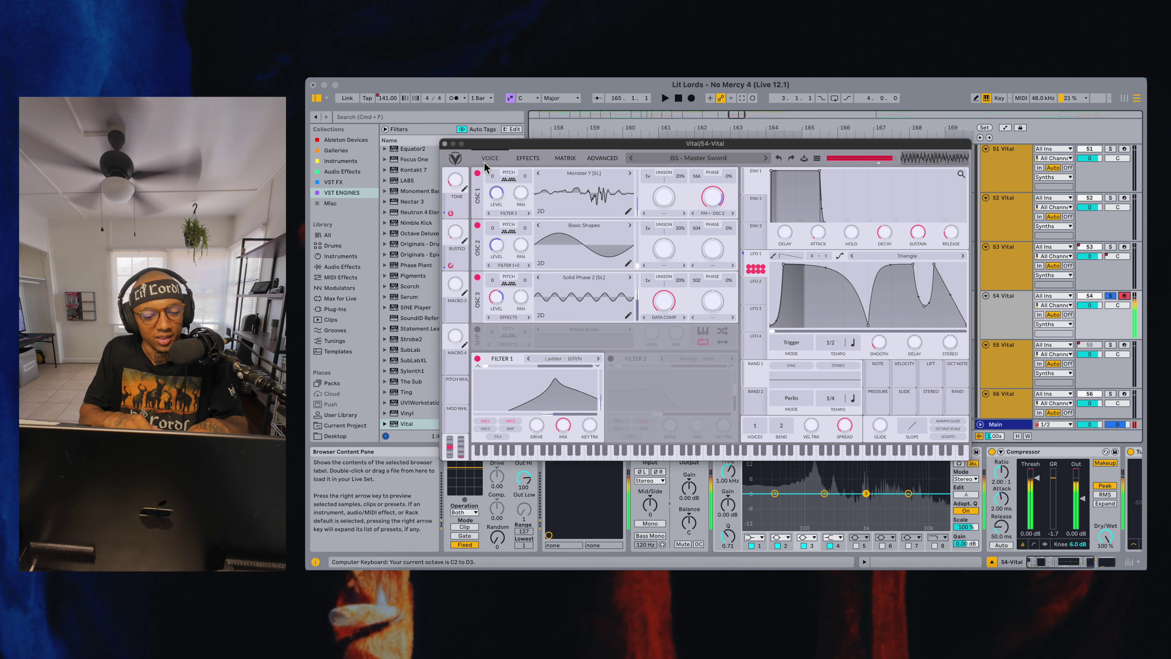
# Audition the Master Sword preset in the C0 to D1 range on the 54 Vital track and close the synth window
pyautogui.press('z')
pyautogui.press('z')
pyautogui.press('s')
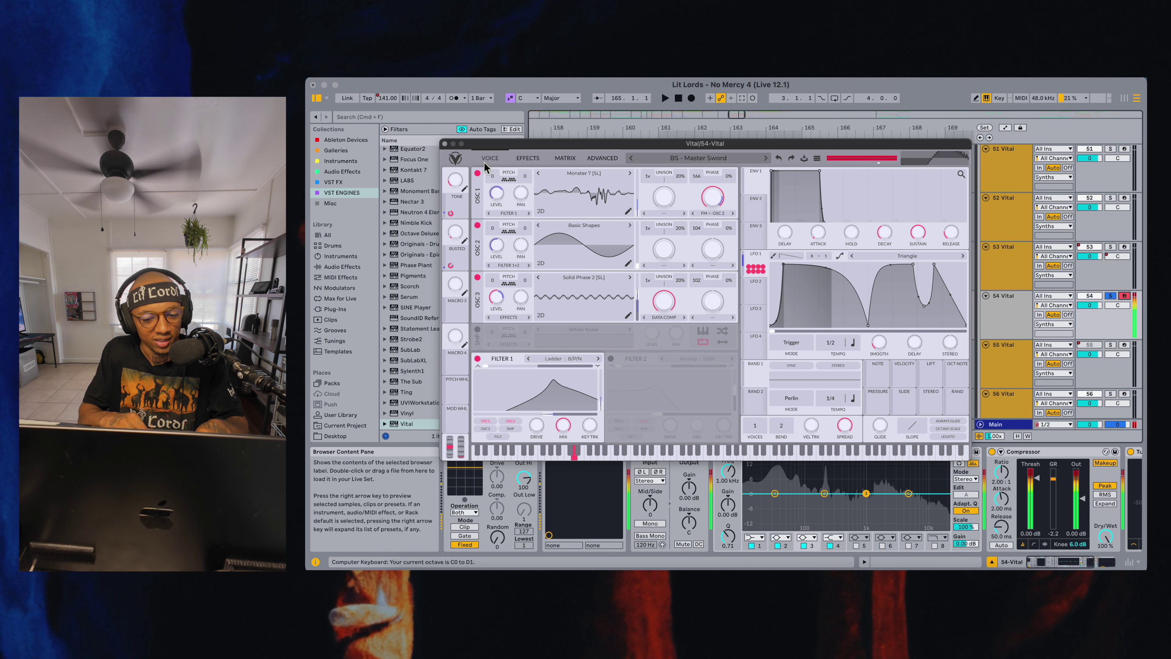
pyautogui.click(444, 145)
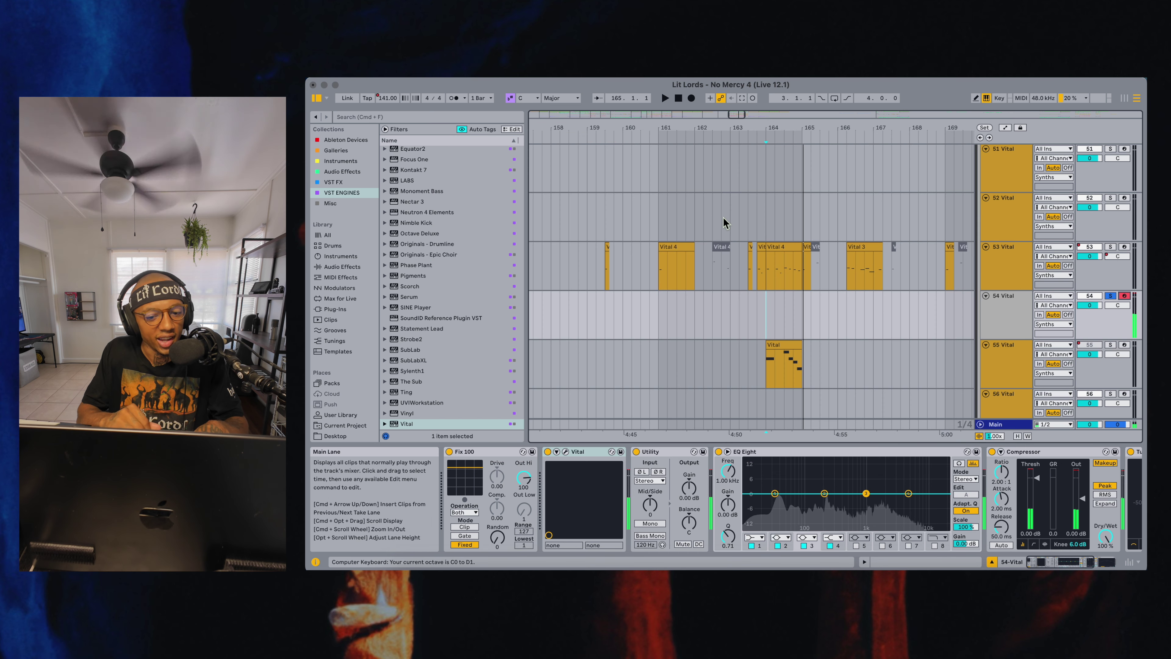
# Select the 53 Vital track, then arm it for recording and solo it
pyautogui.click(996, 271)
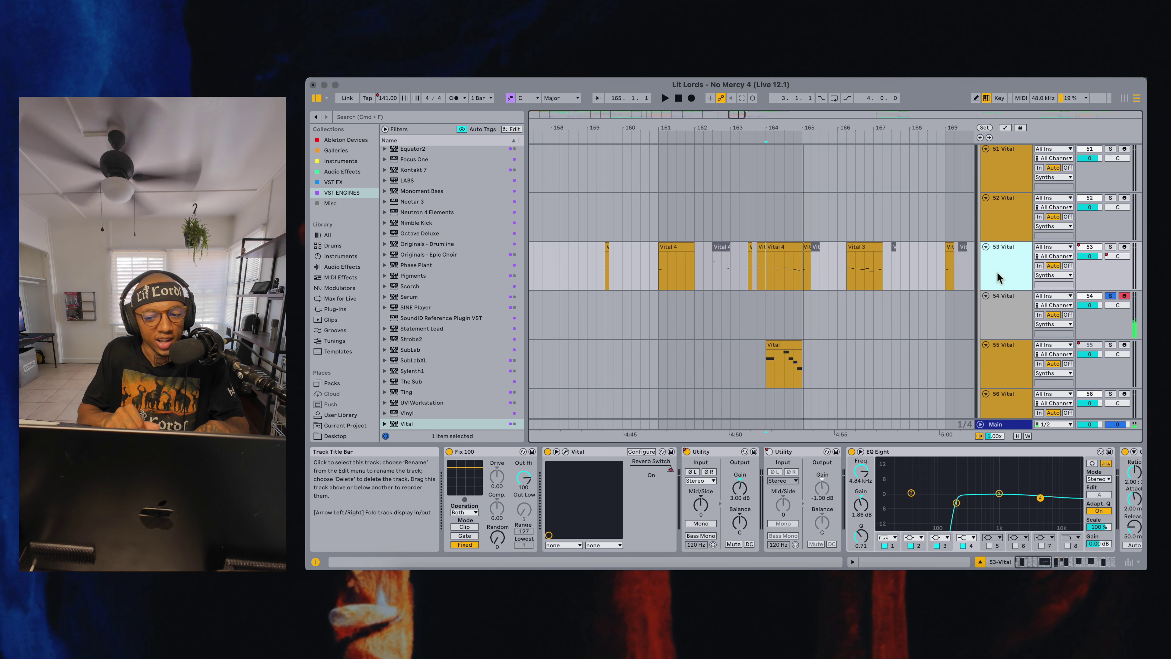
pyautogui.click(956, 504)
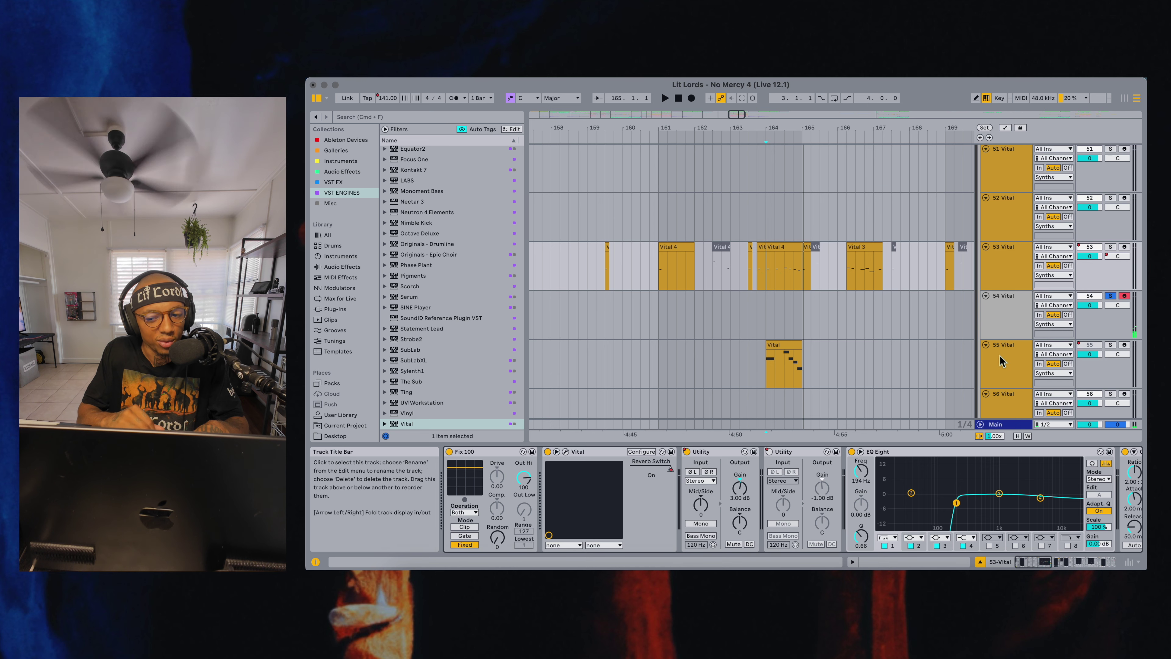
pyautogui.click(1125, 249)
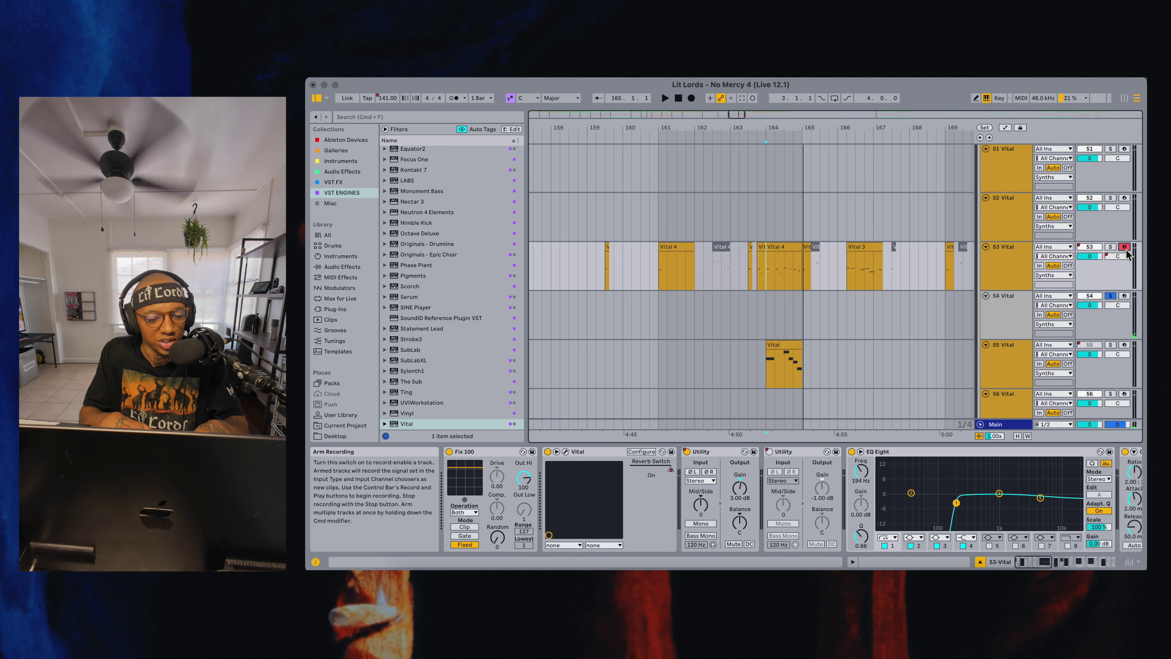
pyautogui.click(1110, 247)
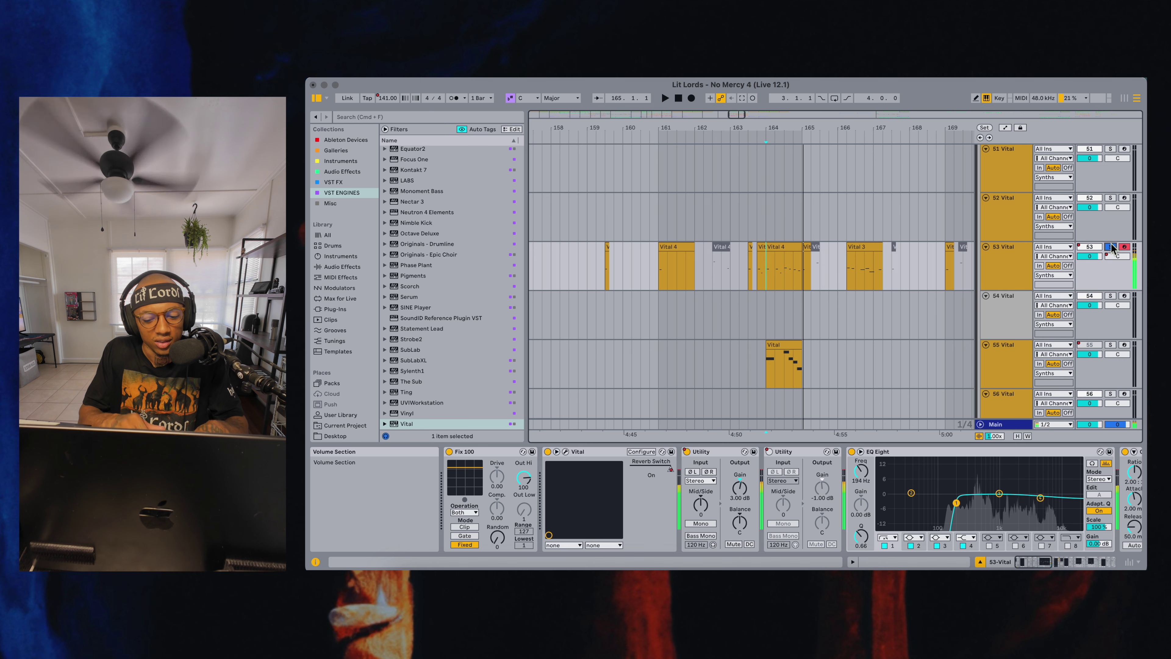
# Audition 53 Vital in the C-1 to D0 range with its Fury device toggled, then re-enable the automation
pyautogui.hscroll(5, 855, 519)
pyautogui.hscroll(-5, 784, 498)
pyautogui.click(701, 452)
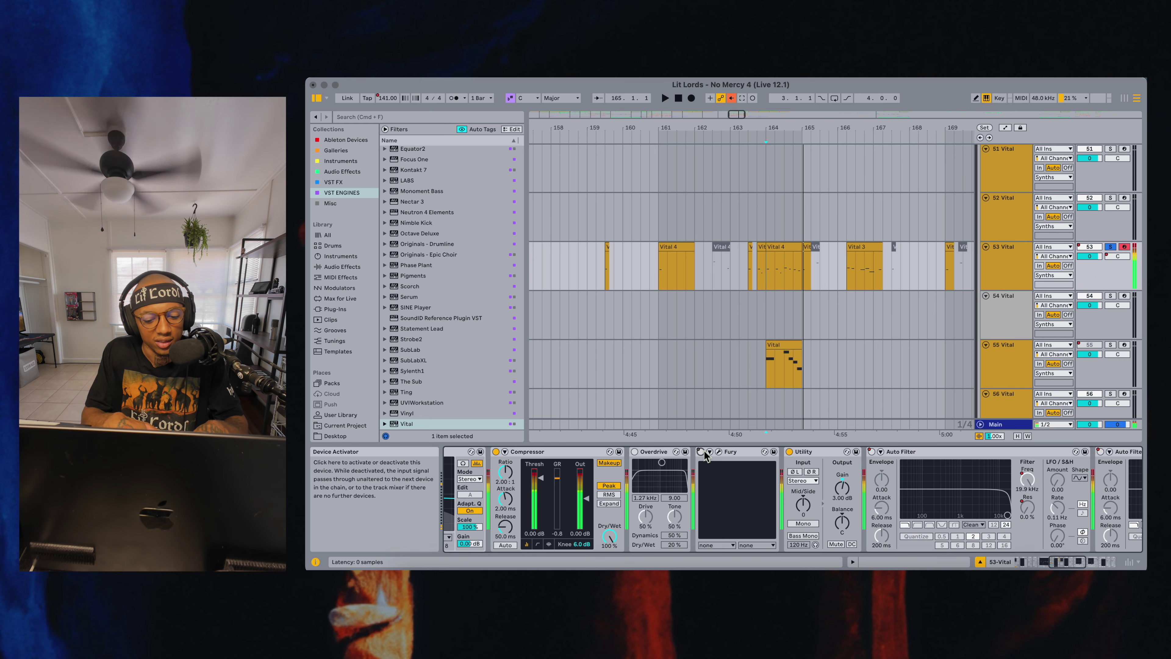
pyautogui.press('z')
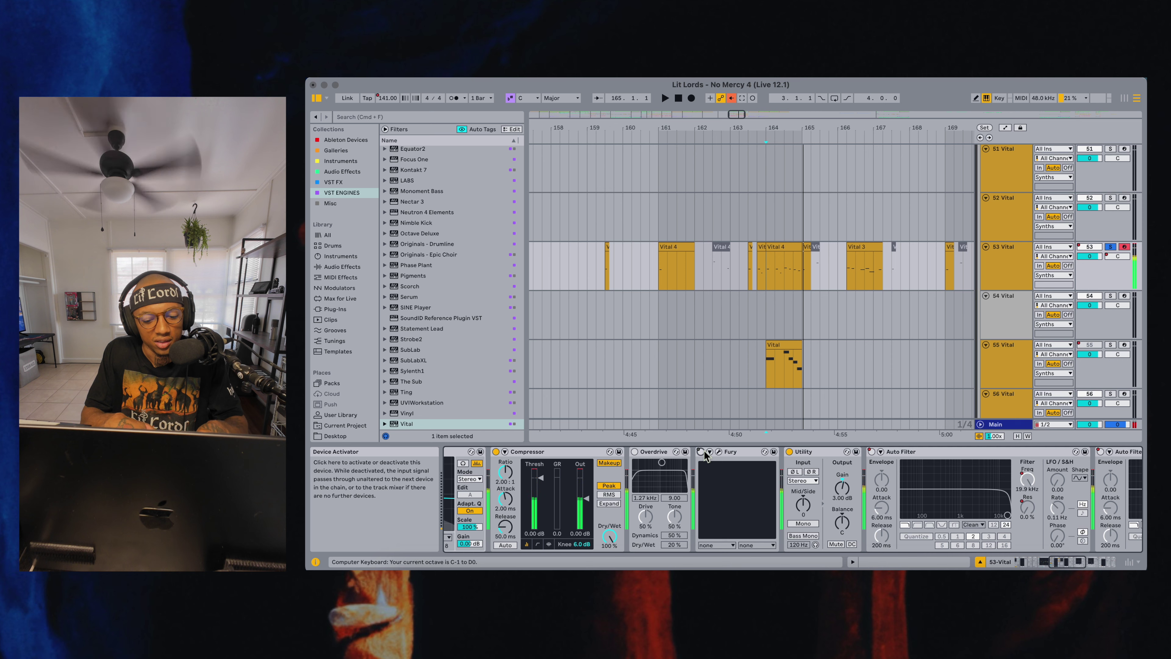
pyautogui.click(731, 98)
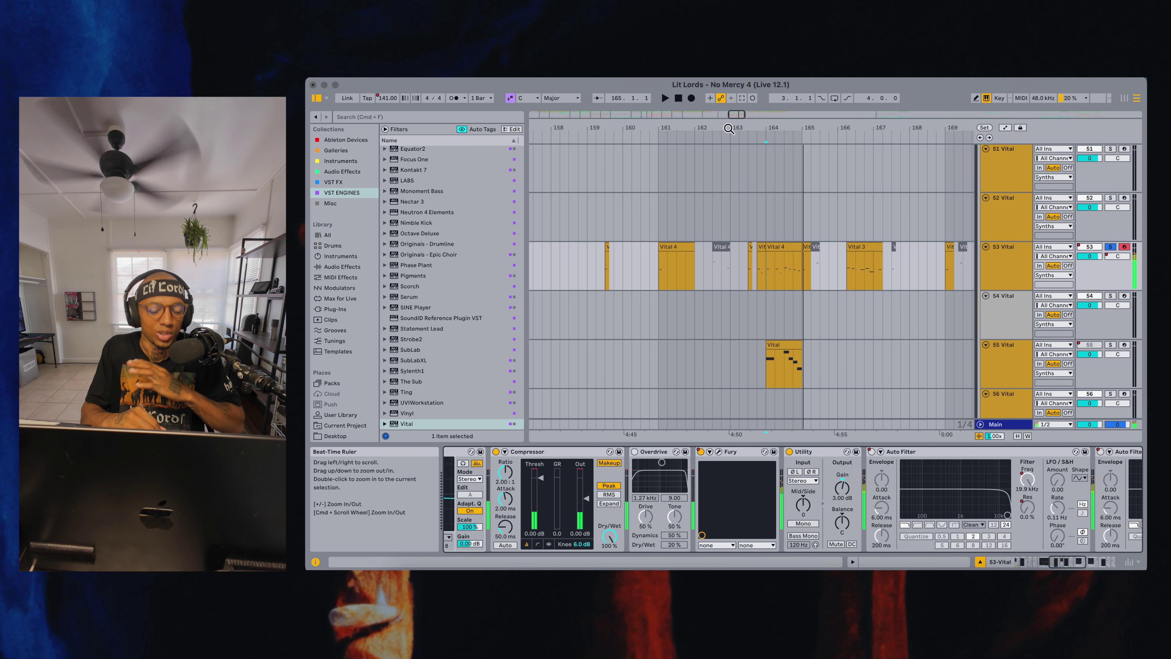
pyautogui.hscroll(-8, 620, 479)
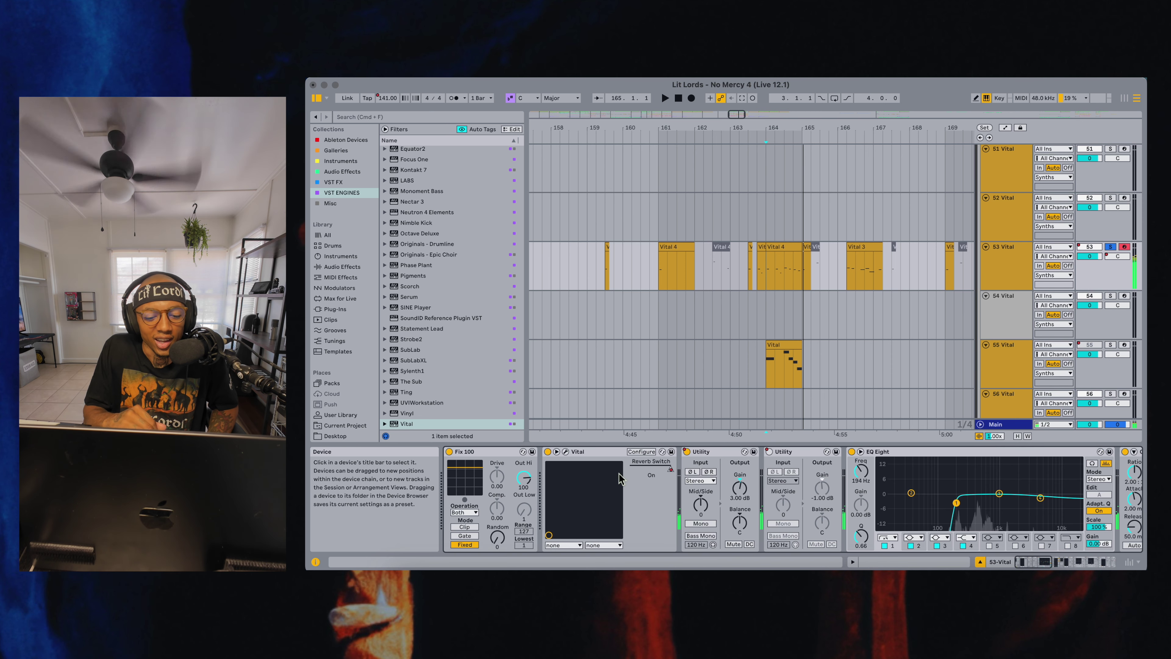
# Open the 53 Vital synth and audition low notes of the BS - Master Sword preset while examining its LFO settings
pyautogui.click(567, 452)
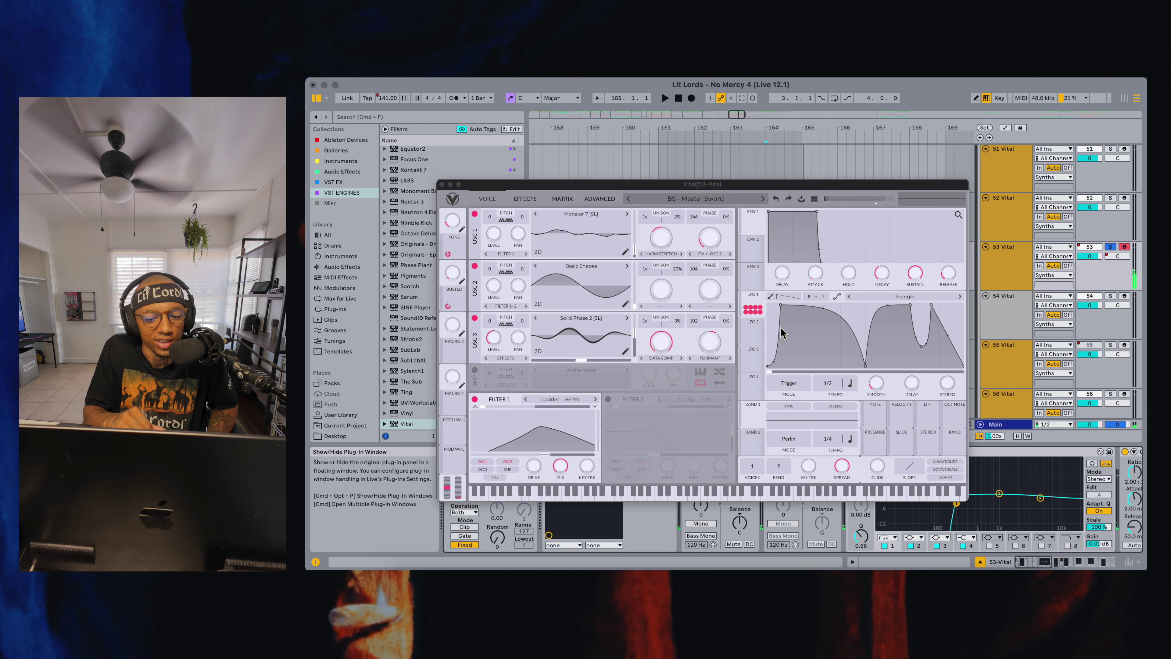
pyautogui.press('s')
pyautogui.press('s')
pyautogui.press('s')
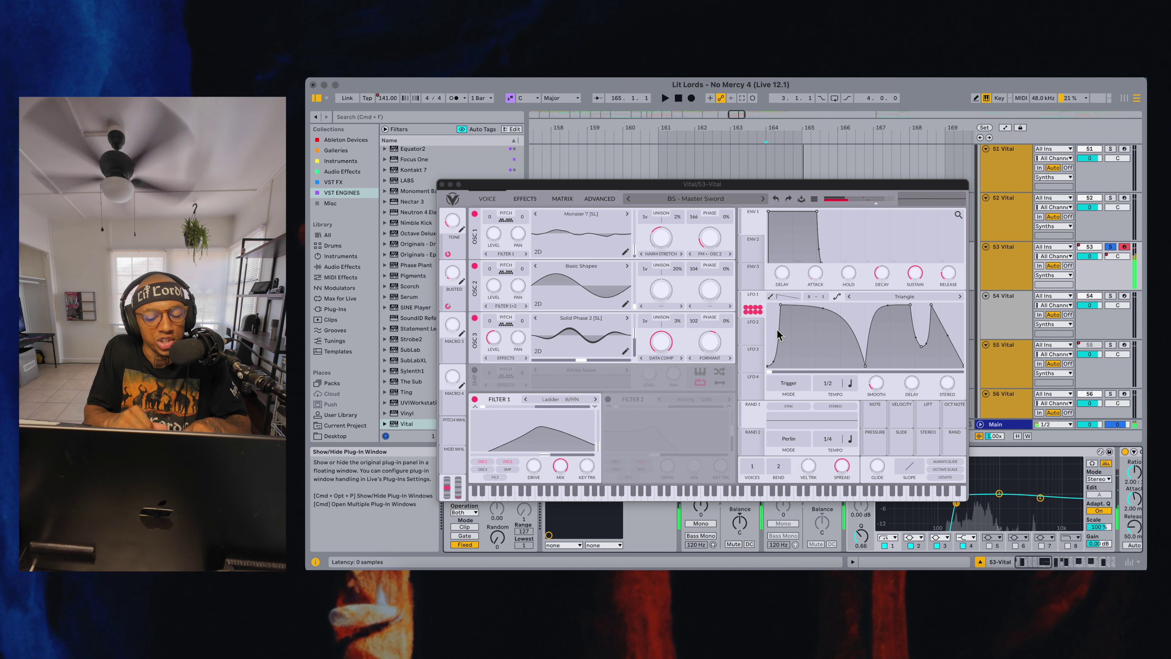
pyautogui.moveTo(827, 385)
pyautogui.mouseDown()
pyautogui.moveTo(823, 332)
pyautogui.moveTo(812, 403)
pyautogui.moveTo(813, 377)
pyautogui.mouseUp()
pyautogui.press('s')
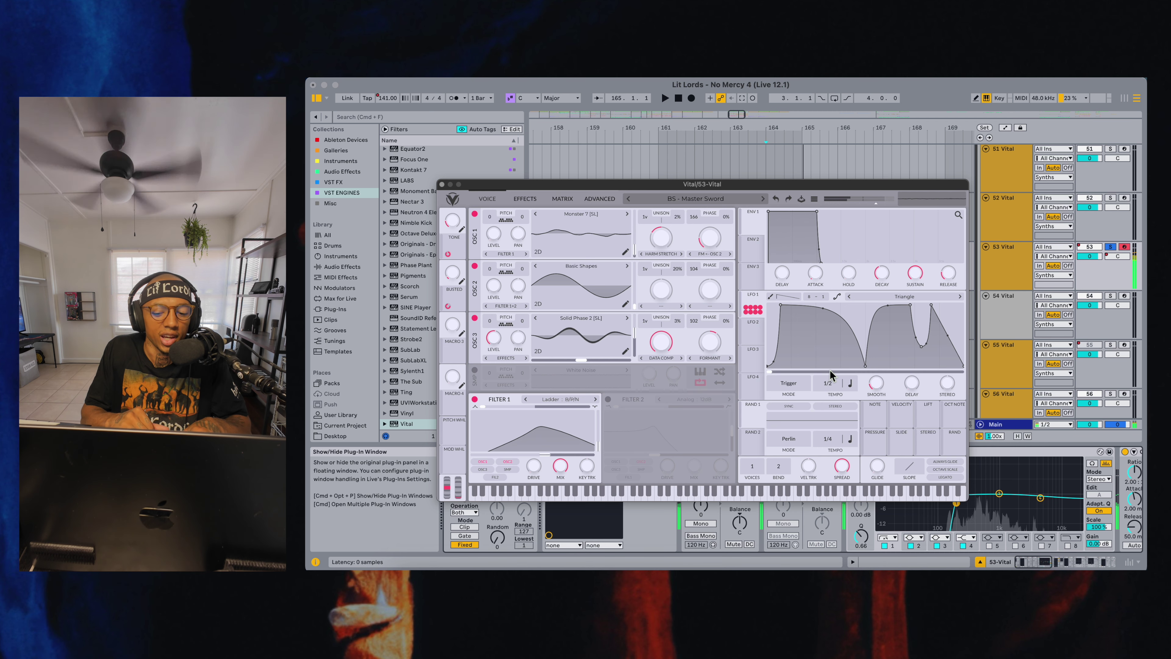
pyautogui.scroll(-1, 829, 387)
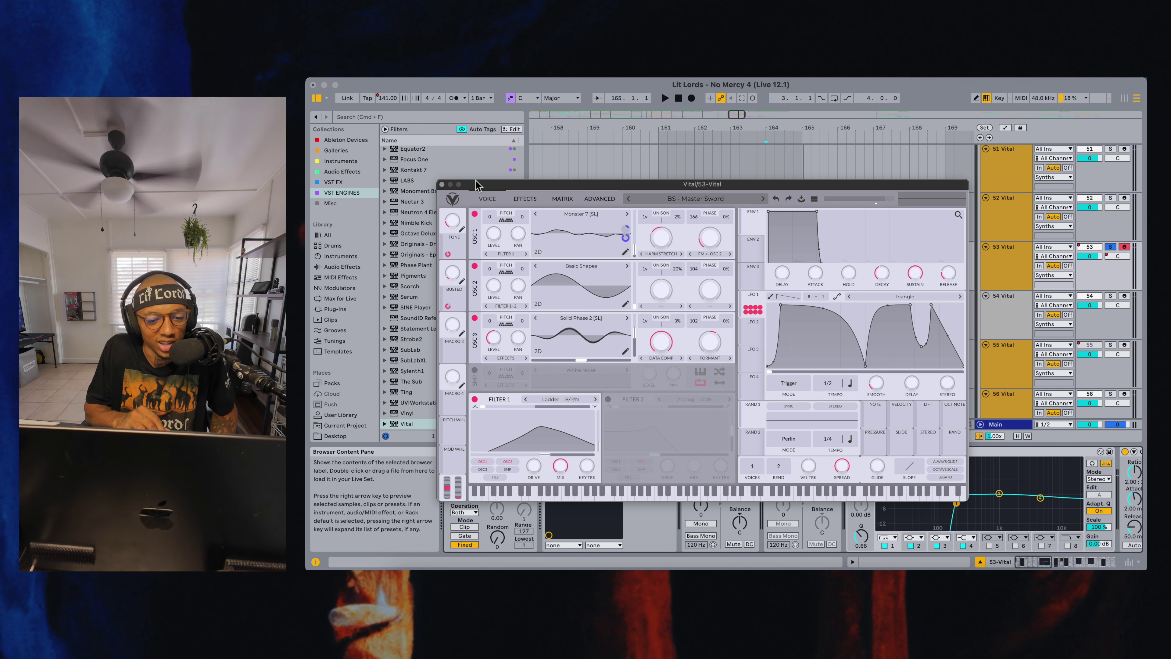
# Review the effects of the Master Sword preset, return to its voice page and close the synth window
pyautogui.click(530, 199)
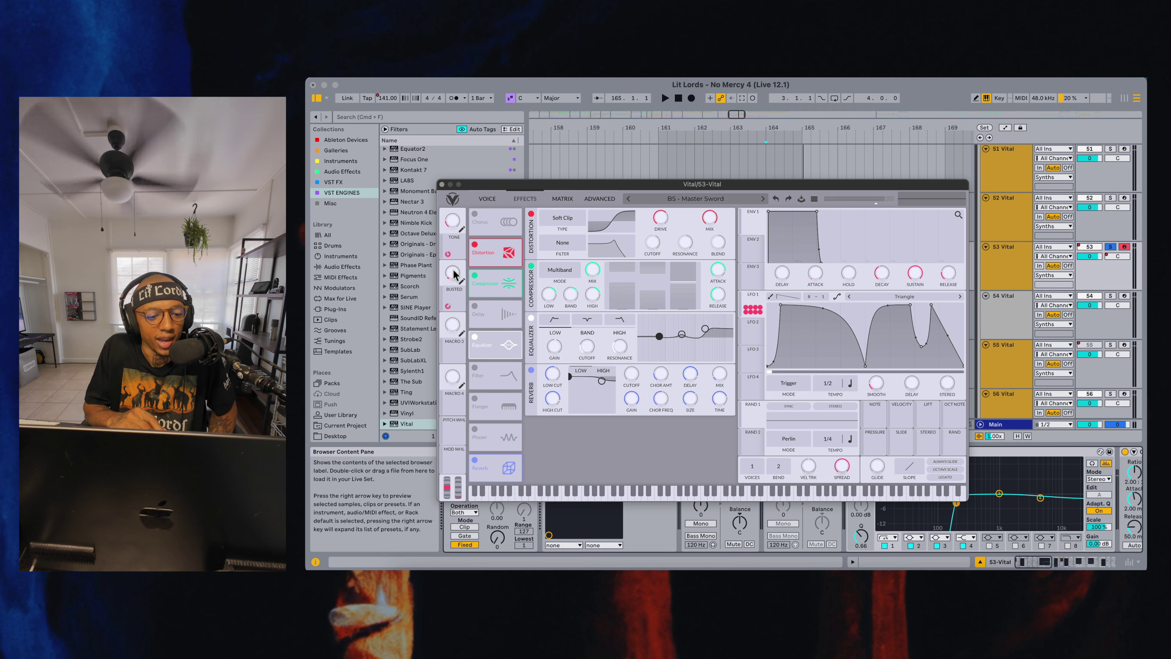
pyautogui.click(485, 206)
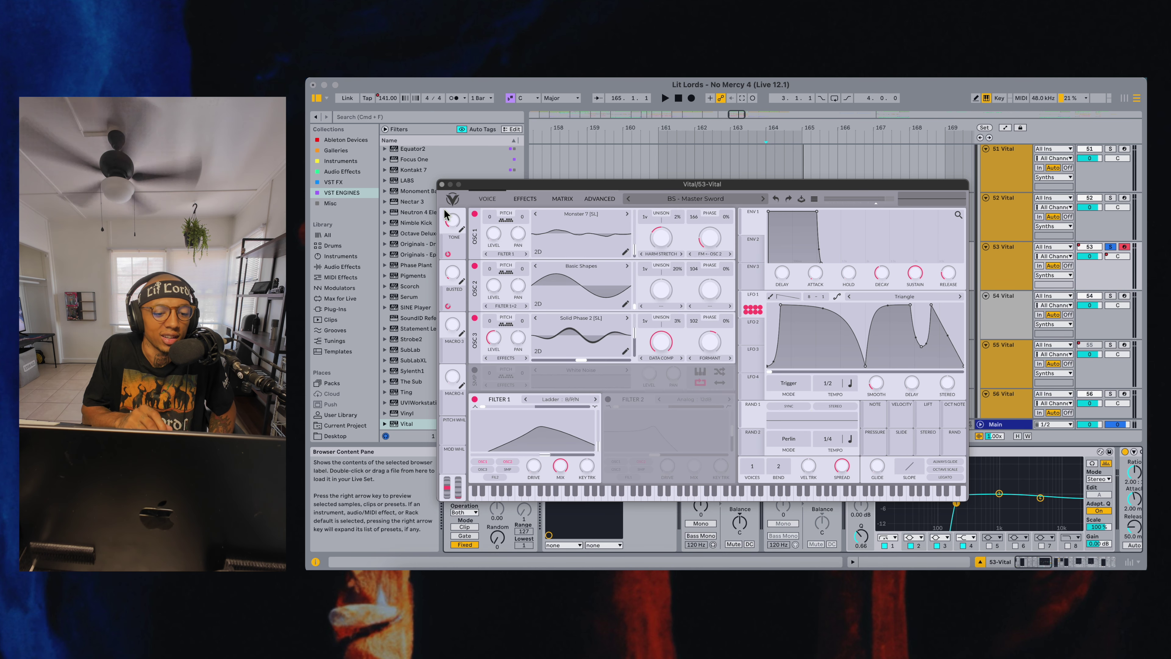
pyautogui.click(442, 184)
# Turn off solo and record arming on 53 Vital and fold all tracks into their groups around bar 161
pyautogui.click(751, 284)
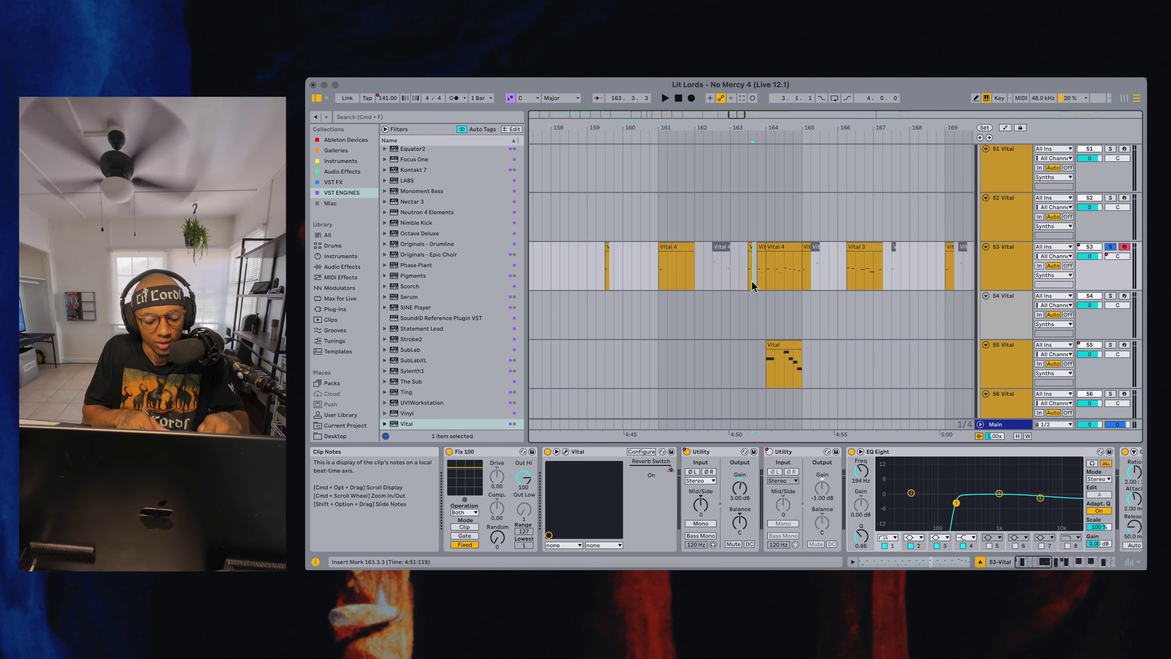
pyautogui.click(1110, 246)
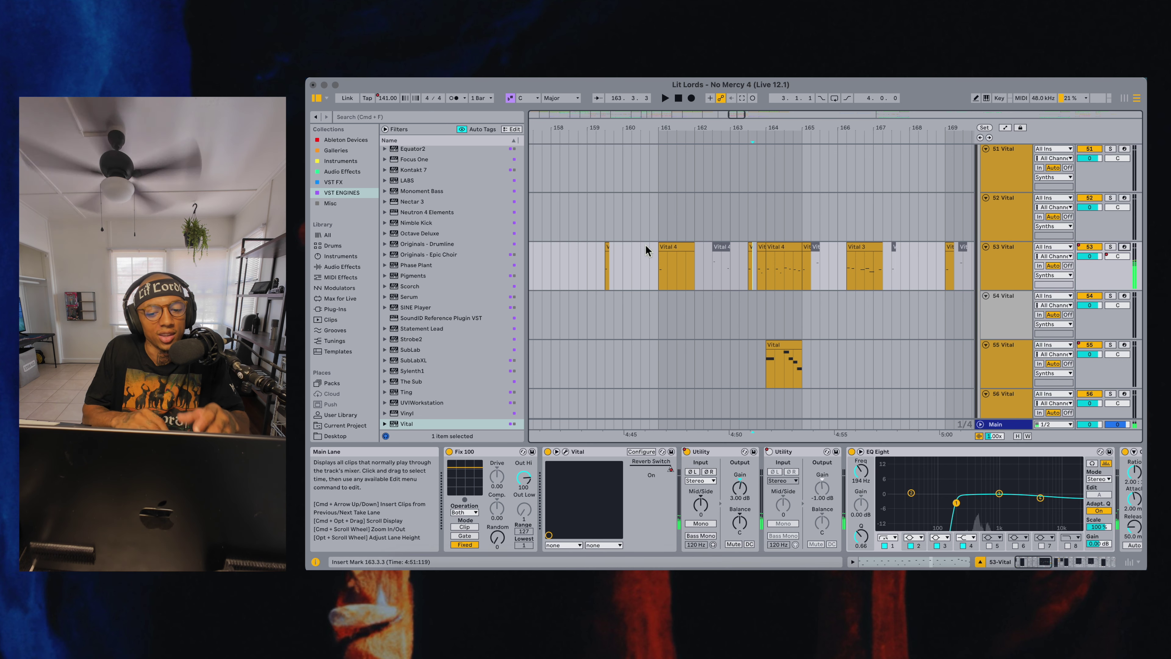
pyautogui.click(659, 267)
pyautogui.hotkey('alt', 'u')
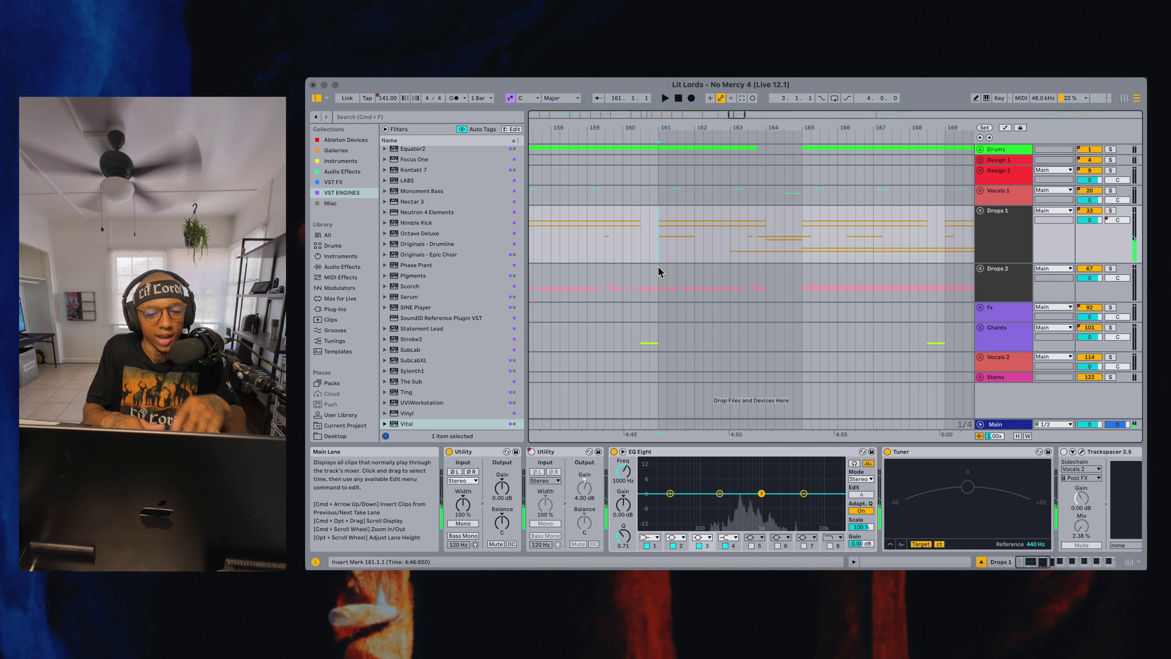
pyautogui.moveTo(656, 130); pyautogui.dragTo(655, 93)
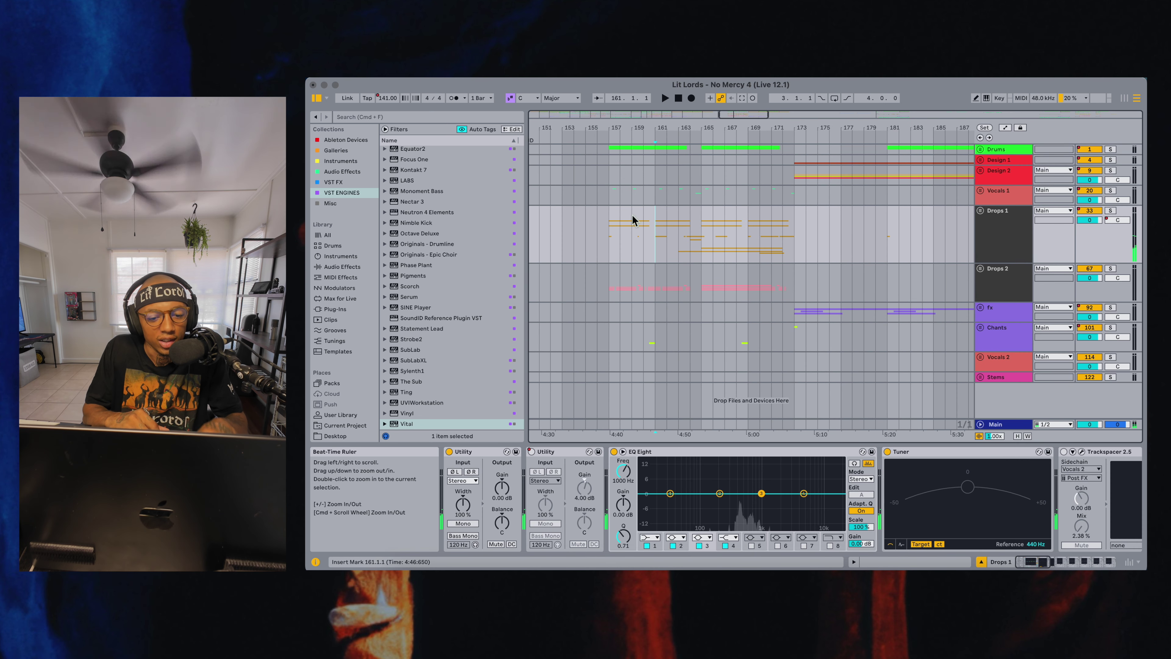
# Solo the Drops 2 group, play it from bar 157 and unfold the track groups
pyautogui.click(607, 294)
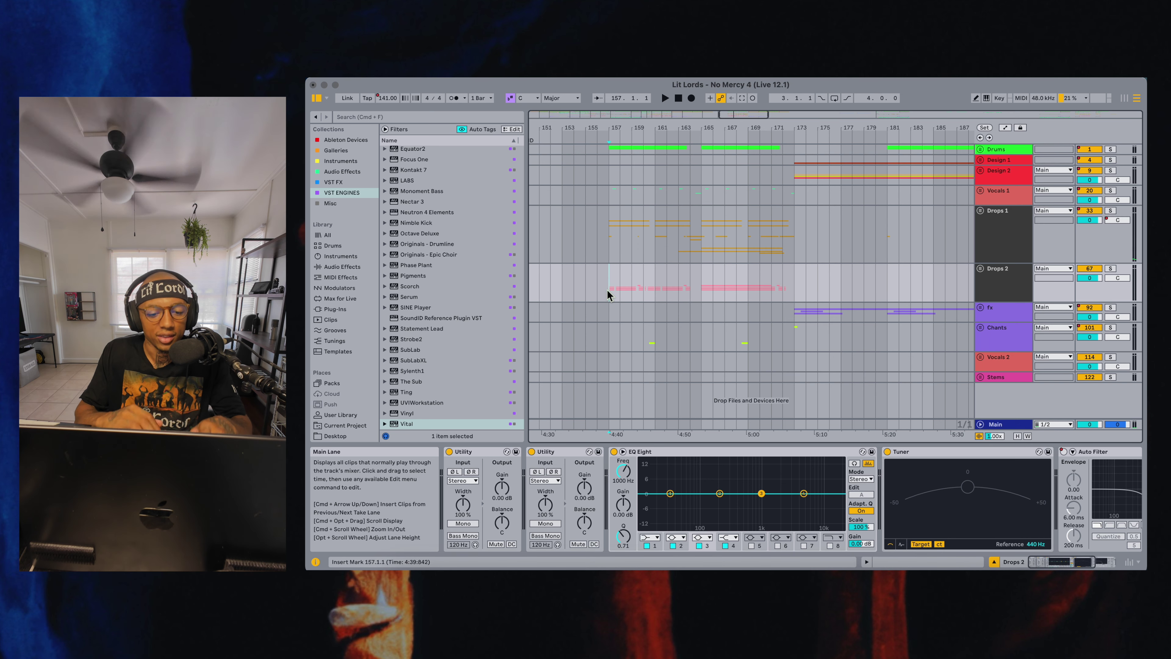
pyautogui.press('space')
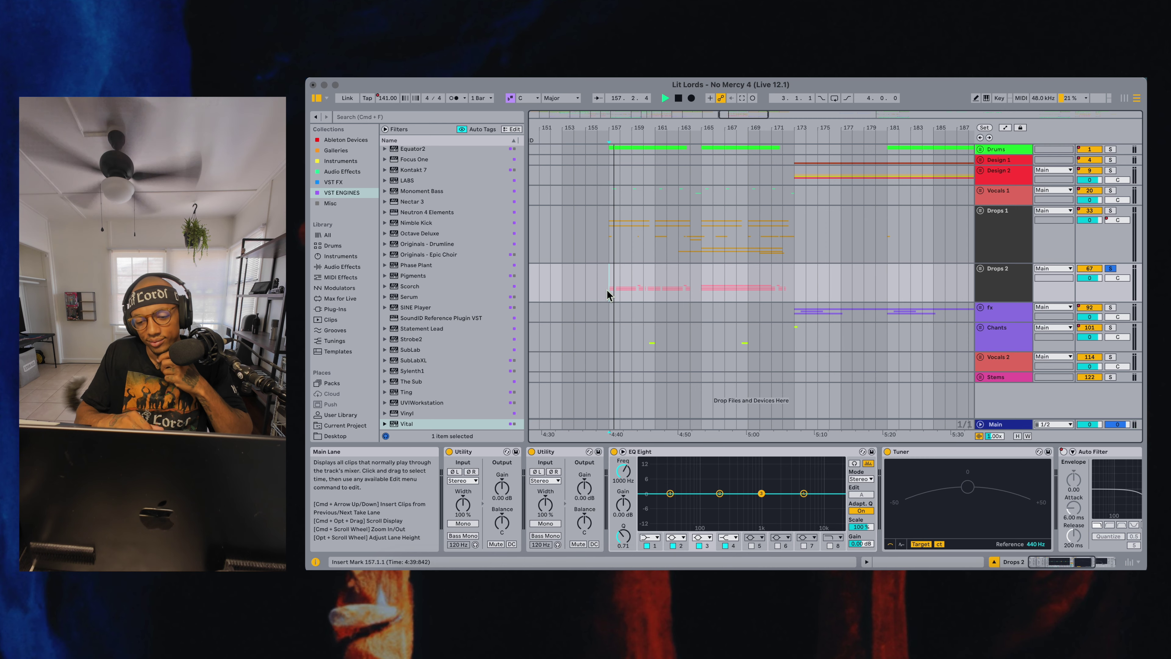
pyautogui.hotkey('alt', 'u')
pyautogui.scroll(-8, 606, 290)
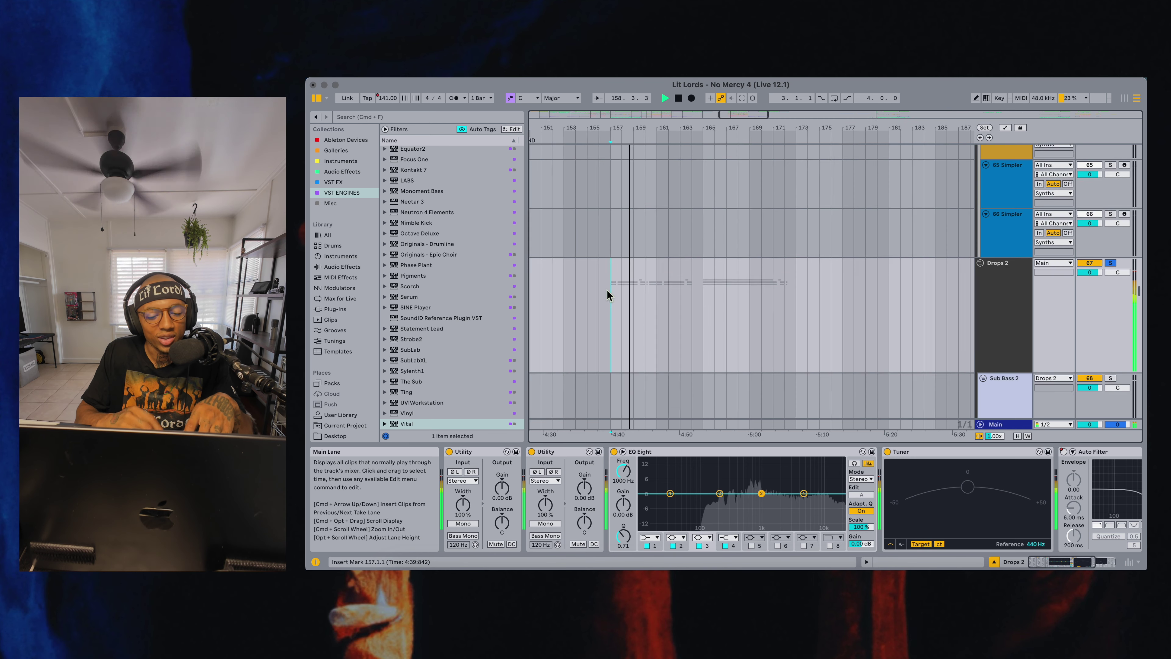
pyautogui.scroll(20, 607, 290)
pyautogui.press('space')
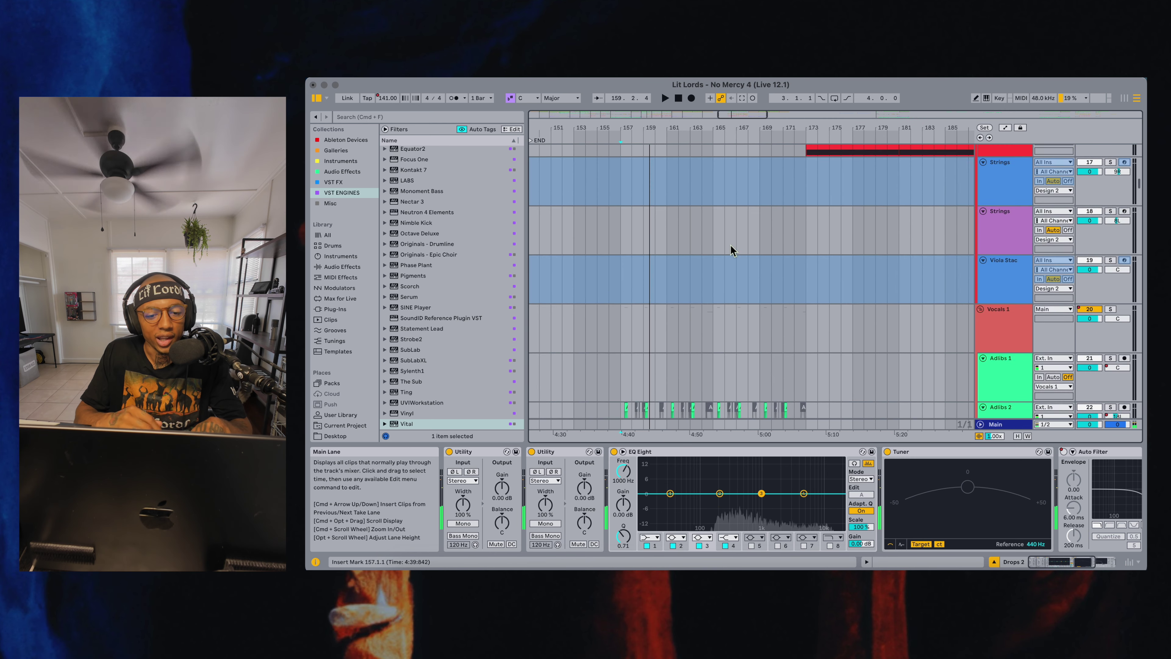
# Solo the Drums group and play the drop from bar 157 while going down to the Screeches tracks
pyautogui.click(1111, 152)
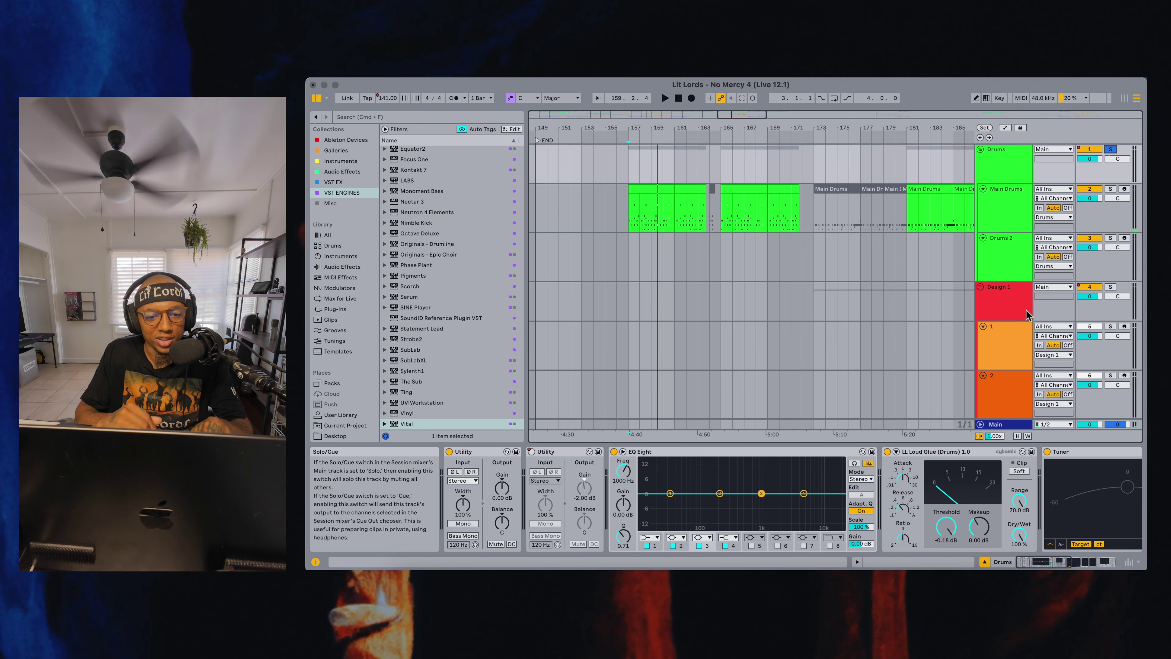
pyautogui.scroll(-5, 1026, 310)
pyautogui.scroll(-10, 1026, 310)
pyautogui.press('space')
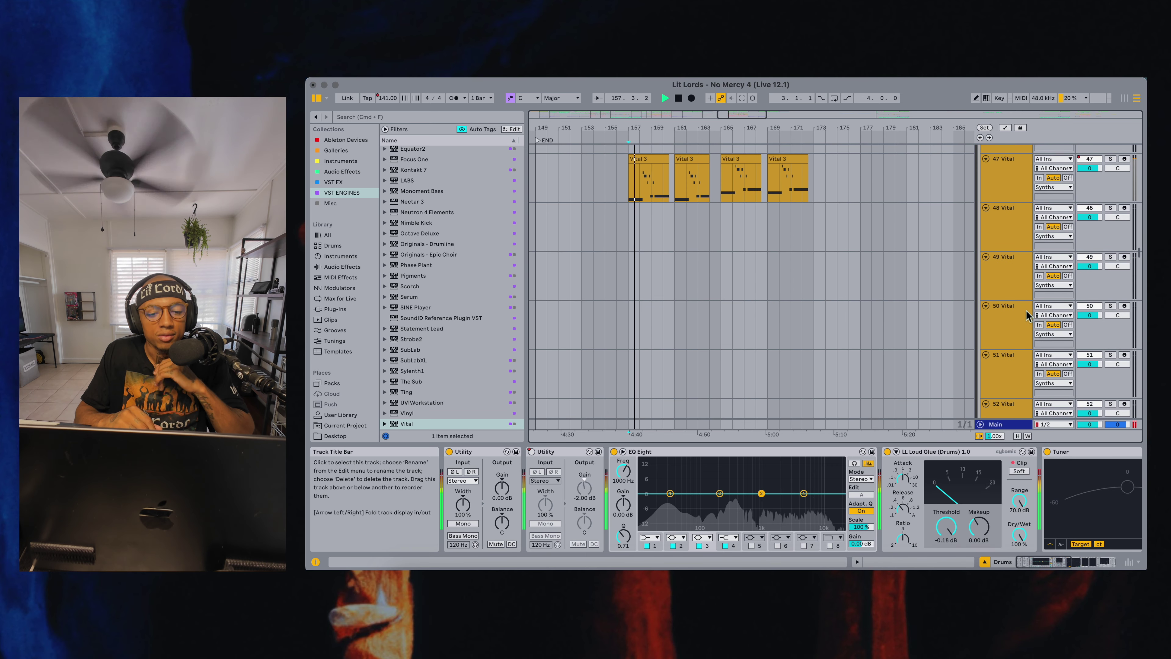
pyautogui.scroll(-12, 1026, 310)
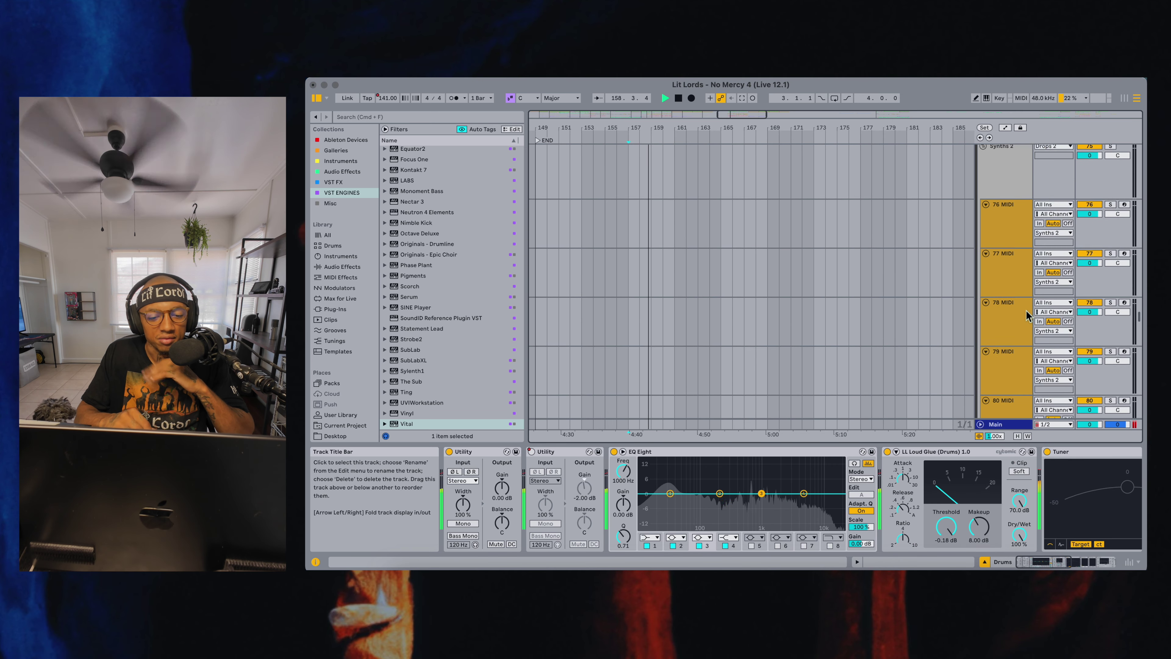
pyautogui.scroll(-5, 1026, 311)
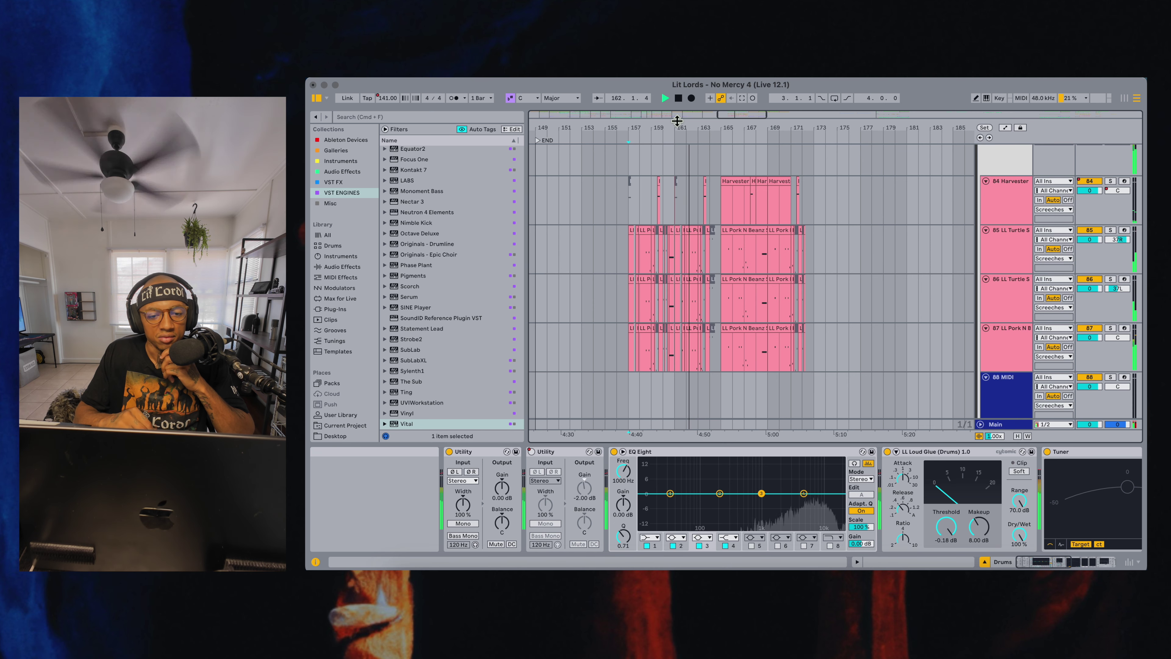
# Play the screech clips from 157.3.3 on the 85 LL Turtle Screech Rack track
pyautogui.moveTo(676, 129); pyautogui.dragTo(673, 194)
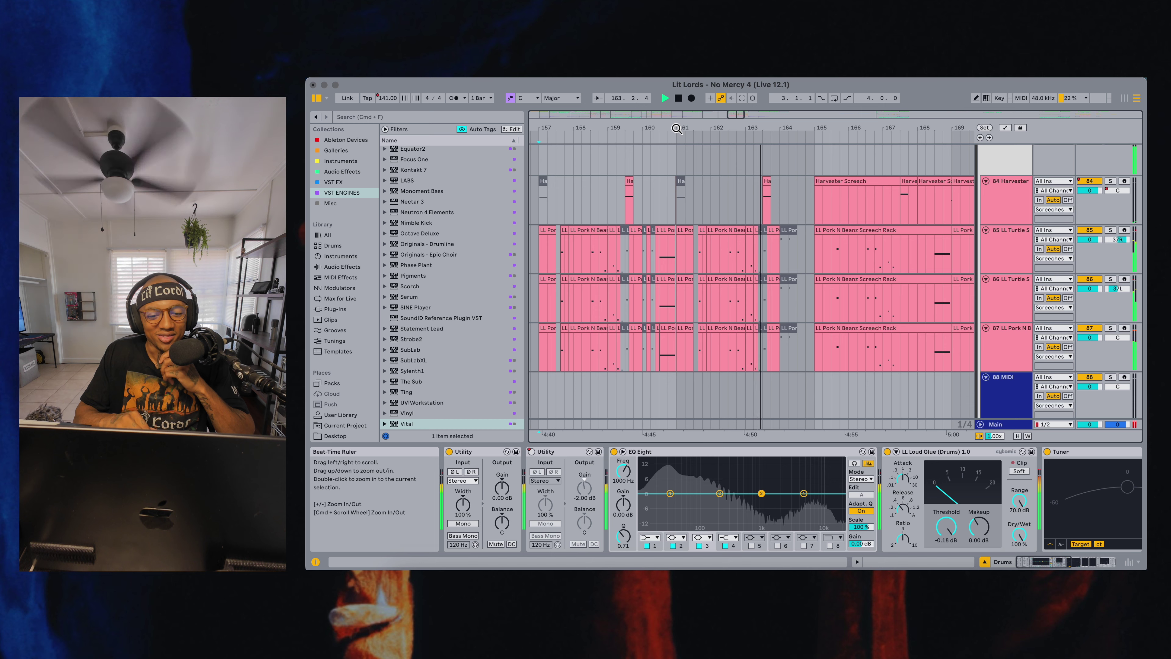
pyautogui.click(559, 255)
pyautogui.press('space')
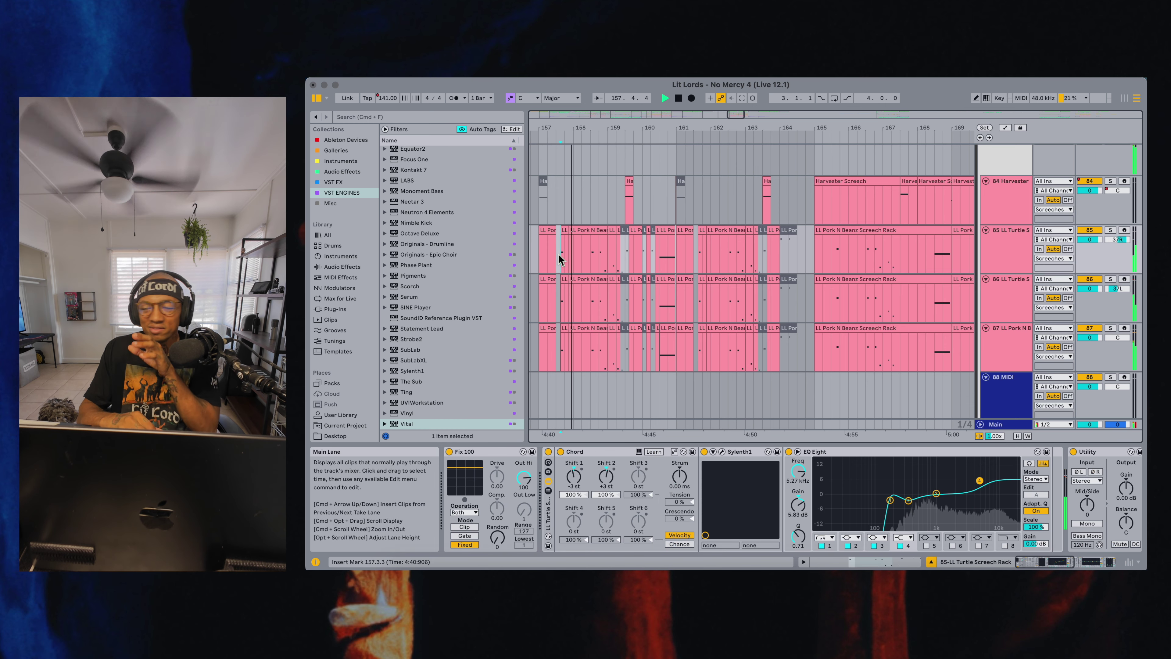
pyautogui.press('space')
# Inspect the effect chains of the 85 LL Turtle Screech Rack track and the Screeches group
pyautogui.scroll(-5, 794, 546)
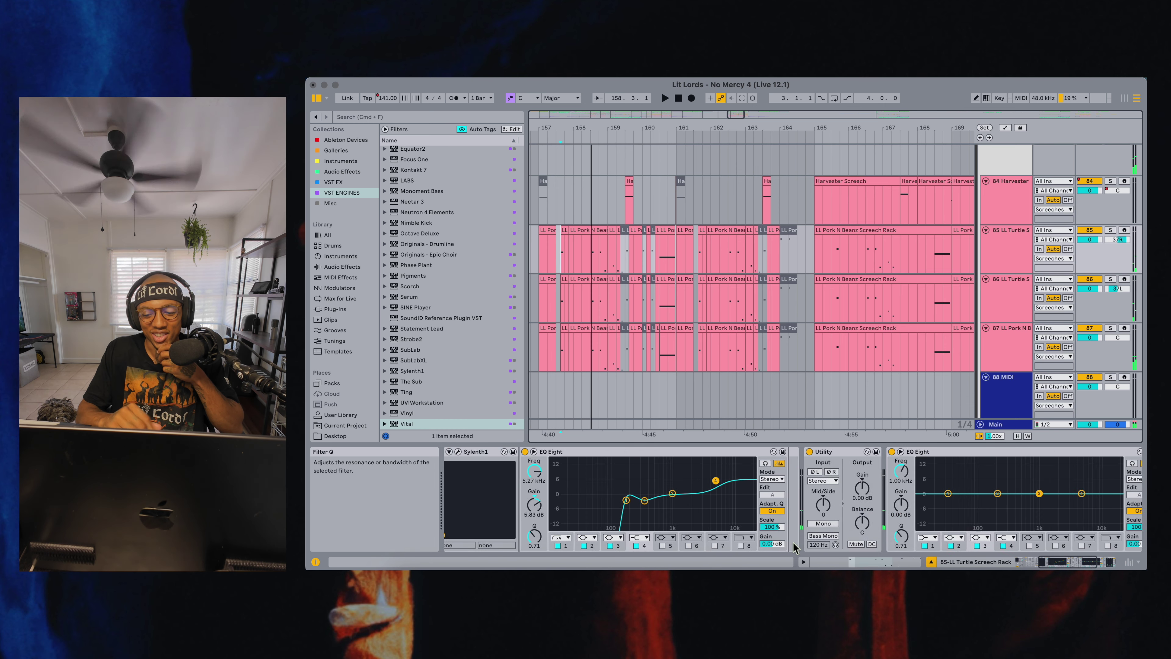
pyautogui.scroll(2, 1012, 187)
pyautogui.click(1012, 187)
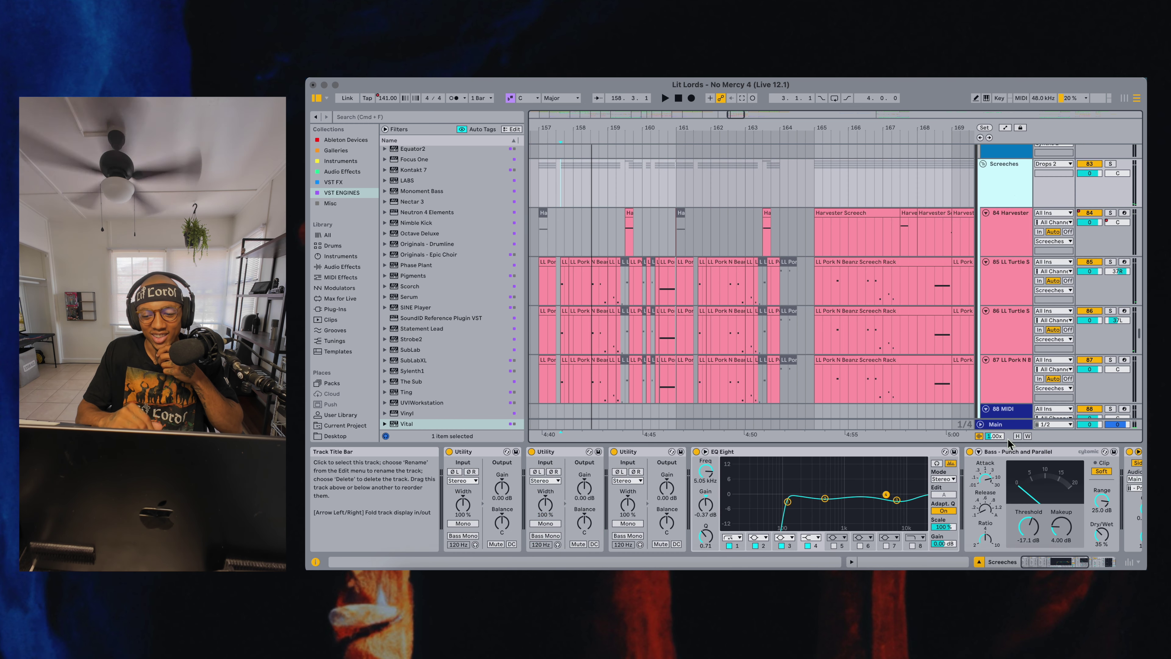
pyautogui.scroll(-3, 1012, 465)
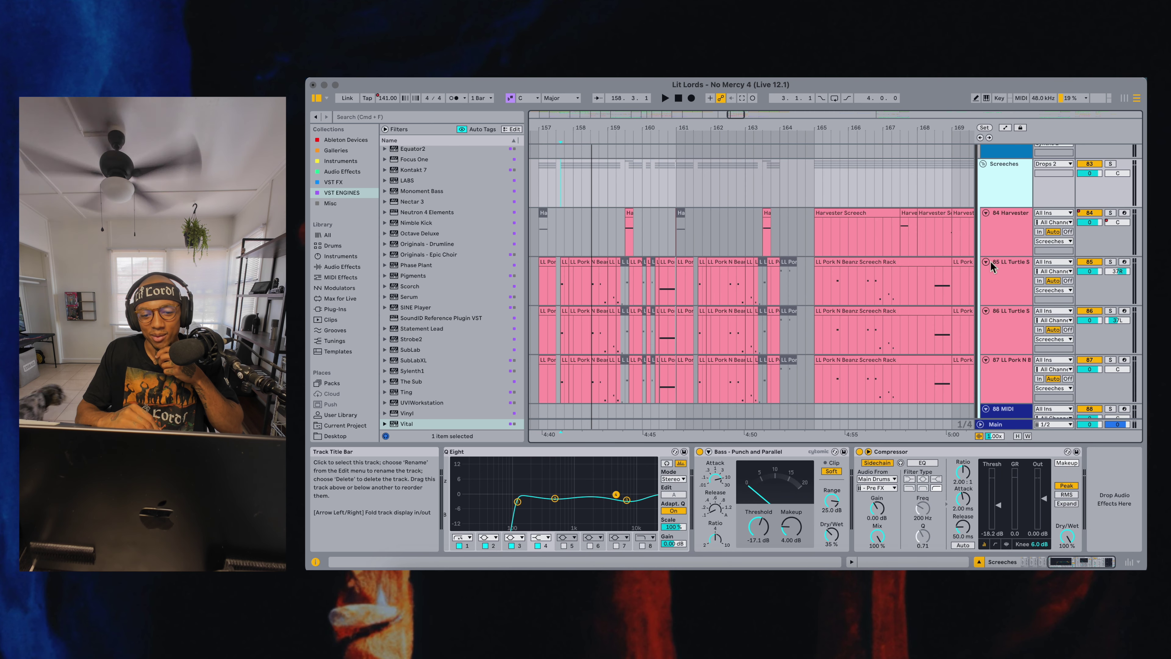
# Select the 85 LL Turtle Screech Rack track and replay the screech section
pyautogui.click(991, 272)
pyautogui.press('space')
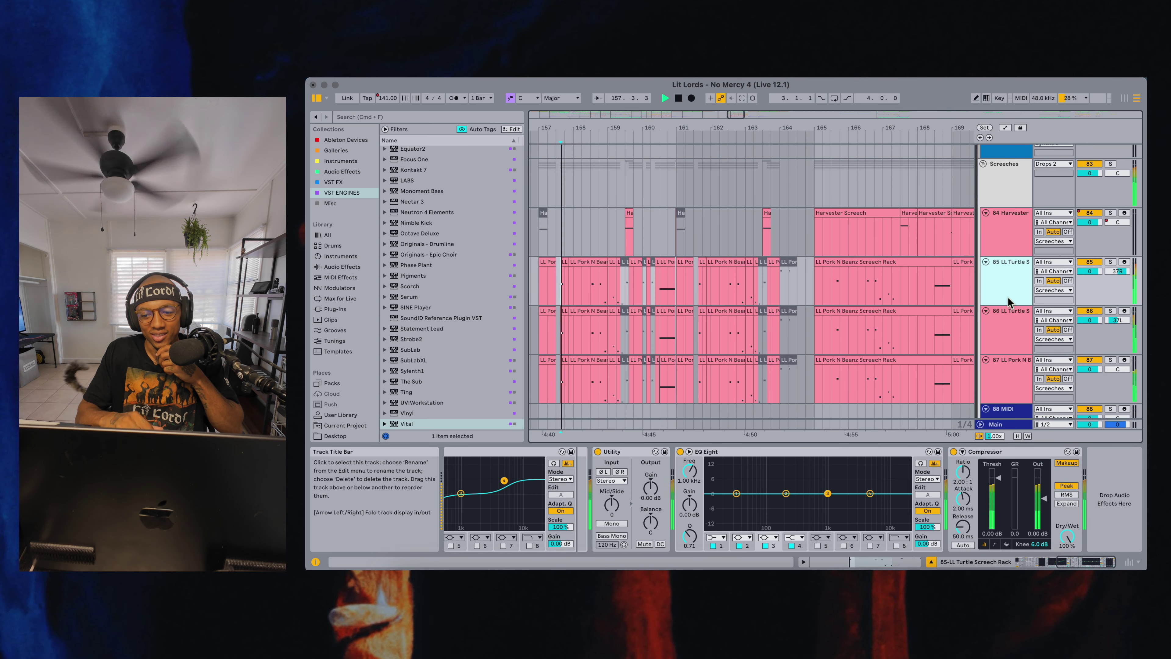
pyautogui.scroll(5, 1007, 298)
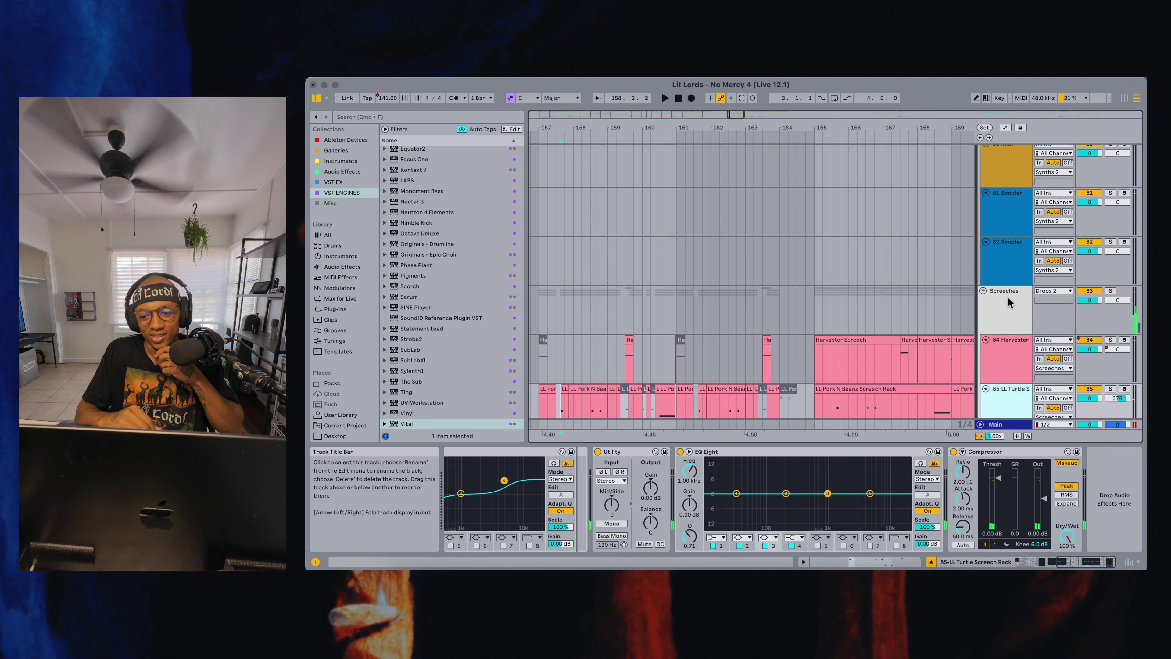
# Inspect the Screeches group's effects and the Sylenth1 preset on the 85 LL Turtle Screech Rack track
pyautogui.click(1007, 299)
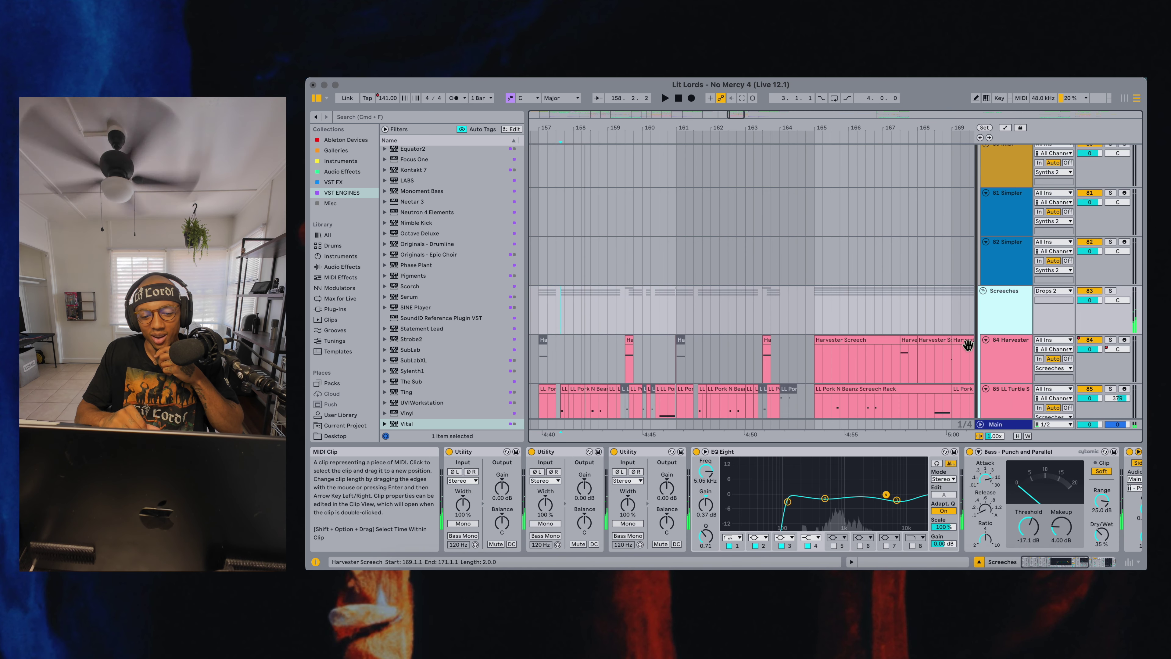
pyautogui.scroll(-2, 978, 344)
pyautogui.click(1003, 315)
pyautogui.click(1001, 349)
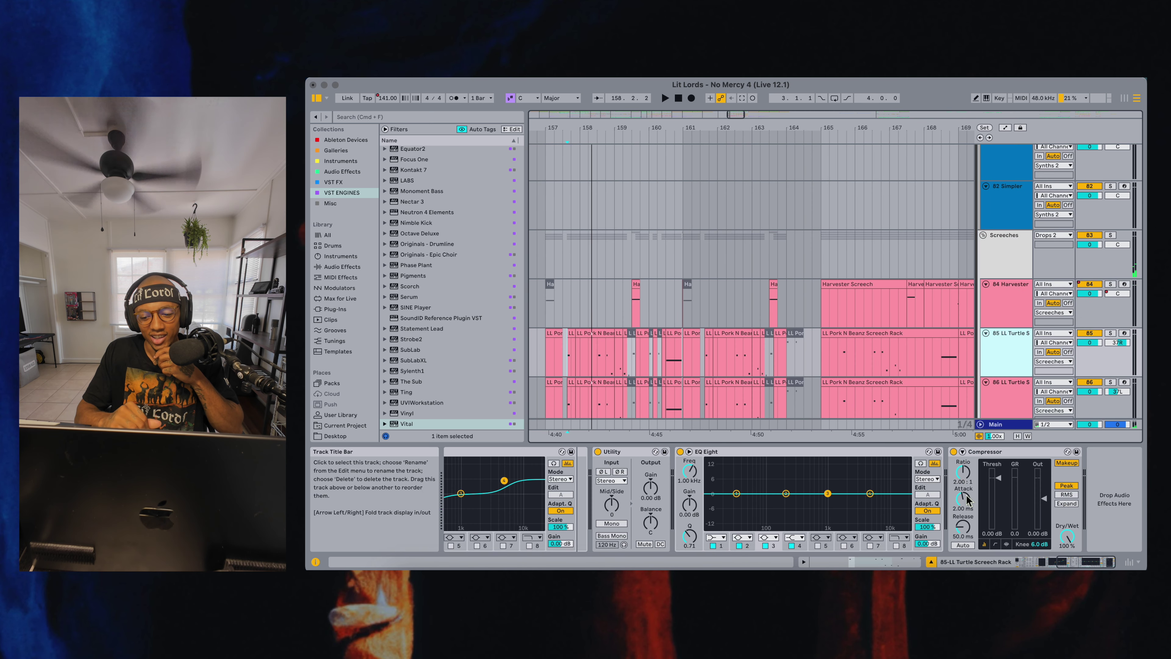
pyautogui.hscroll(-3, 968, 499)
pyautogui.hscroll(-1, 962, 504)
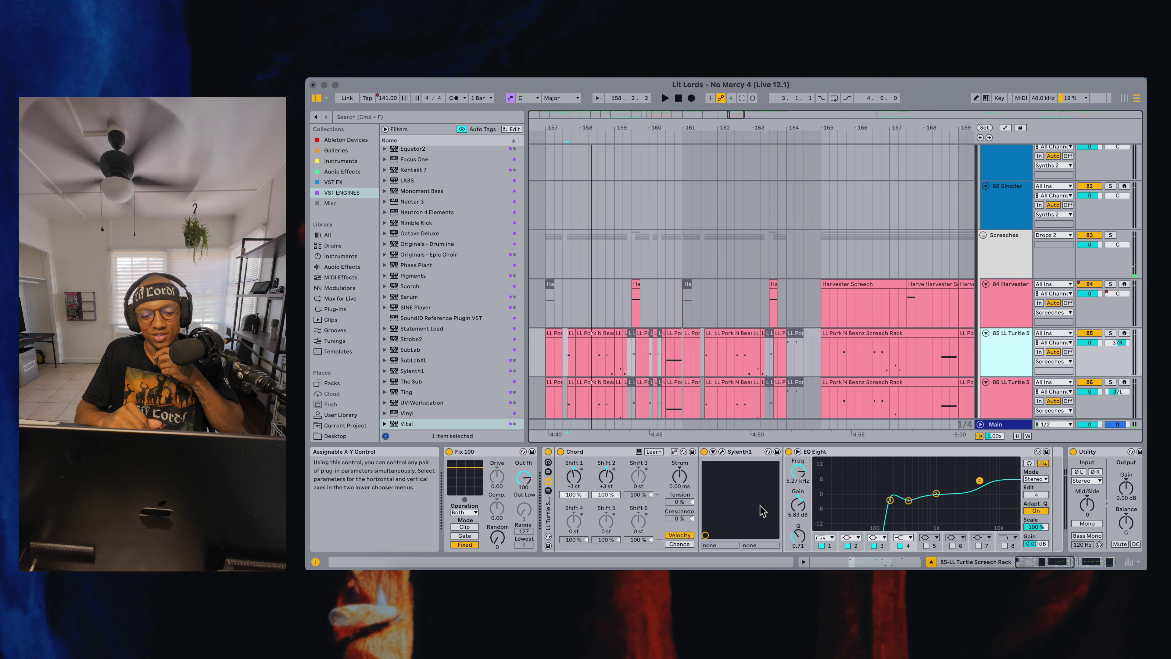
pyautogui.click(722, 452)
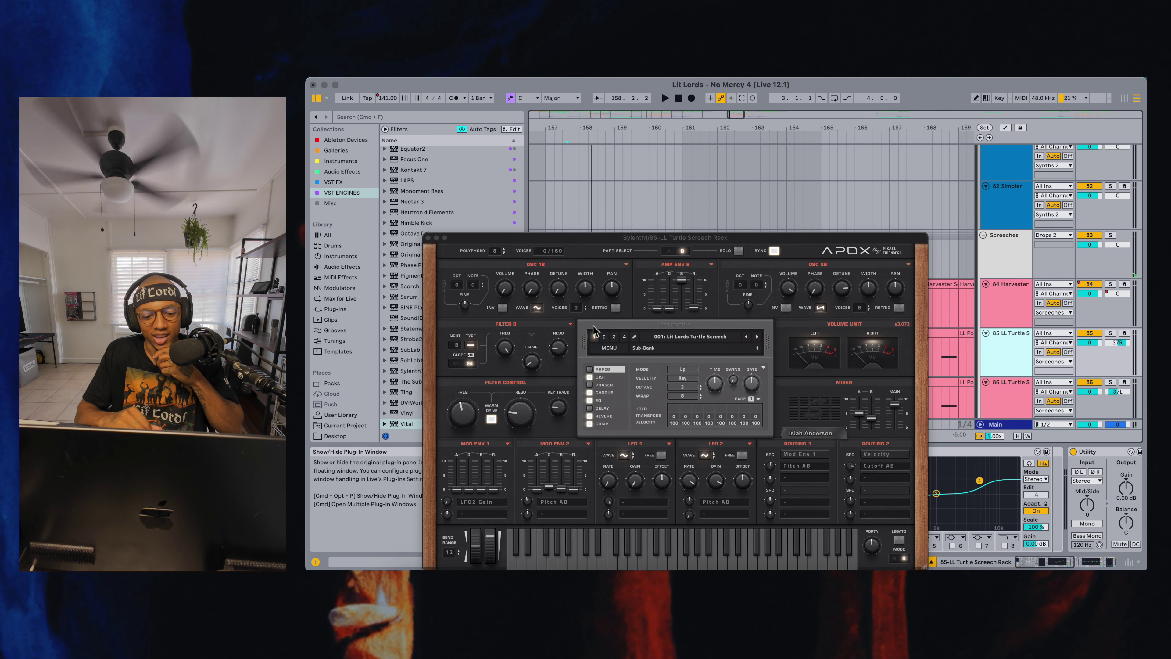
pyautogui.click(428, 239)
# Inspect the effect chain of the 87 LL Pork N Beanz Screech Rack track, including its SuperPlate settings
pyautogui.scroll(-3, 1015, 376)
pyautogui.click(1016, 329)
pyautogui.click(1003, 394)
pyautogui.hscroll(10, 1017, 482)
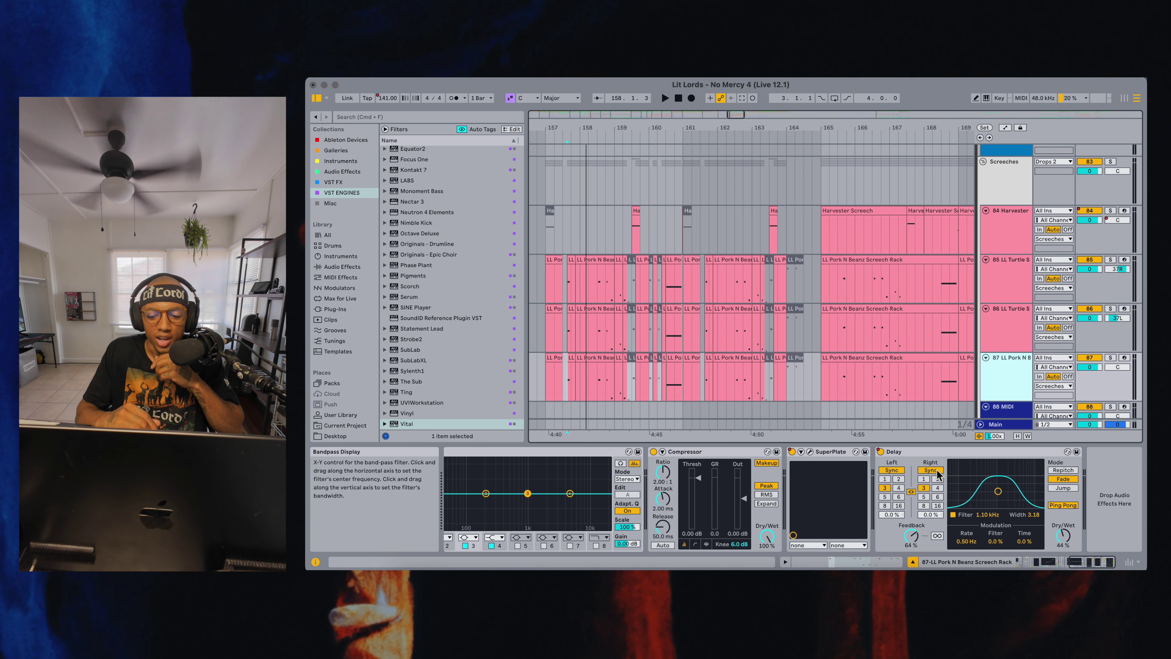
pyautogui.click(810, 451)
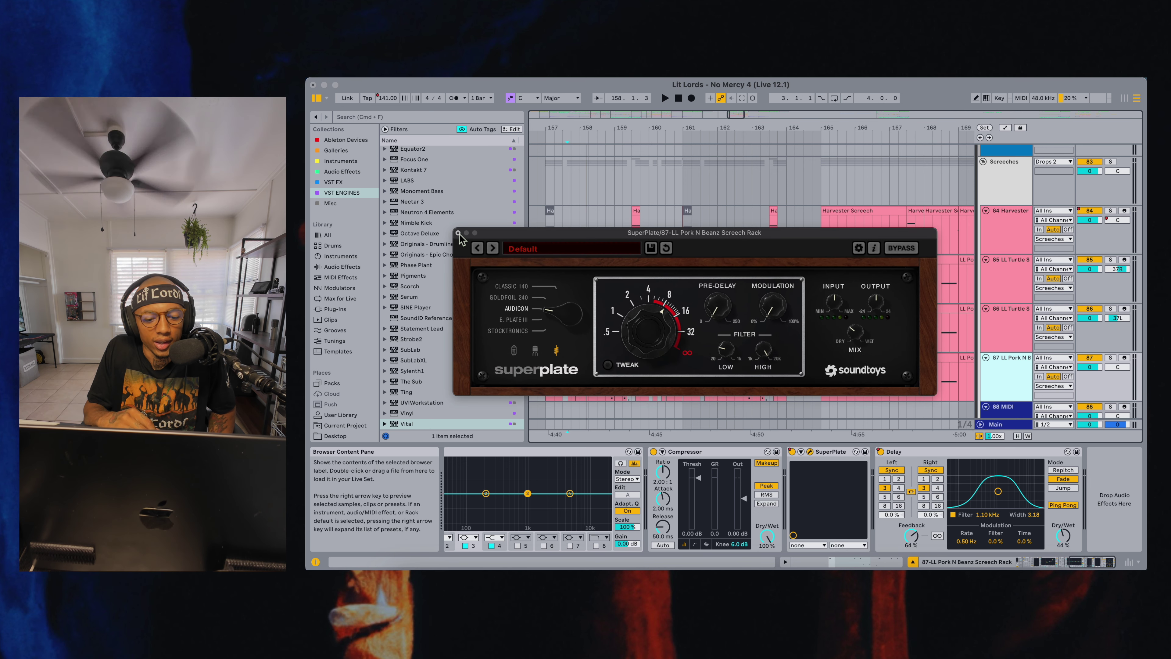
pyautogui.click(458, 232)
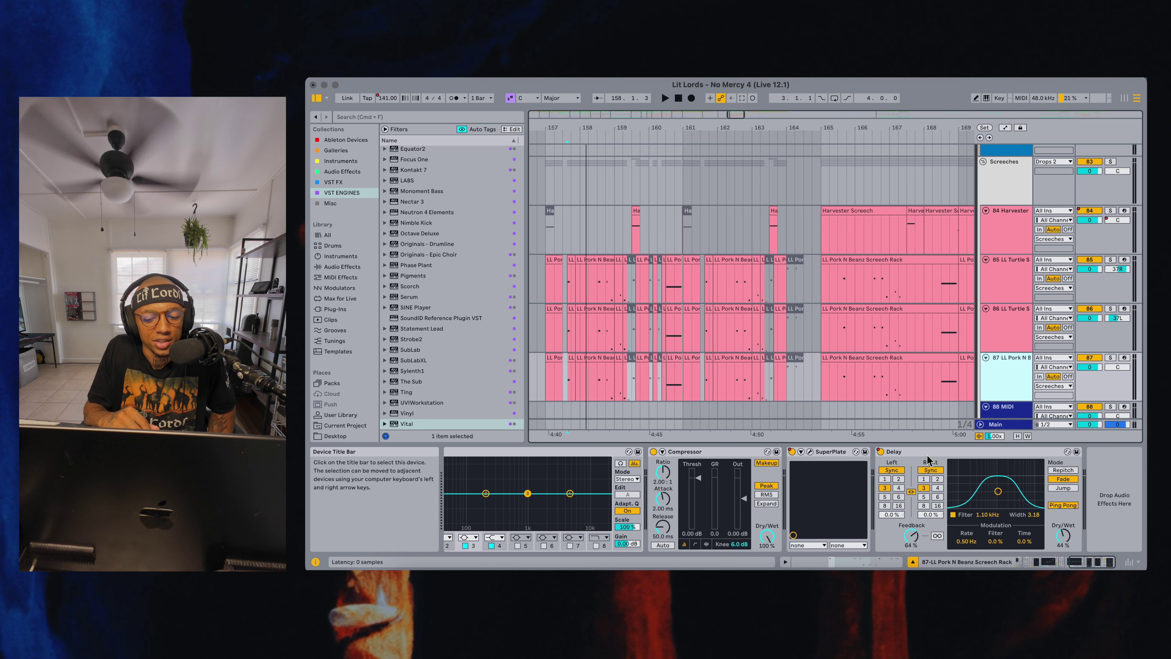
# Play the Pork N Beanz screech with its Chord device bypassed, and switch Chord back on to compare
pyautogui.press('space')
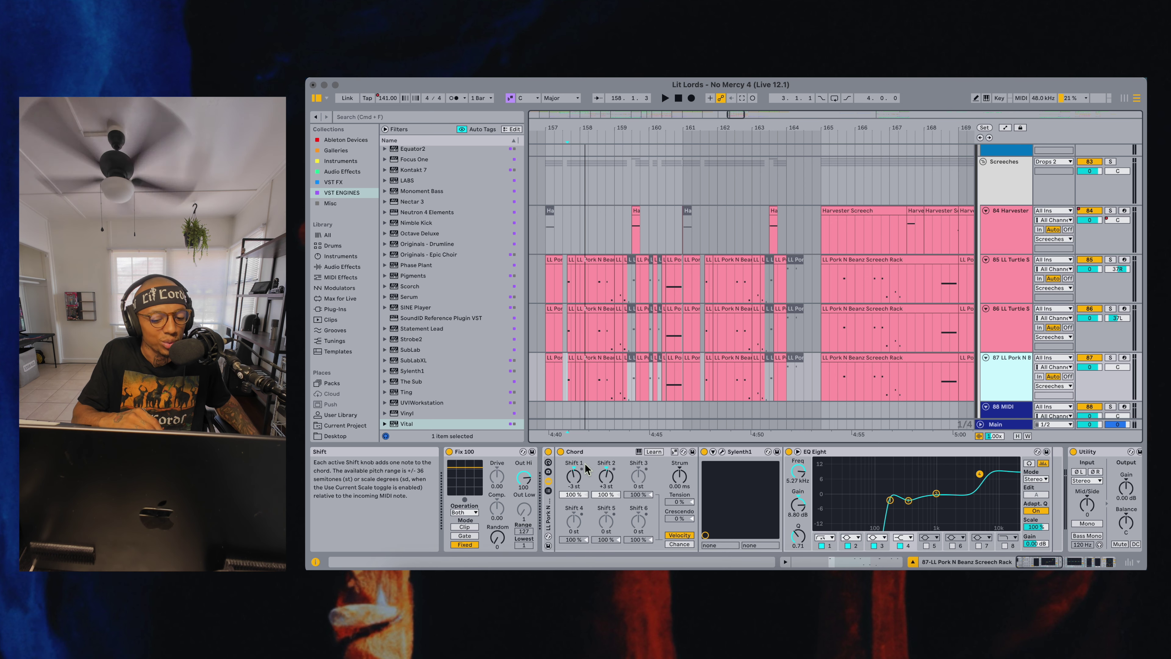
pyautogui.click(561, 451)
pyautogui.press('space')
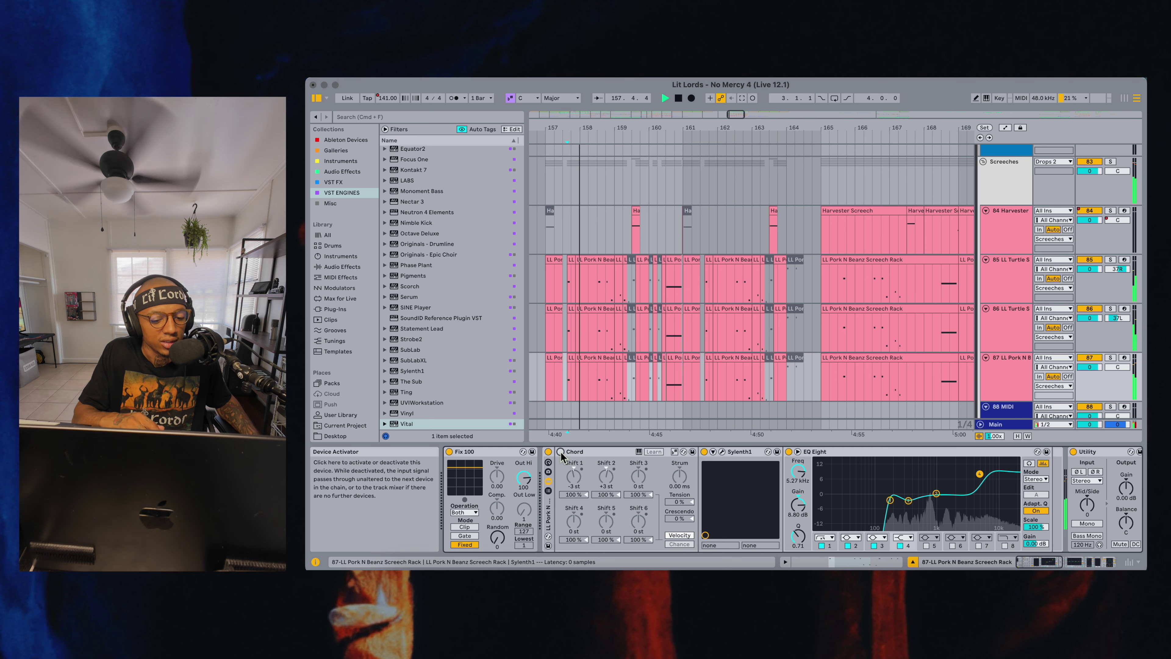
pyautogui.click(561, 451)
pyautogui.press('space')
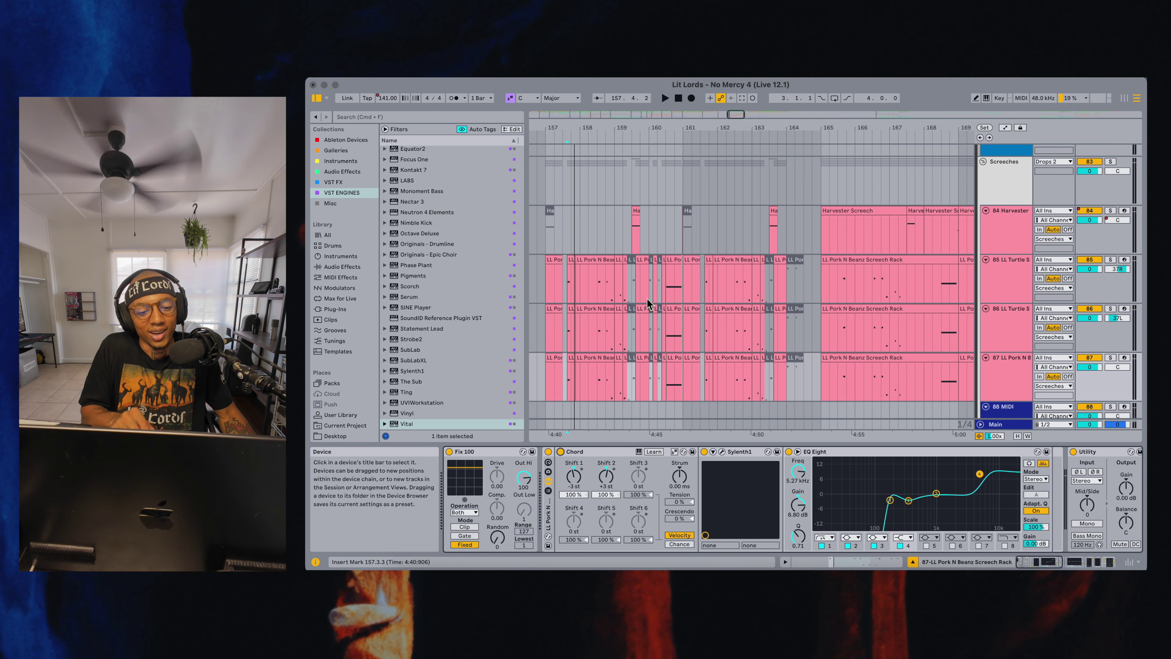
# Solo the Drops 1 group and play it from bar 165, unfolding all tracks to look through its Vital synths
pyautogui.press('alt+super+u')
pyautogui.moveTo(677, 133); pyautogui.dragTo(676, 114)
pyautogui.click(737, 237)
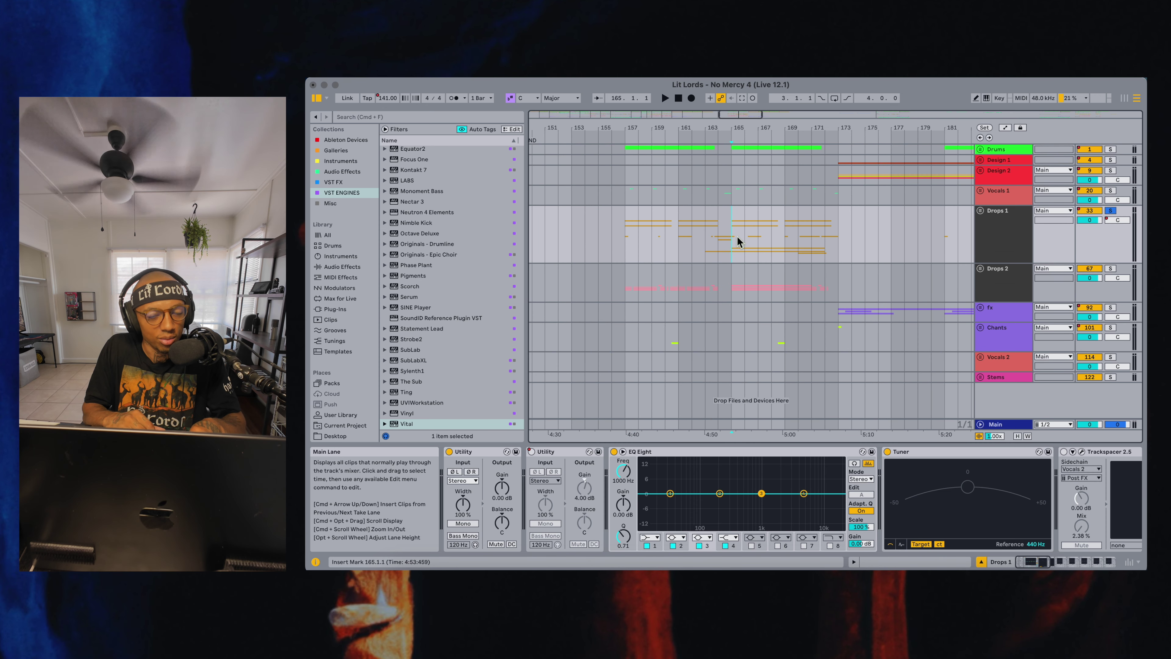
pyautogui.press('space')
pyautogui.hotkey('alt', 'u')
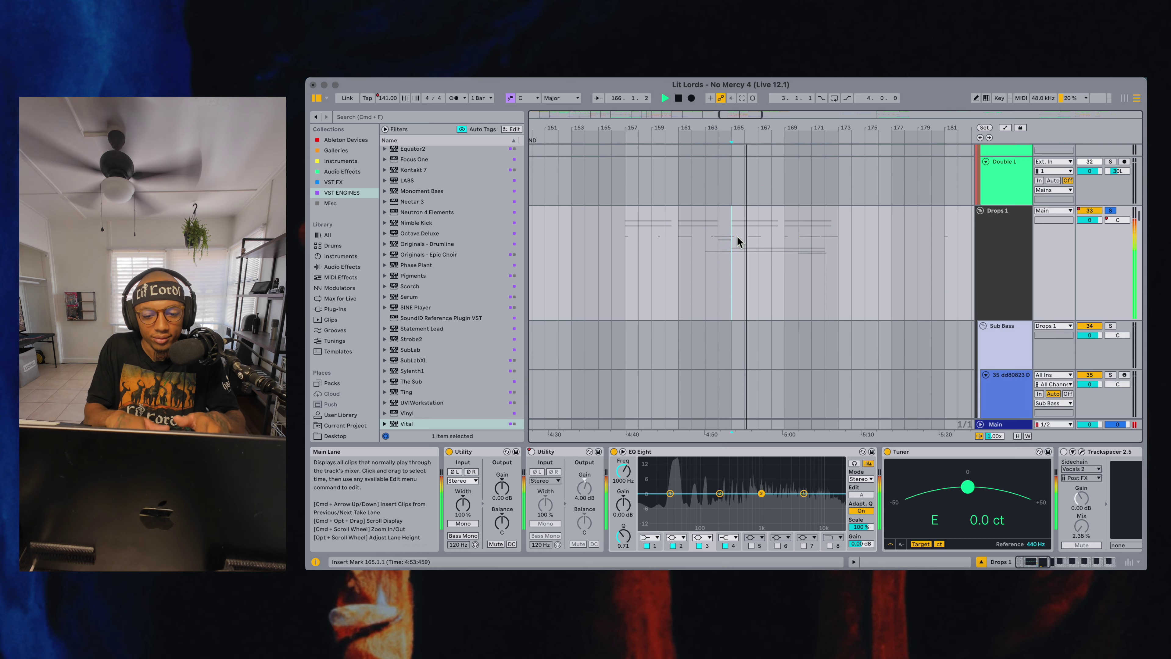
pyautogui.scroll(-12, 737, 237)
pyautogui.scroll(-5, 737, 239)
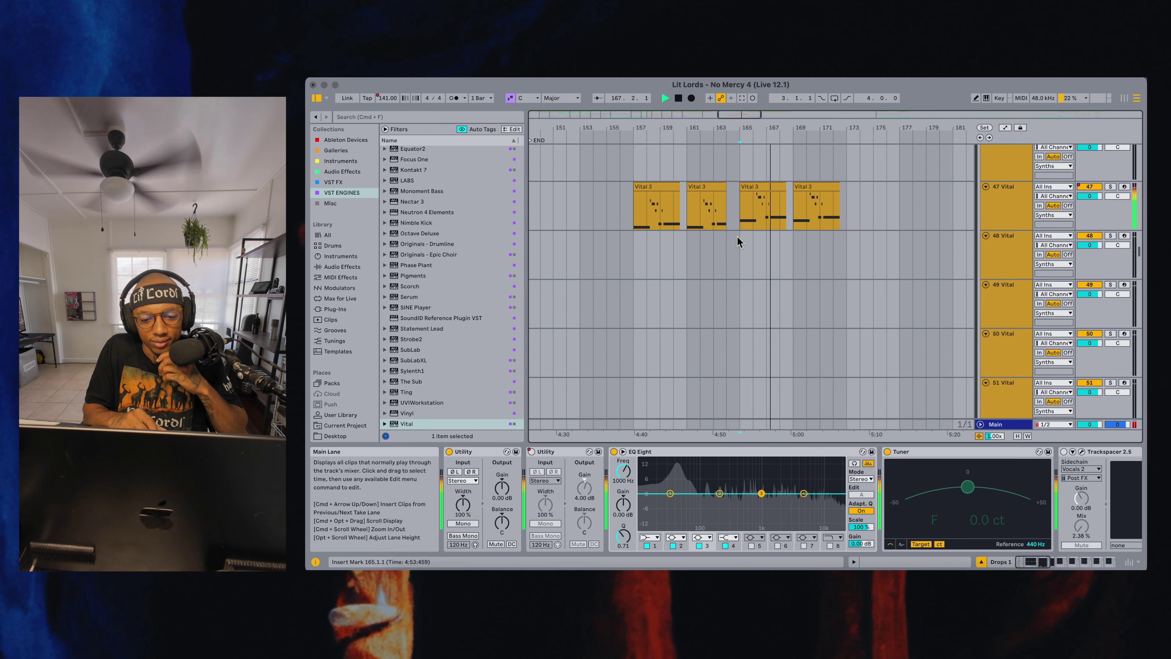
pyautogui.press('space')
pyautogui.scroll(-10, 737, 240)
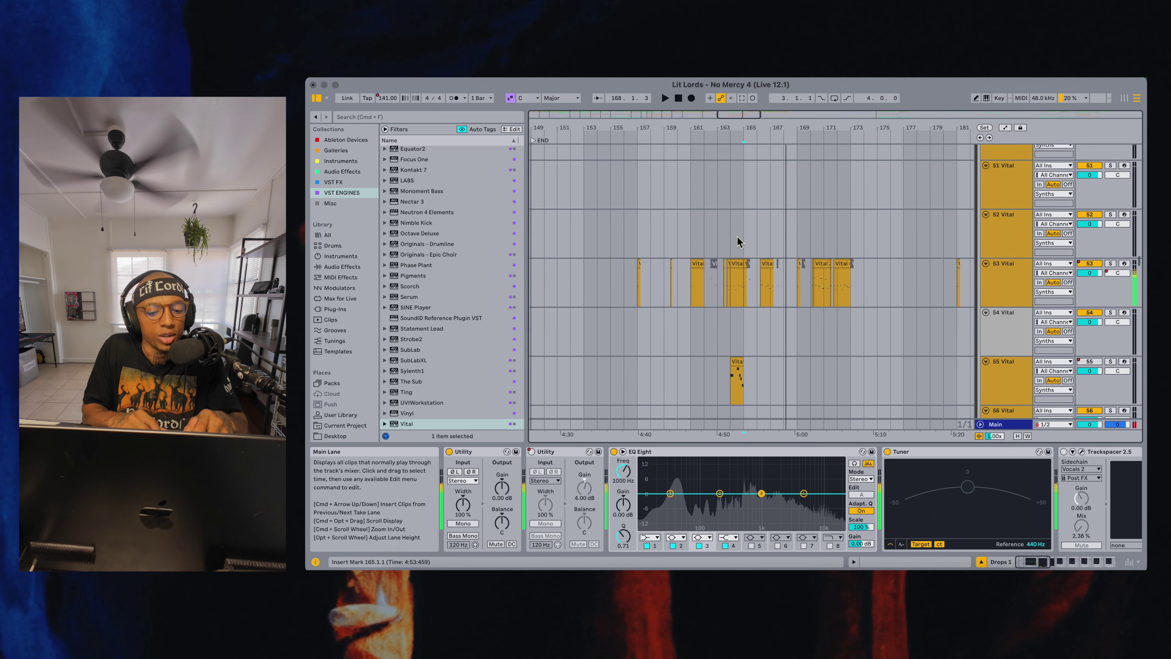
# Play the 62 SINE Player track from bar 163, both within the mix and soloed
pyautogui.click(731, 297)
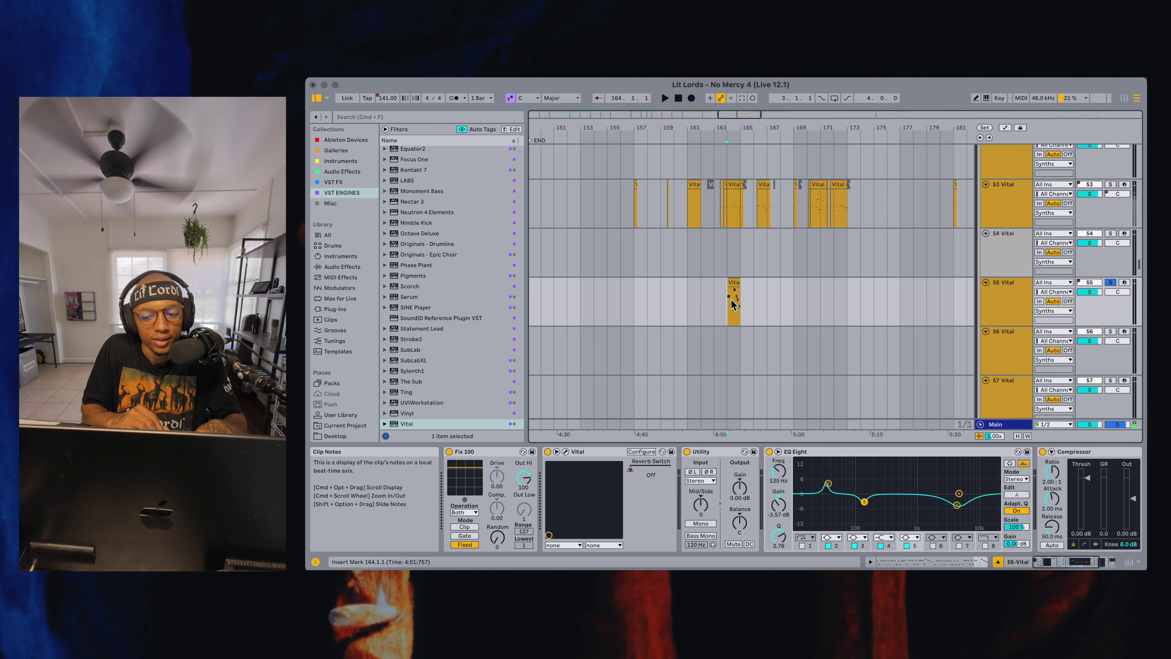
pyautogui.scroll(-6, 731, 299)
pyautogui.click(716, 322)
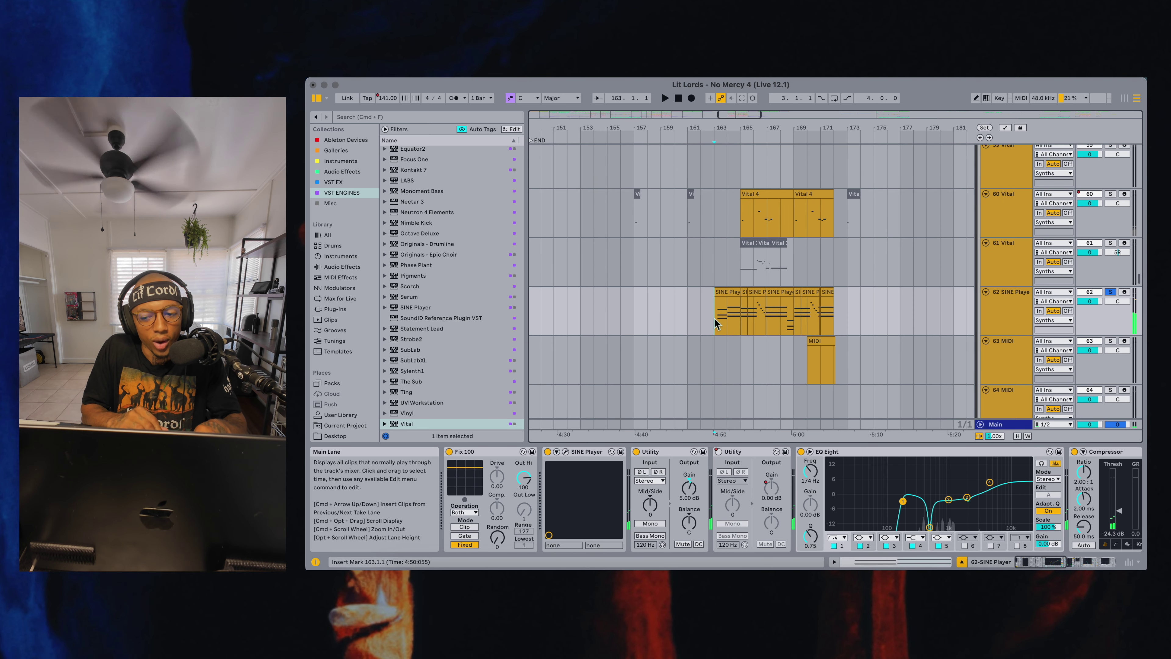
pyautogui.press('space')
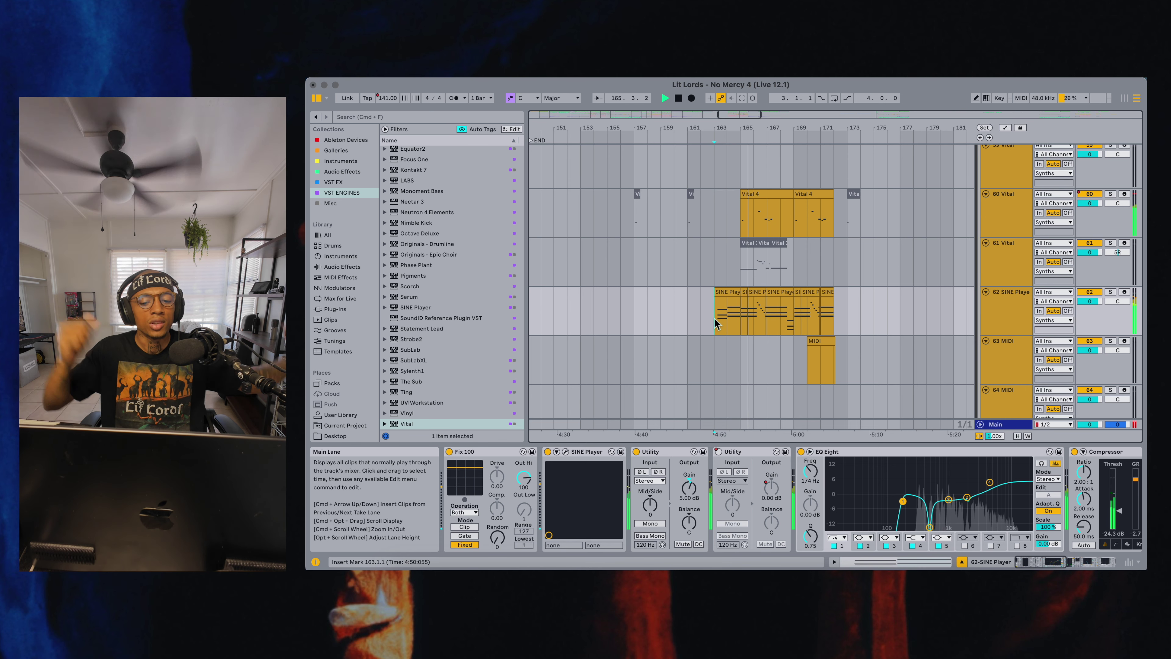
pyautogui.press('space')
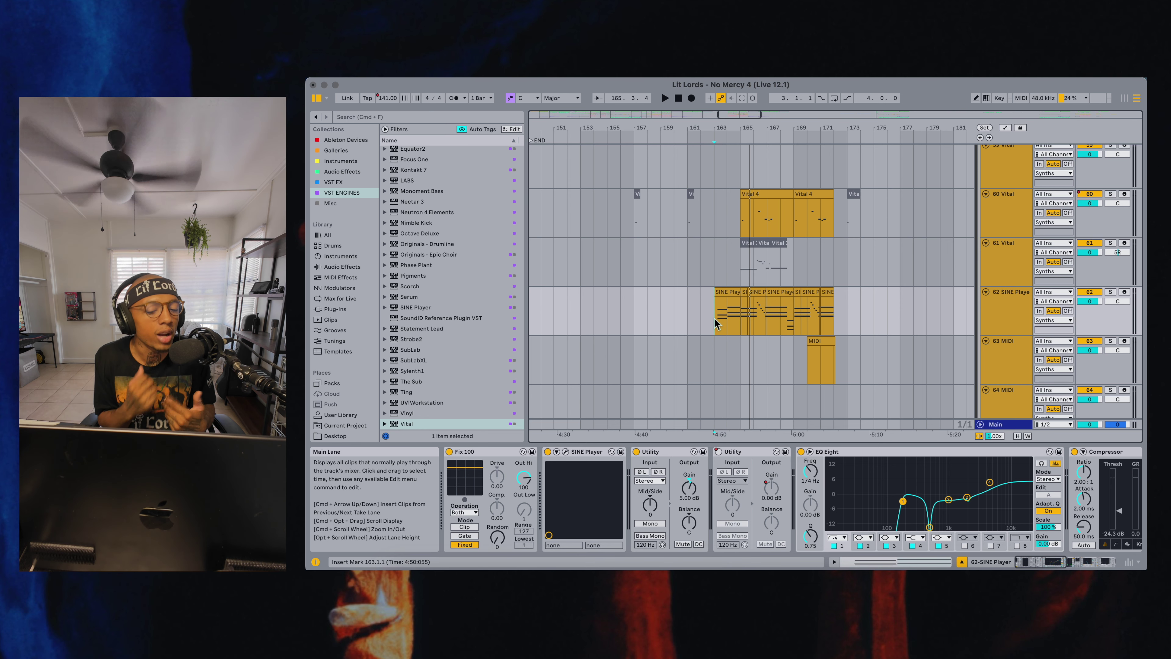
pyautogui.press('space')
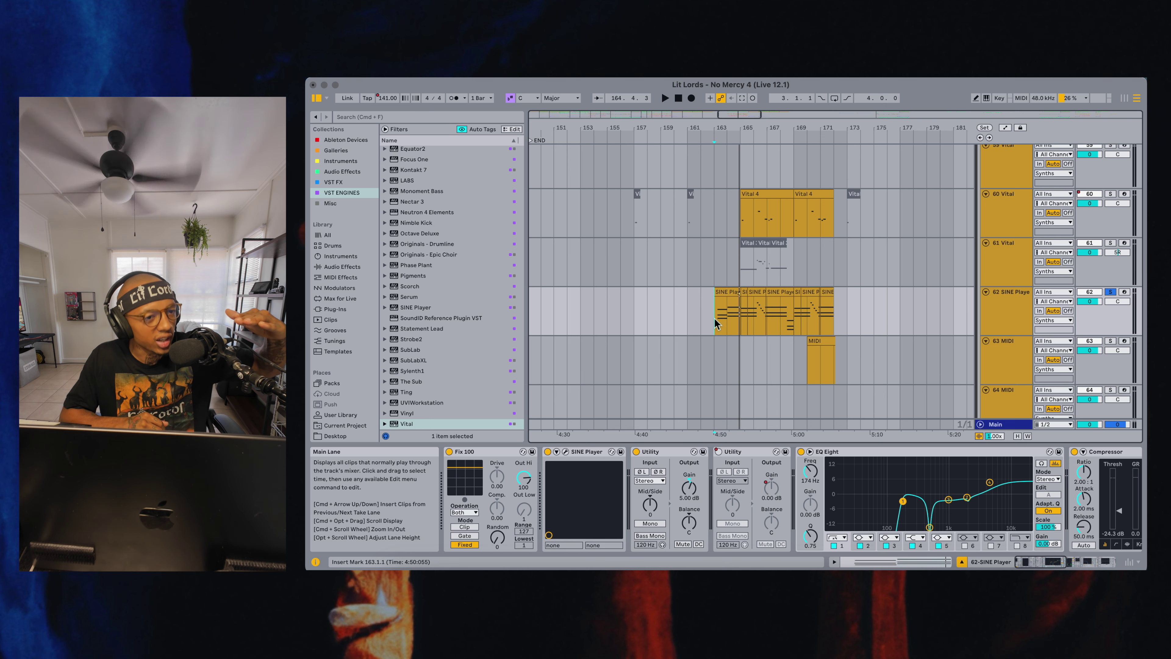
pyautogui.press('space')
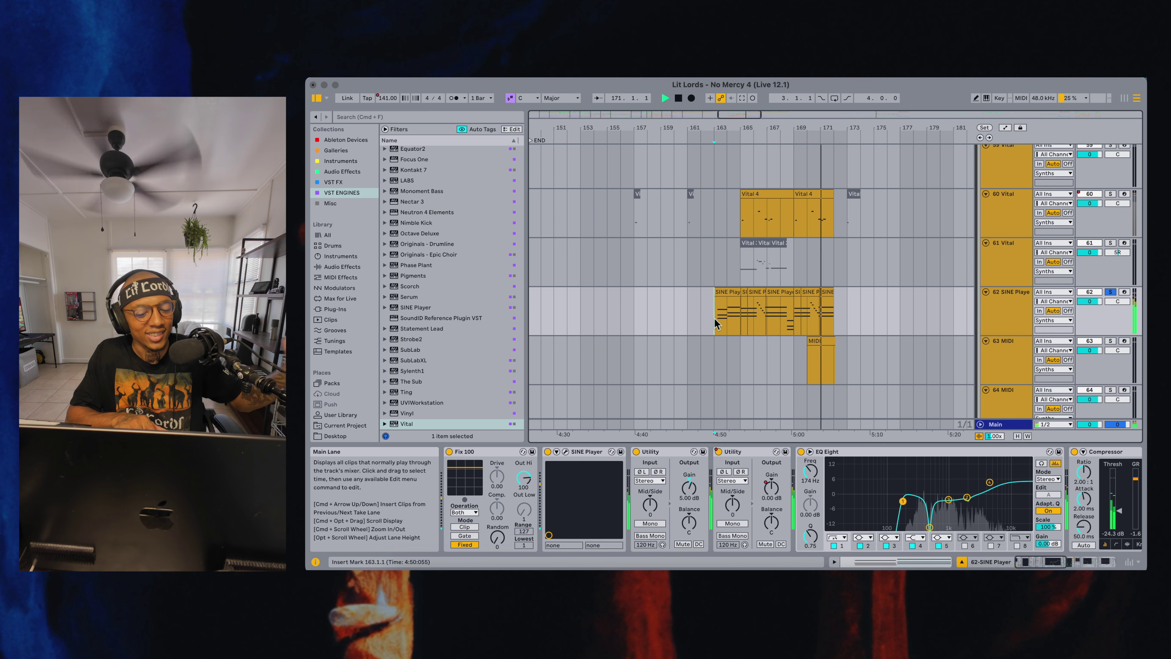
pyautogui.press('space')
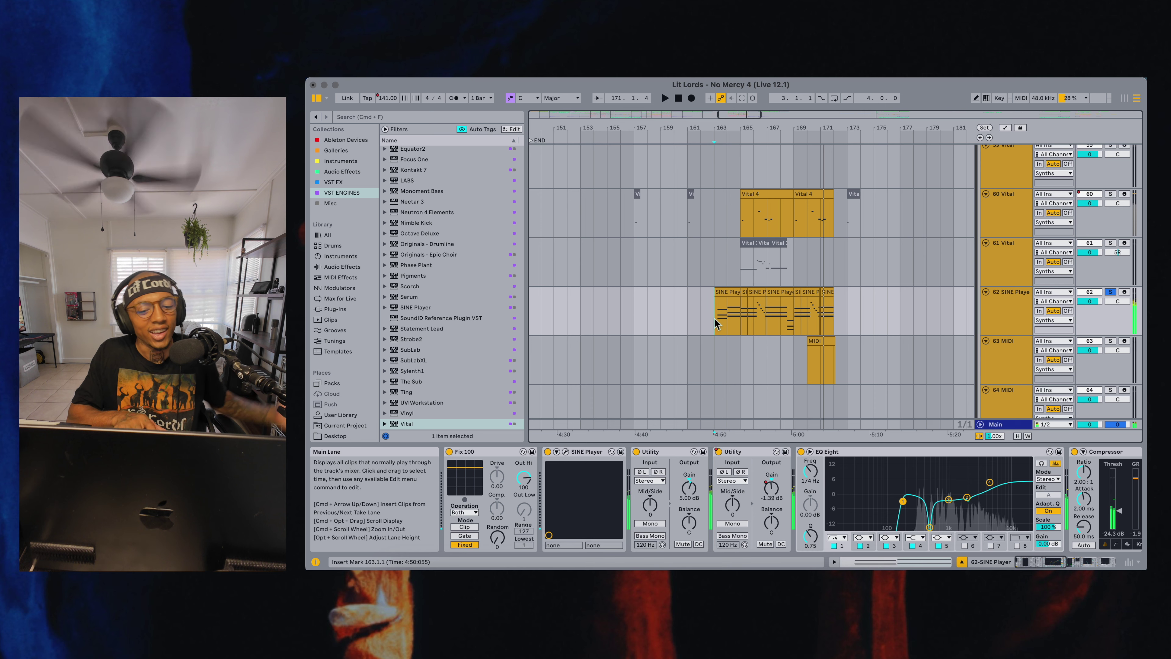
# Examine the SINE Player's loaded articulations and its sample library on track 62
pyautogui.click(566, 452)
pyautogui.moveTo(605, 118); pyautogui.dragTo(711, 121)
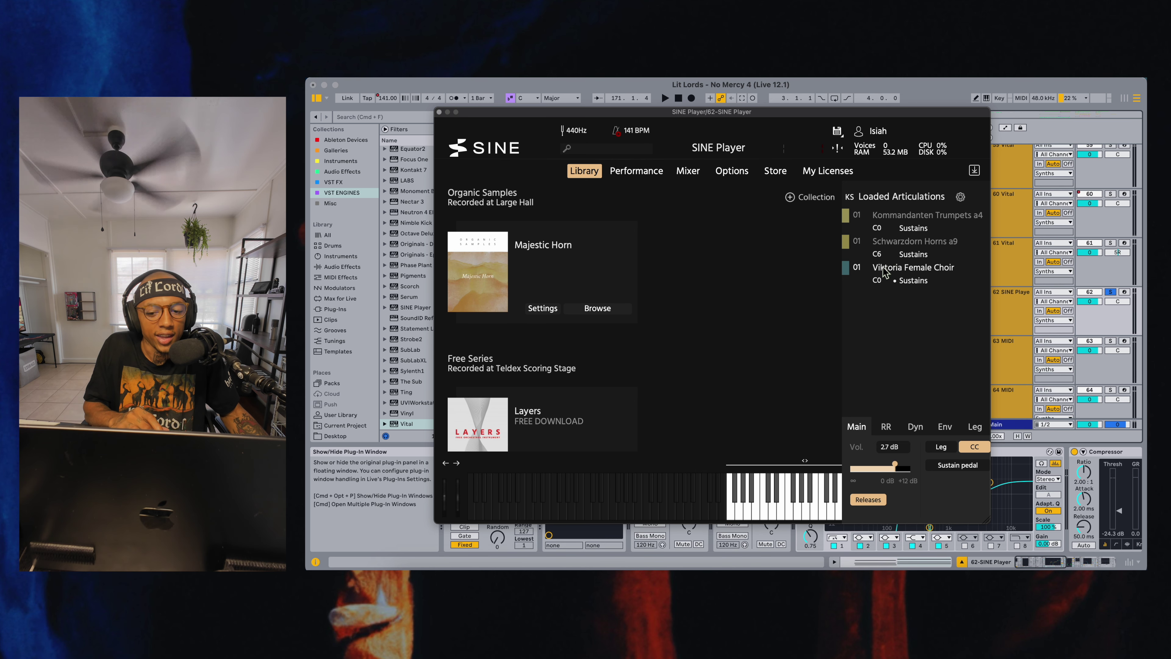
pyautogui.scroll(-15, 657, 361)
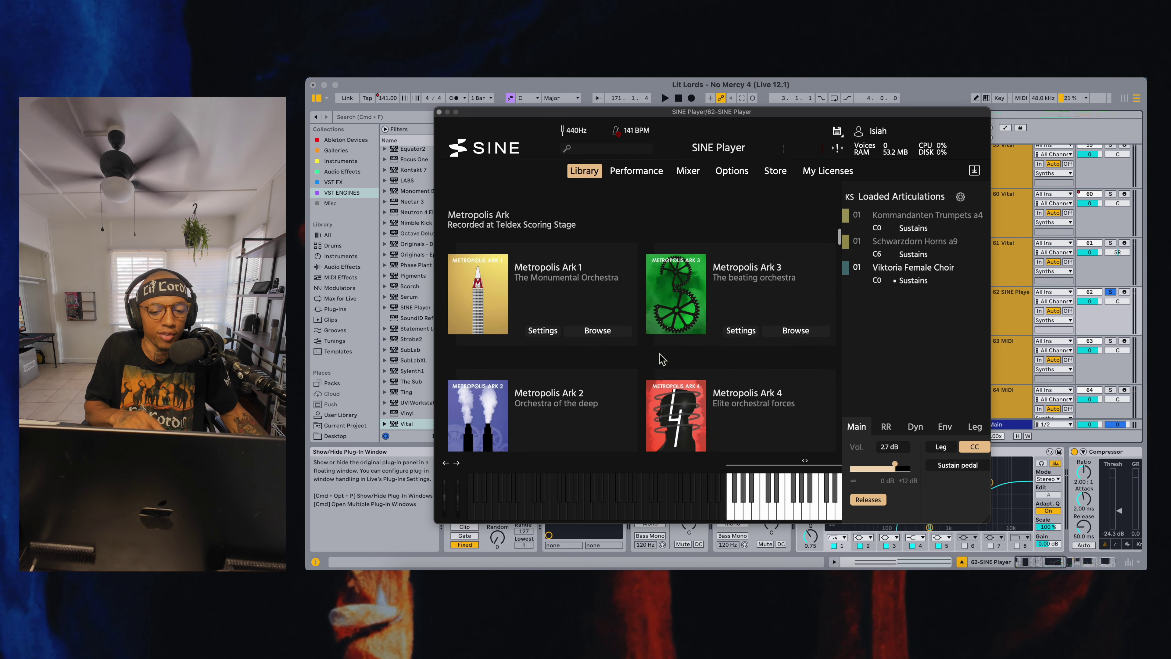
pyautogui.scroll(15, 662, 359)
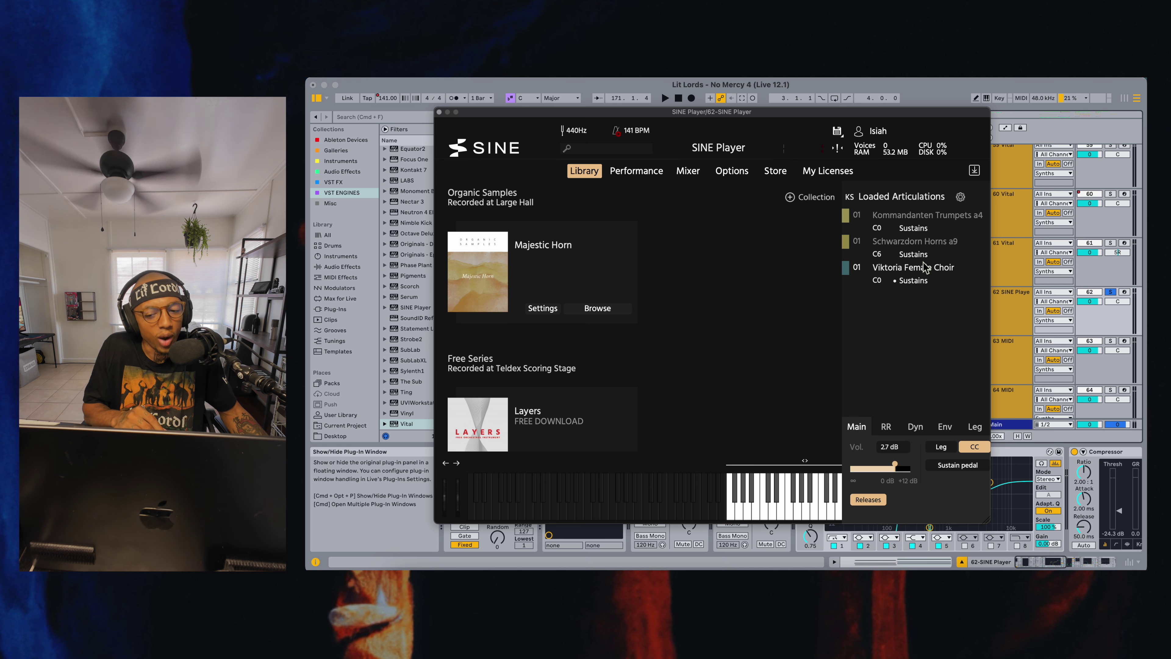
# Arm the 62 SINE Player track and audition its layered brass and choir sound with live notes in several octaves
pyautogui.click(1124, 293)
pyautogui.press('s')
pyautogui.press('d')
pyautogui.press('x')
pyautogui.press('x')
pyautogui.press('s')
pyautogui.press('d')
pyautogui.press('h')
pyautogui.press('k')
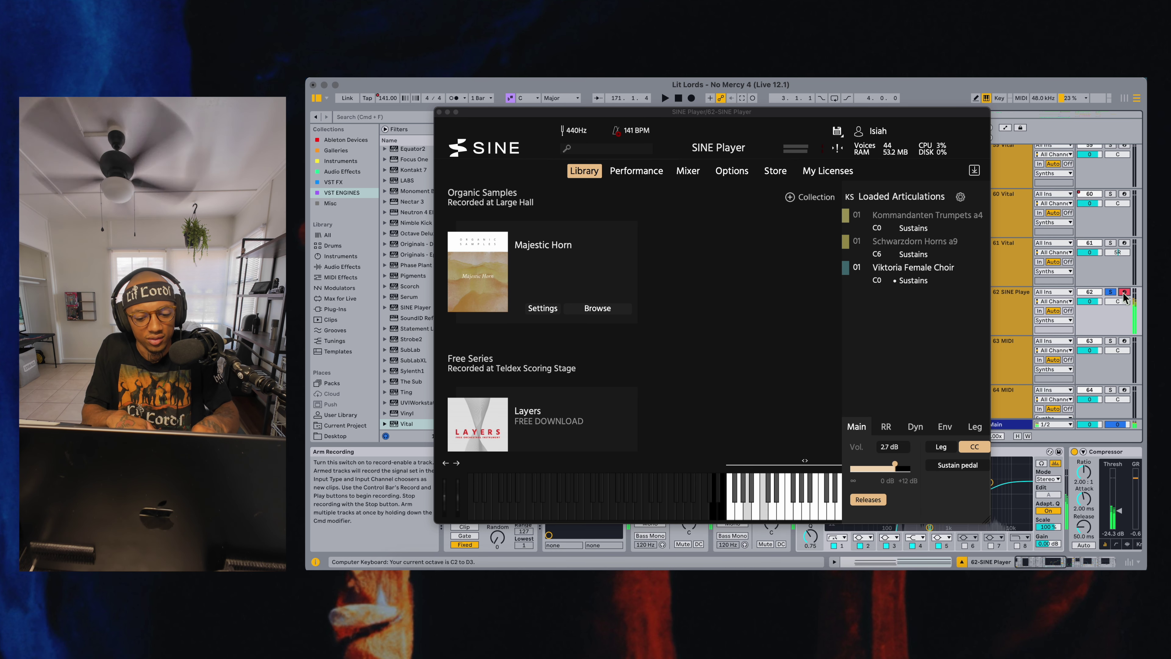
pyautogui.press('x')
pyautogui.press('a')
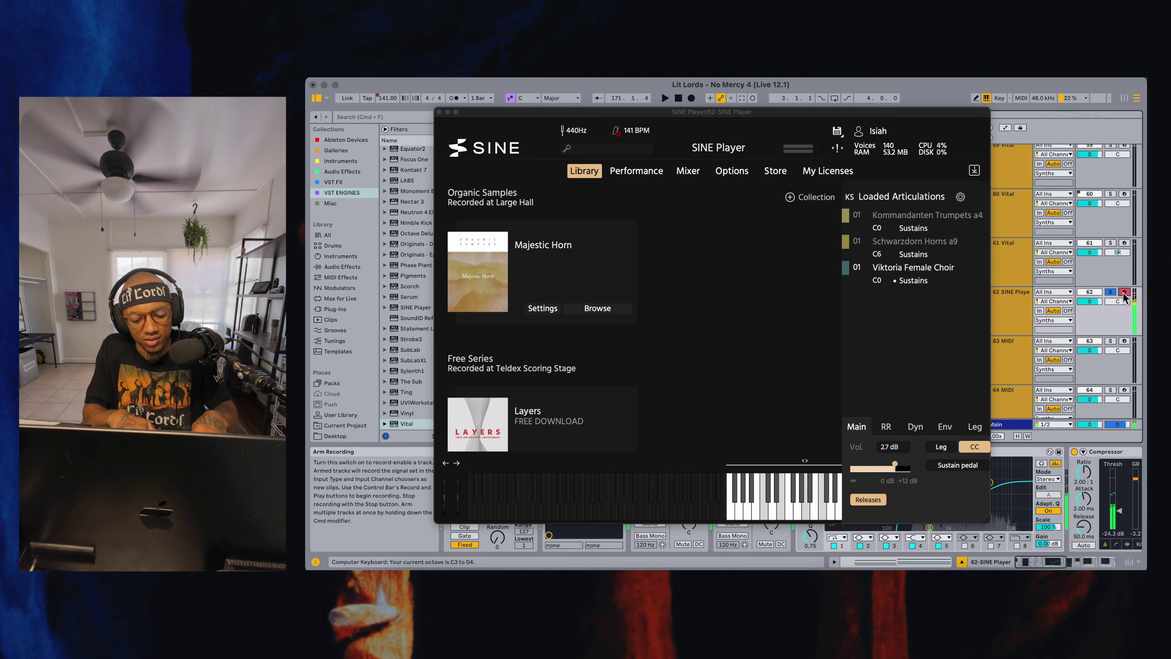
pyautogui.press('s')
pyautogui.press('g')
pyautogui.press('j')
pyautogui.press('j')
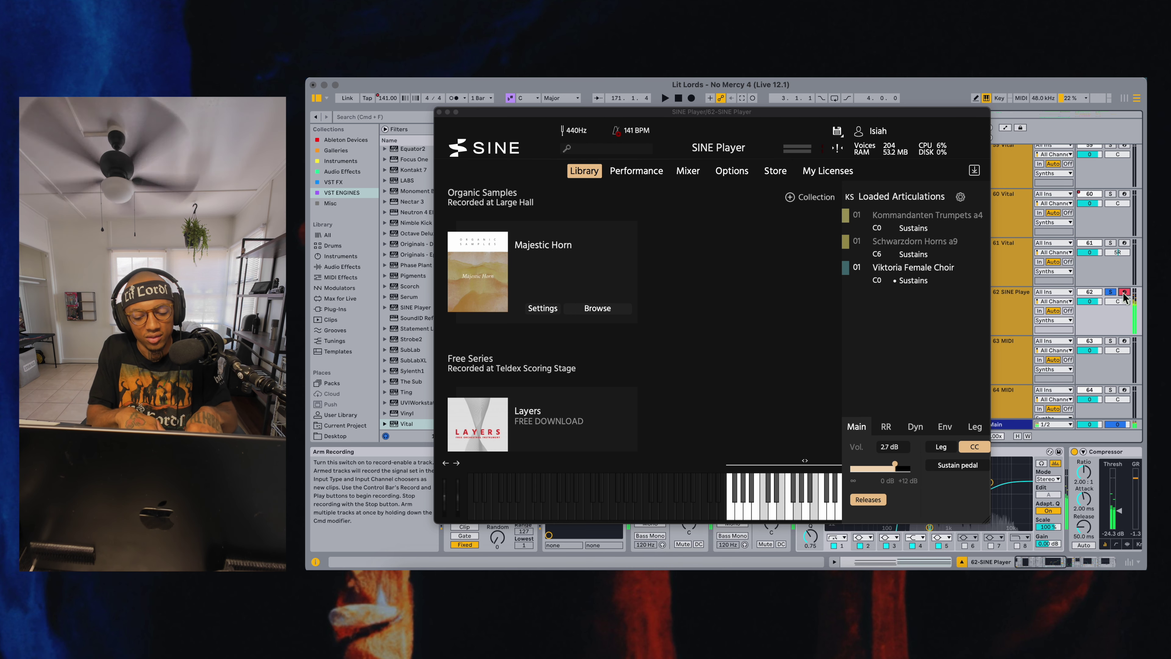
pyautogui.press('s')
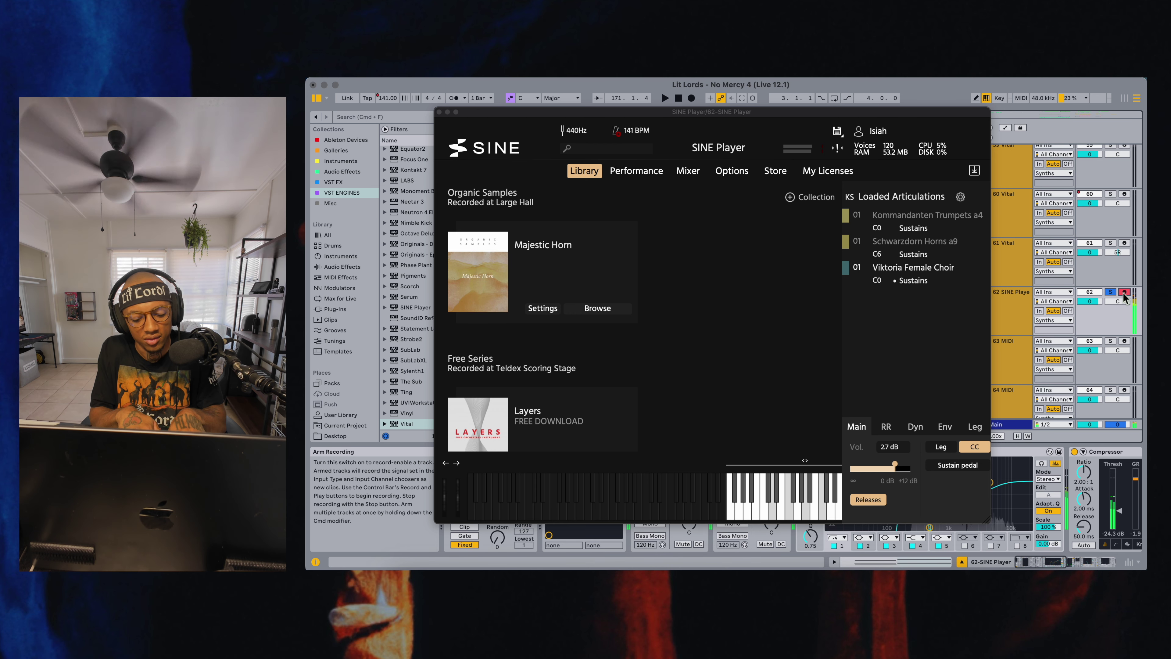
pyautogui.press('g')
pyautogui.press('k')
pyautogui.press('g')
# Play the SINE Player clips from bar 163 while viewing the instrument's mixer levels, and close the plug-in
pyautogui.click(686, 171)
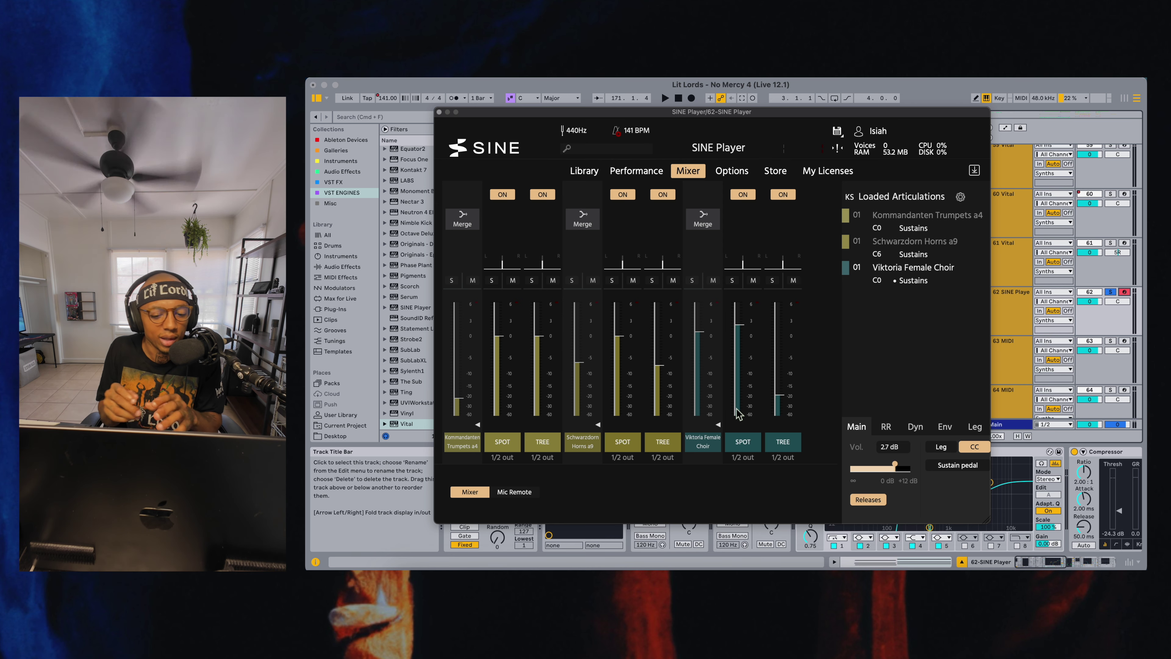
pyautogui.press('space')
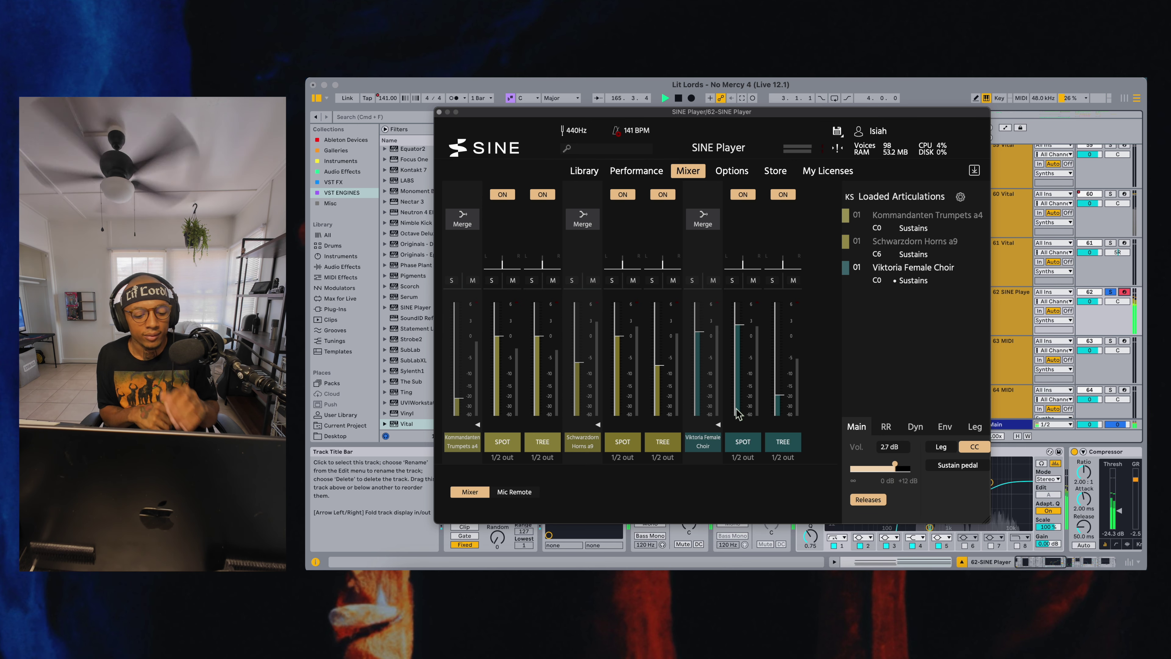
pyautogui.press('space')
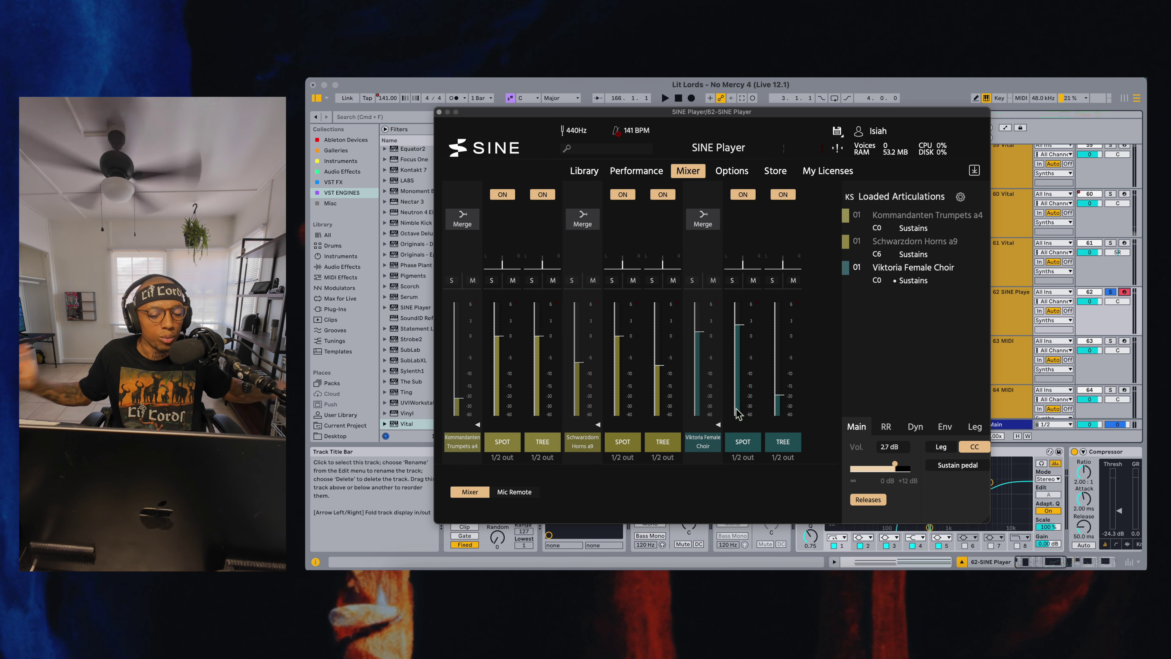
pyautogui.click(584, 170)
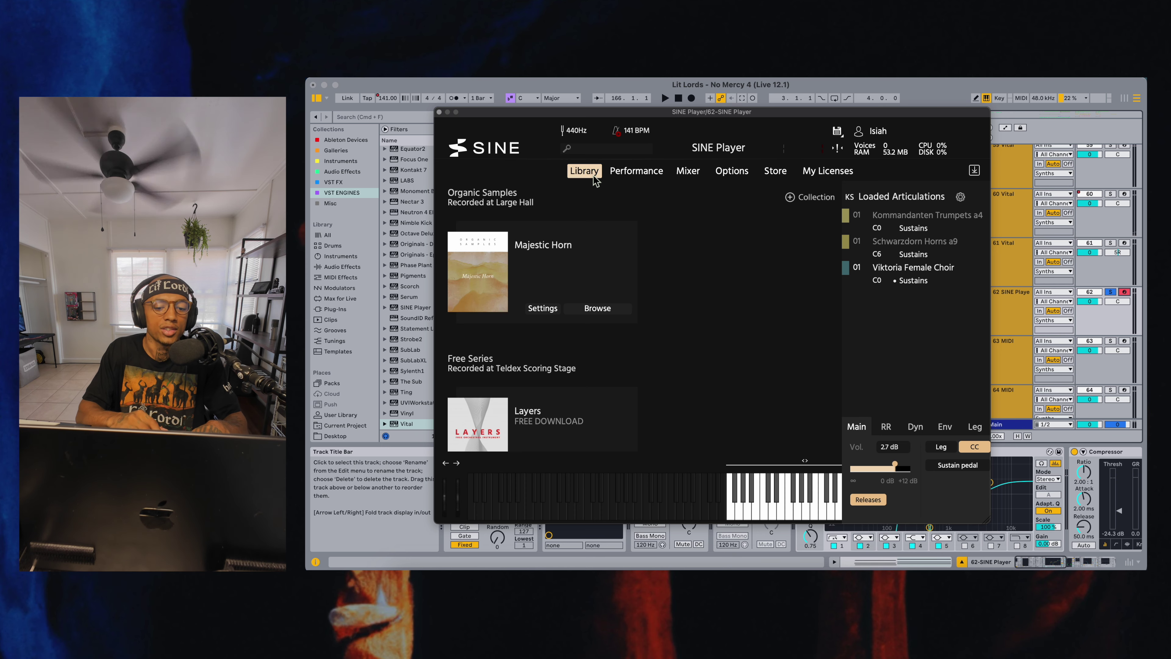
pyautogui.click(439, 112)
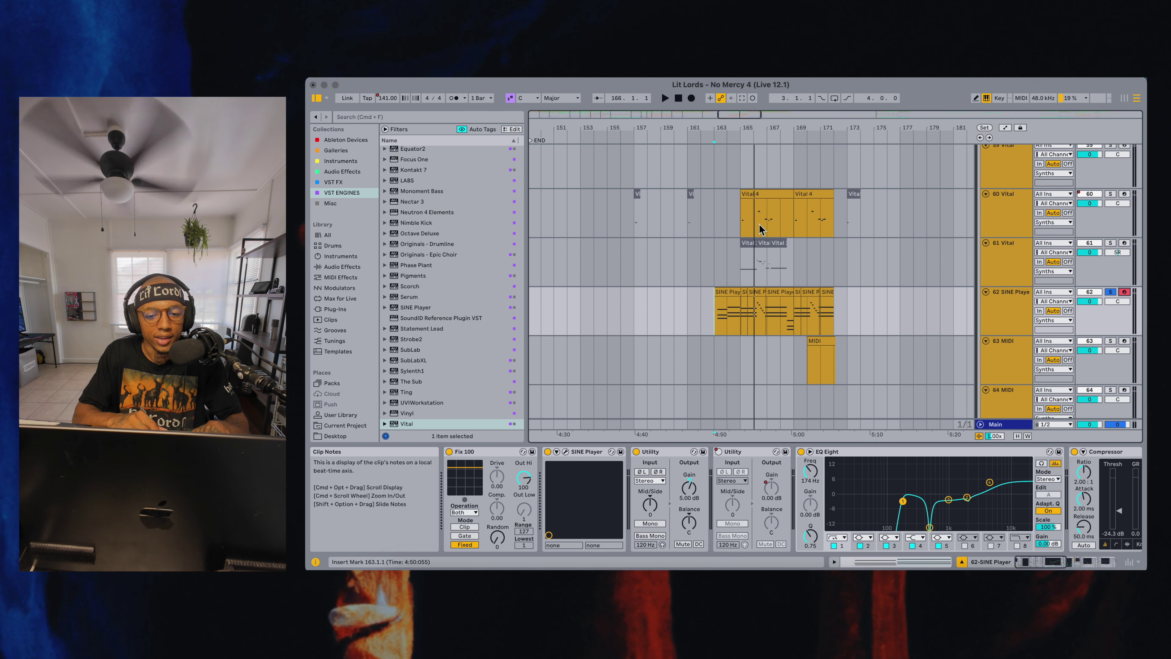
# Play the soloed 60 Vital track from bar 165, both without the drums and with the Drums group soloed too
pyautogui.click(742, 232)
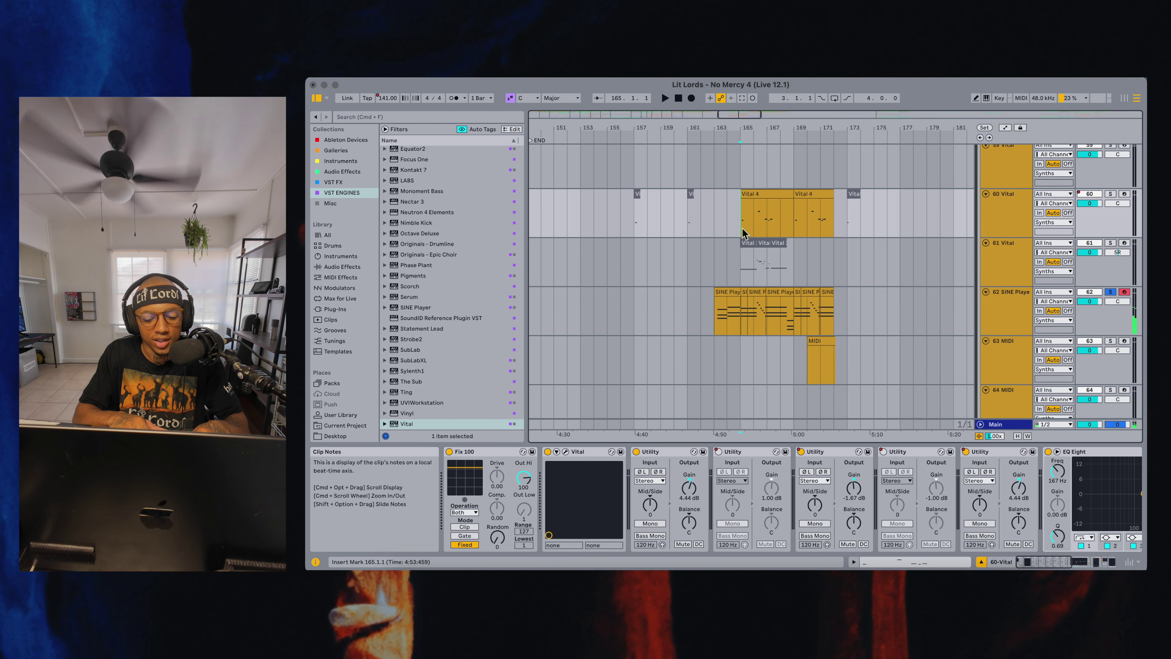
pyautogui.press('space')
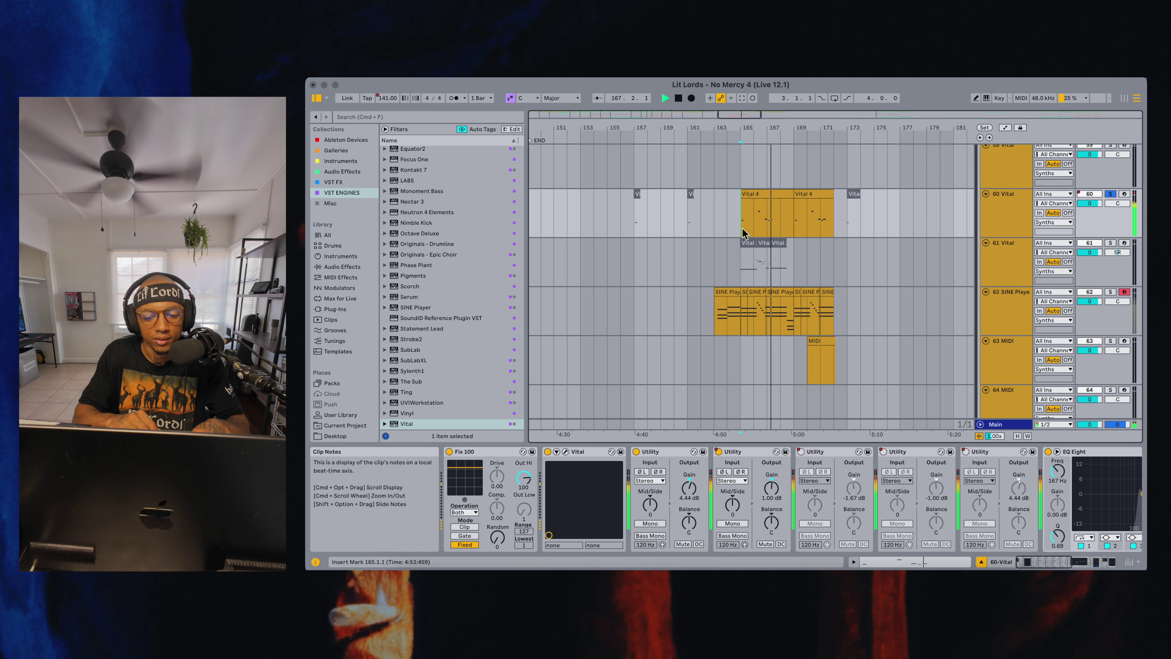
pyautogui.scroll(20, 742, 232)
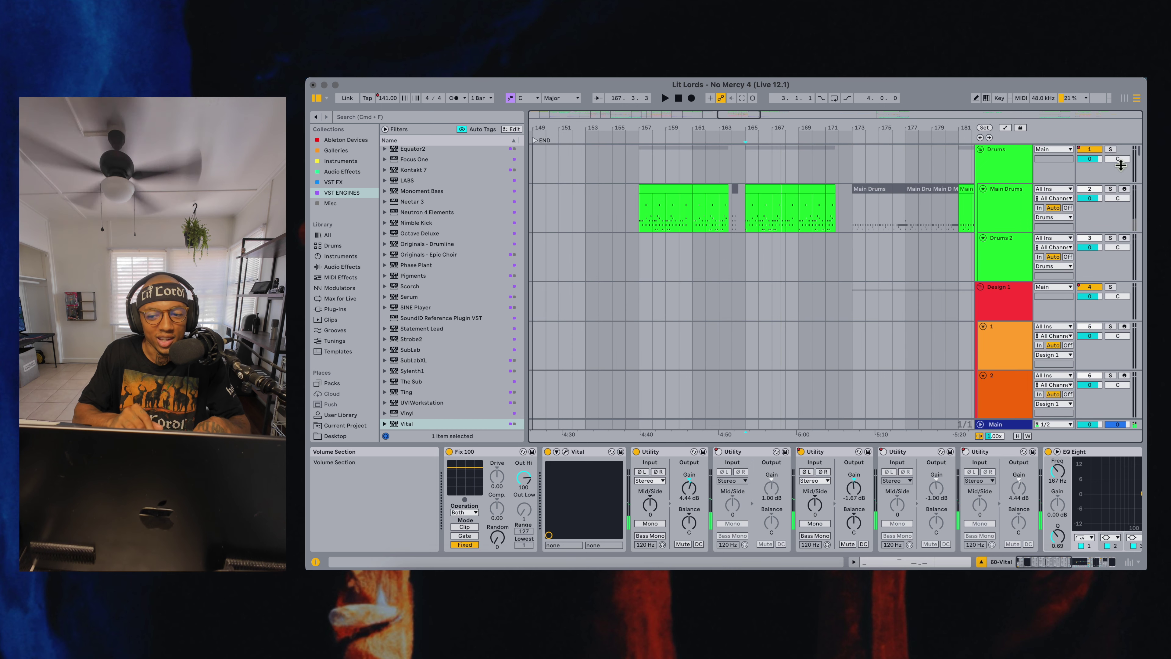
pyautogui.click(1110, 150)
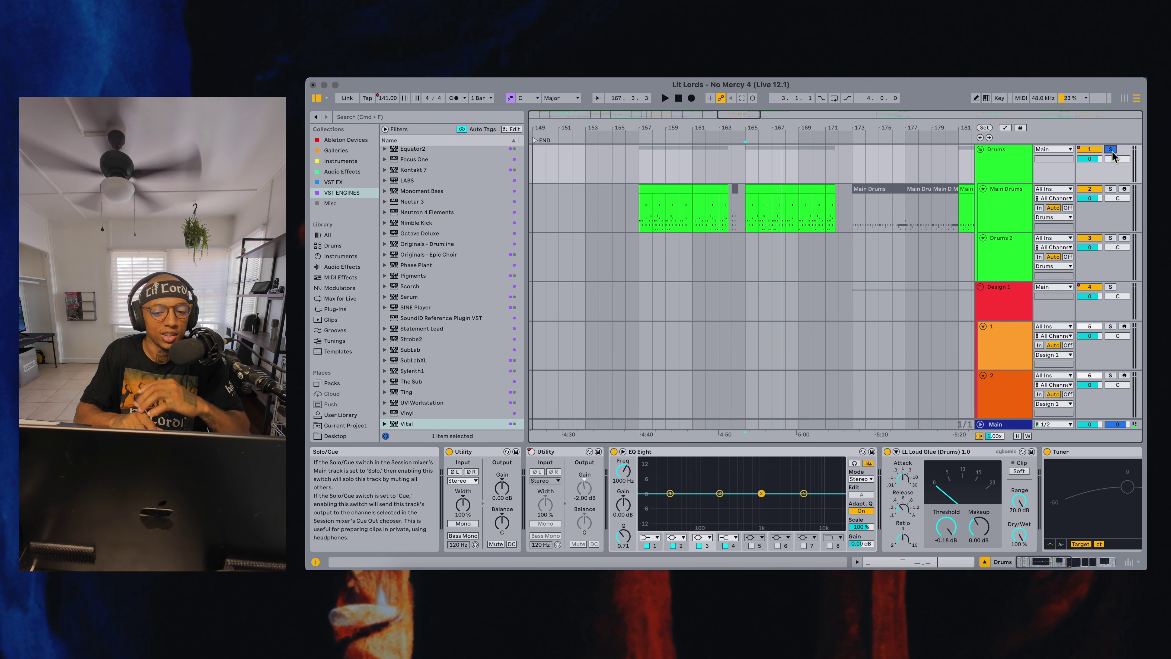
pyautogui.press('space')
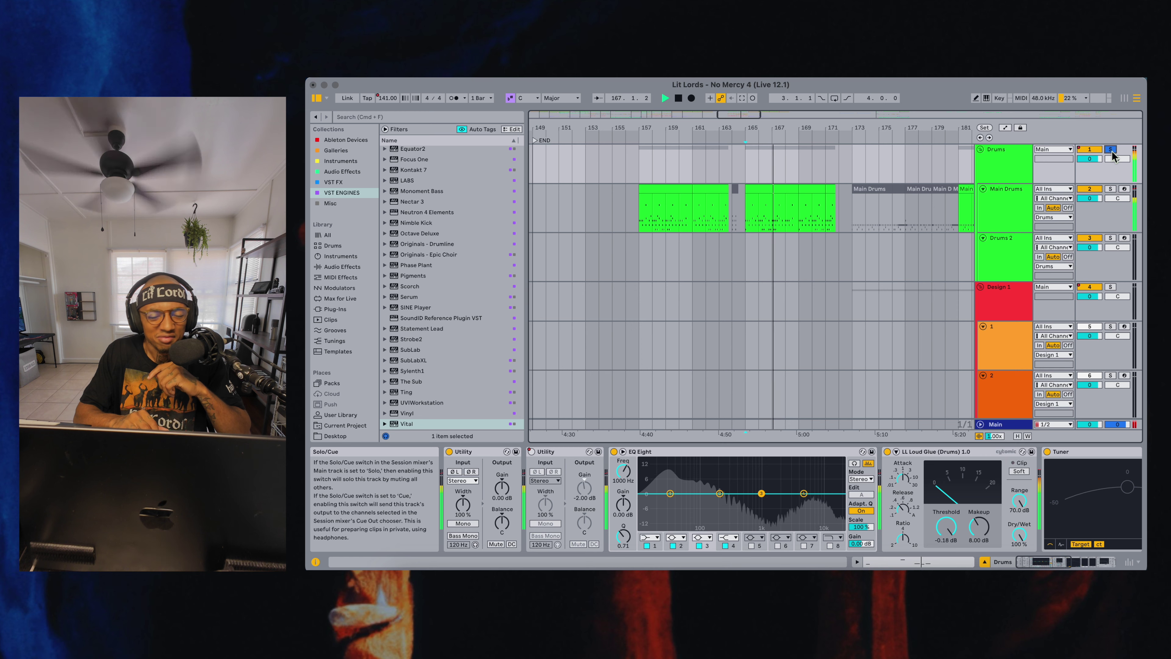
pyautogui.press('space')
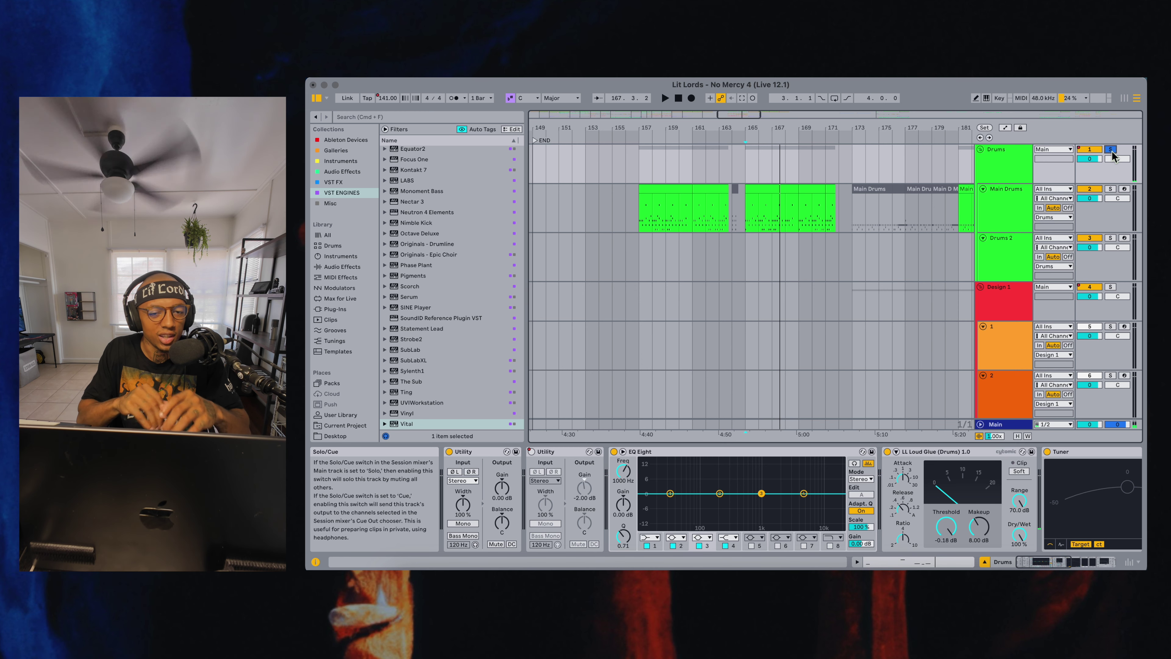
pyautogui.press('space')
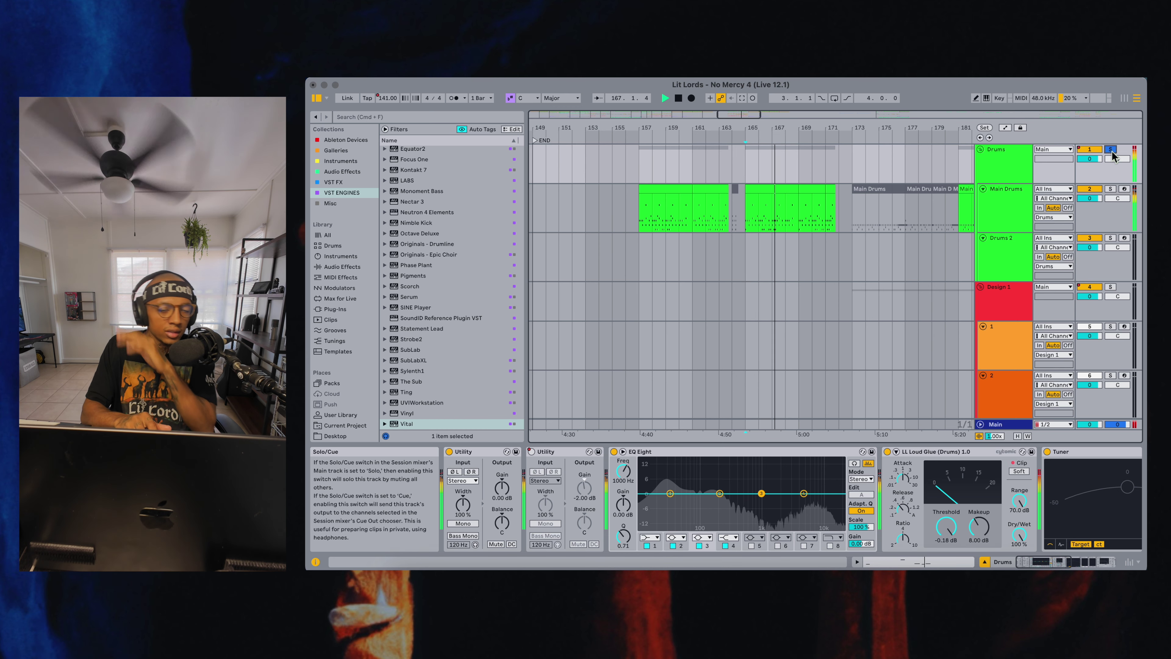
pyautogui.press('space')
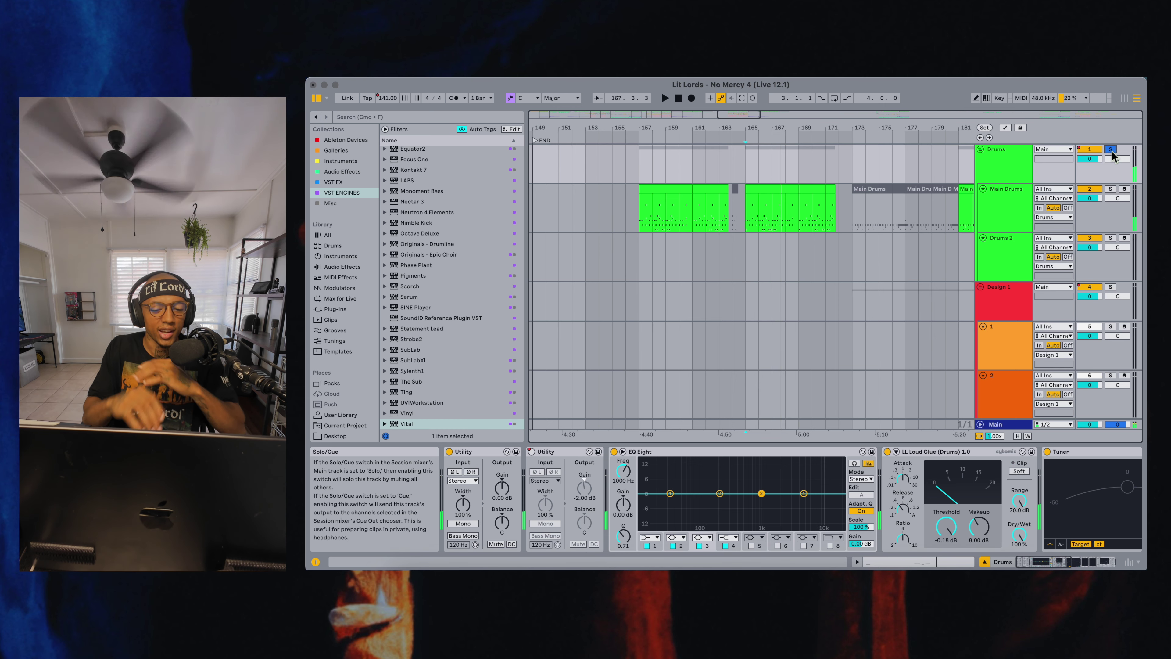
# Add the 44 Vital track to the soloed tracks and play them together from bar 165
pyautogui.scroll(-5, 967, 250)
pyautogui.scroll(-15, 966, 250)
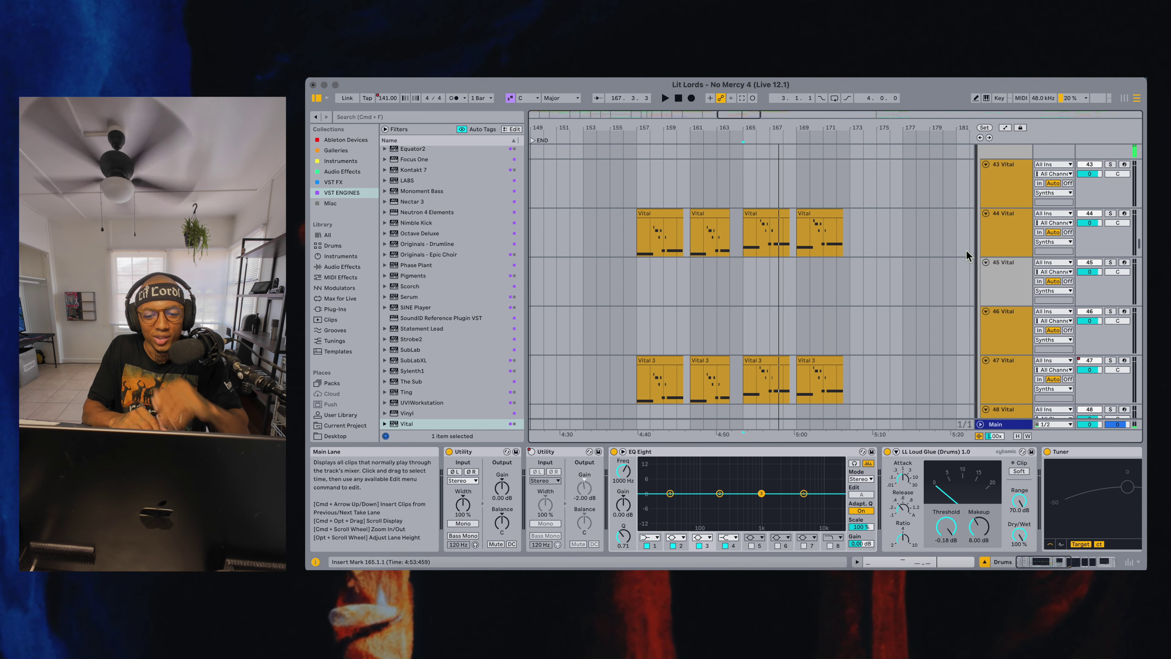
pyautogui.click(1110, 213)
pyautogui.press('space')
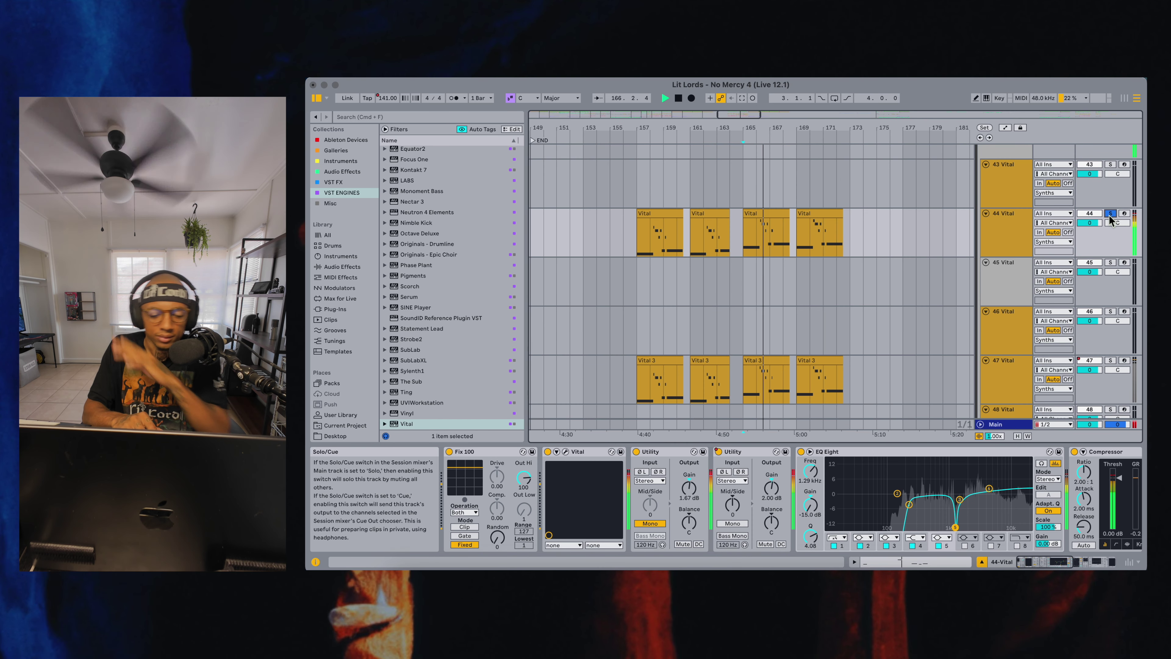
pyautogui.press('space')
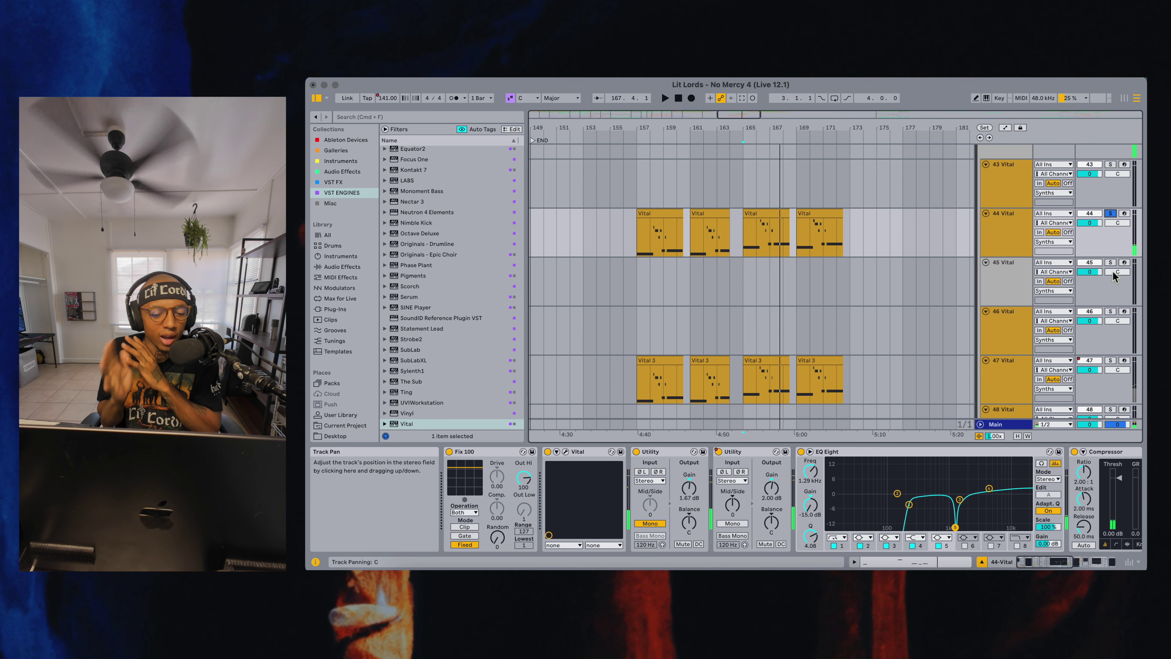
# Play the 53 Vital track soloed from bar 166.2 and within the full mix from bar 165.3, finishing with the insert marker at bar 166
pyautogui.scroll(-3, 1116, 283)
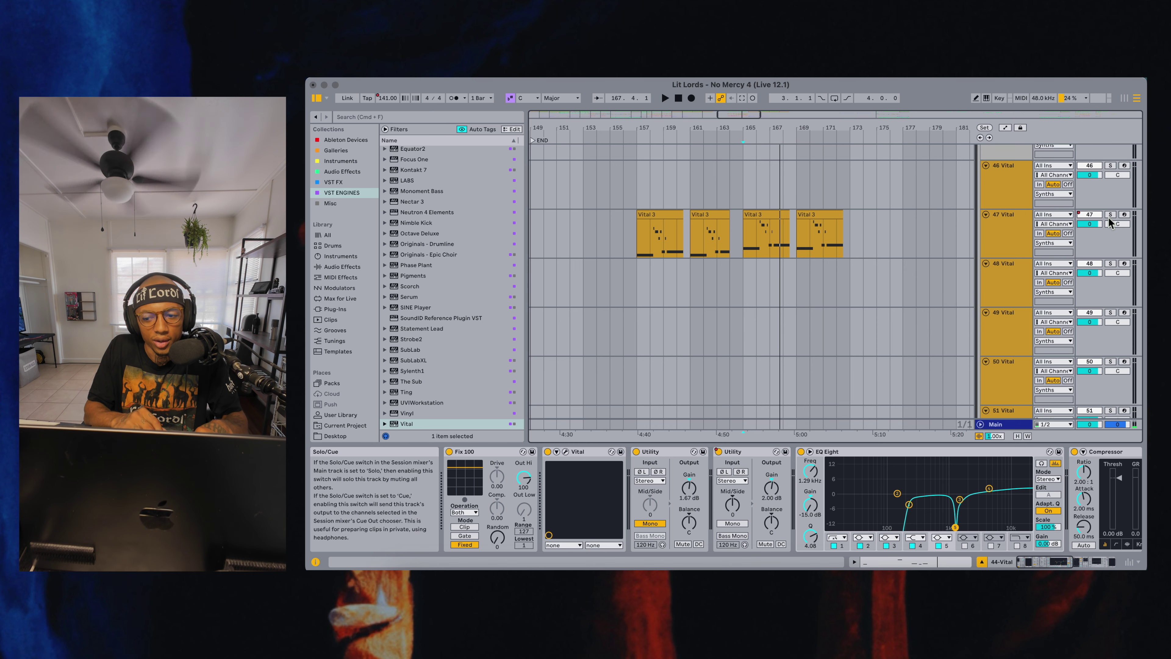
pyautogui.scroll(-6, 1109, 221)
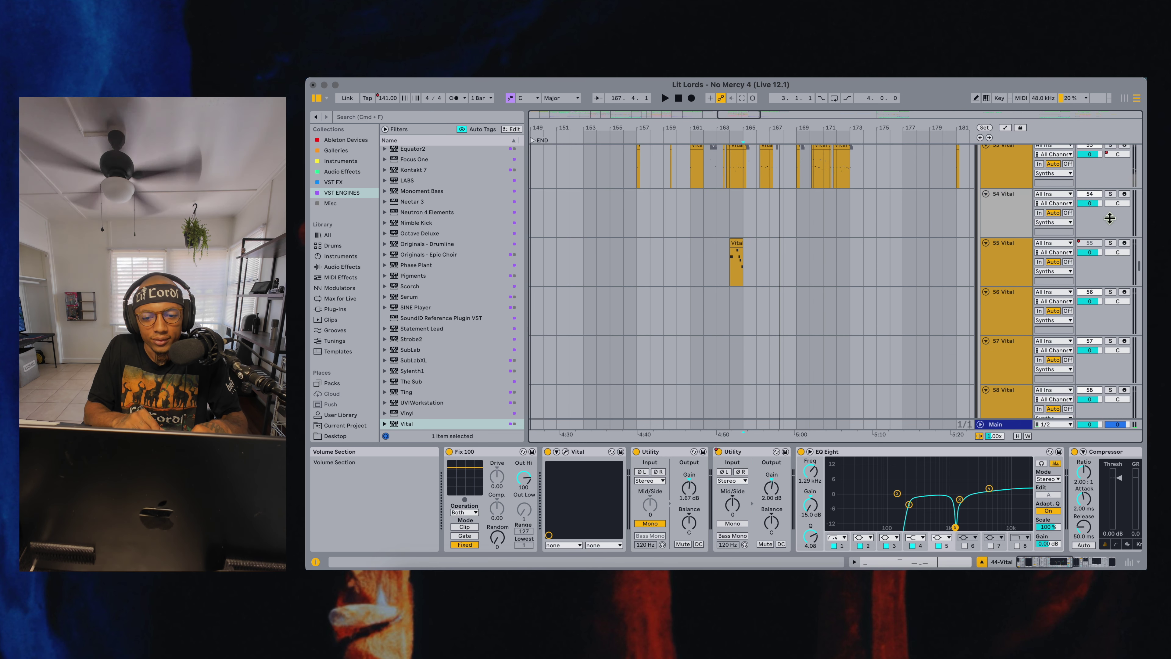
pyautogui.scroll(9, 1109, 218)
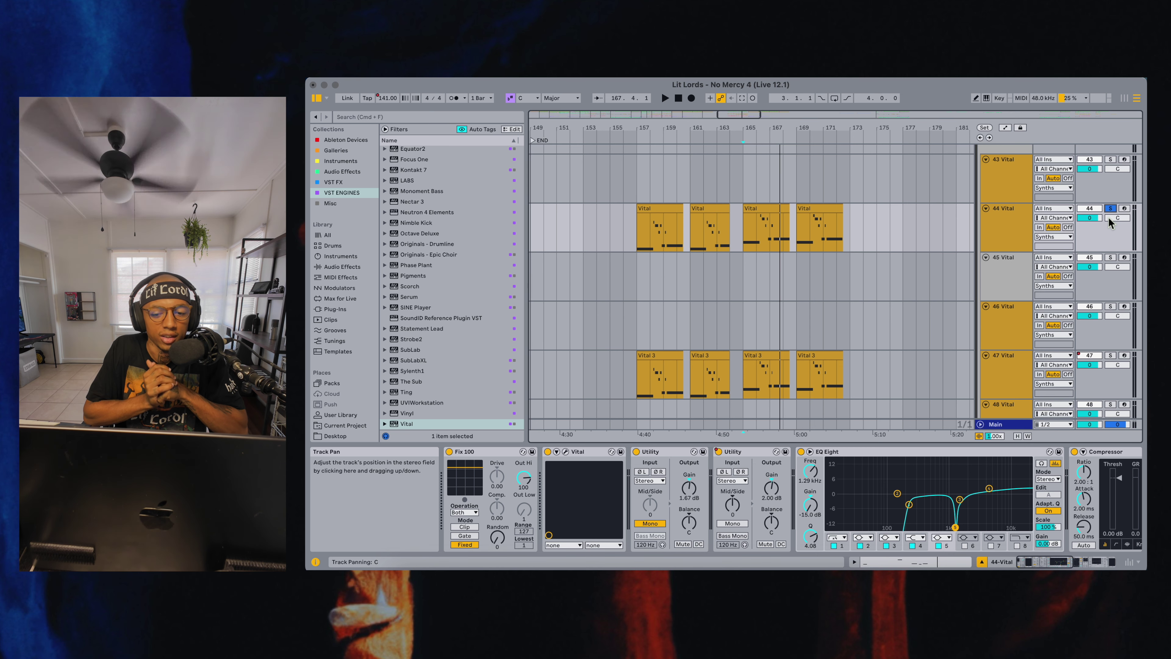
pyautogui.scroll(-11, 1109, 217)
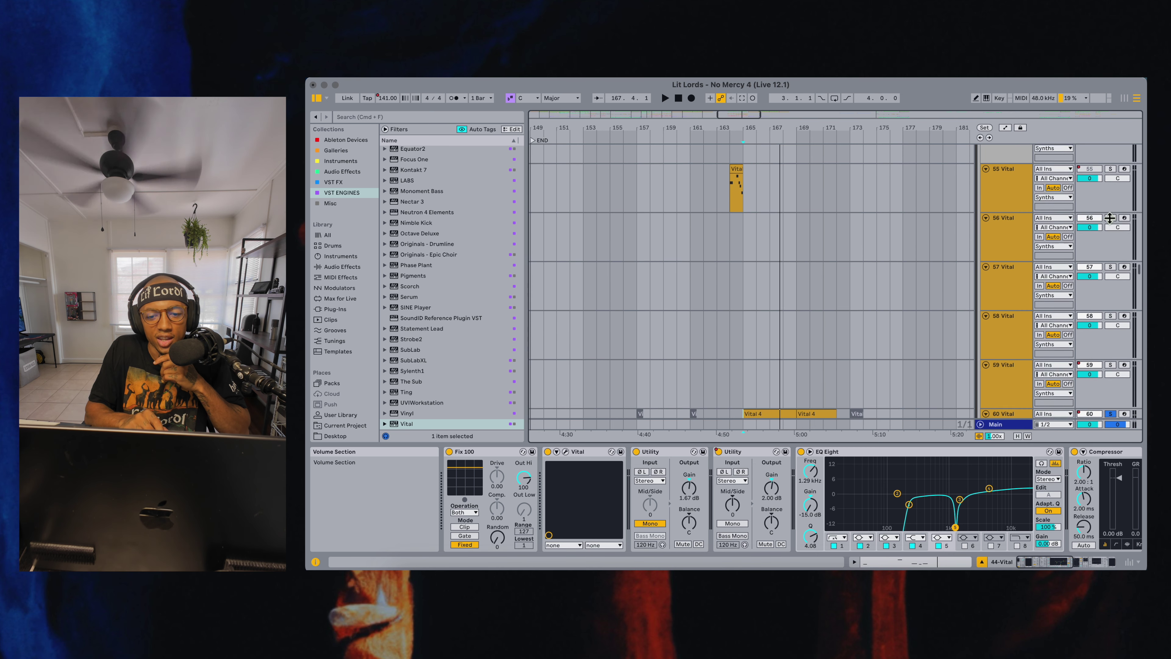
pyautogui.scroll(4, 823, 261)
pyautogui.click(765, 284)
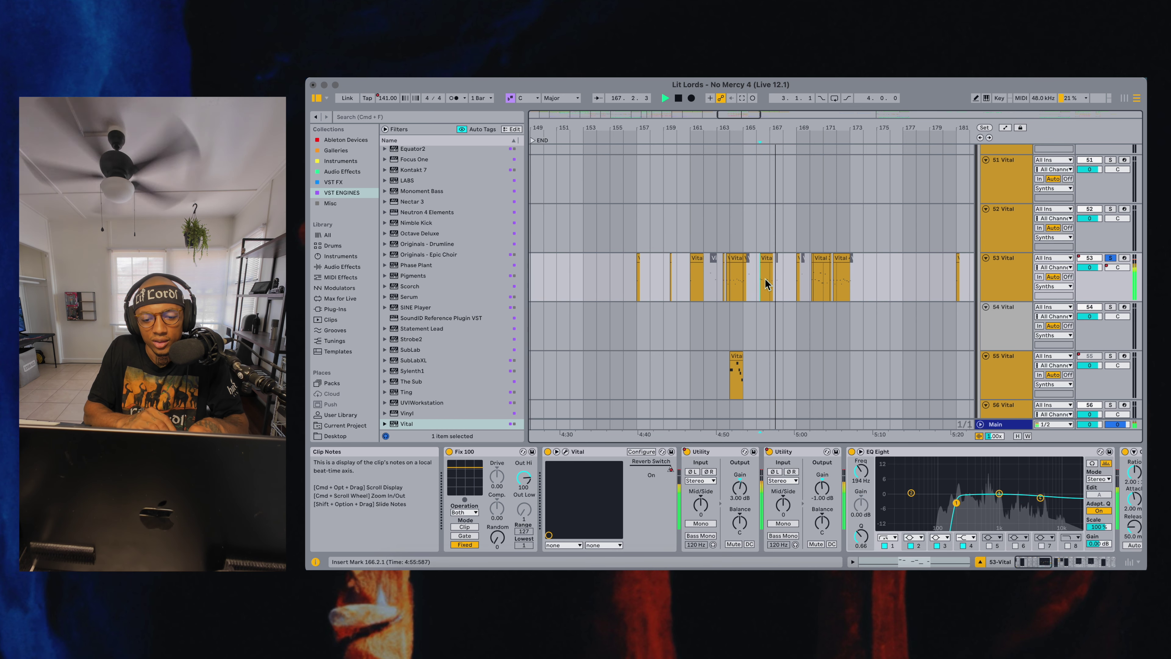
pyautogui.click(750, 282)
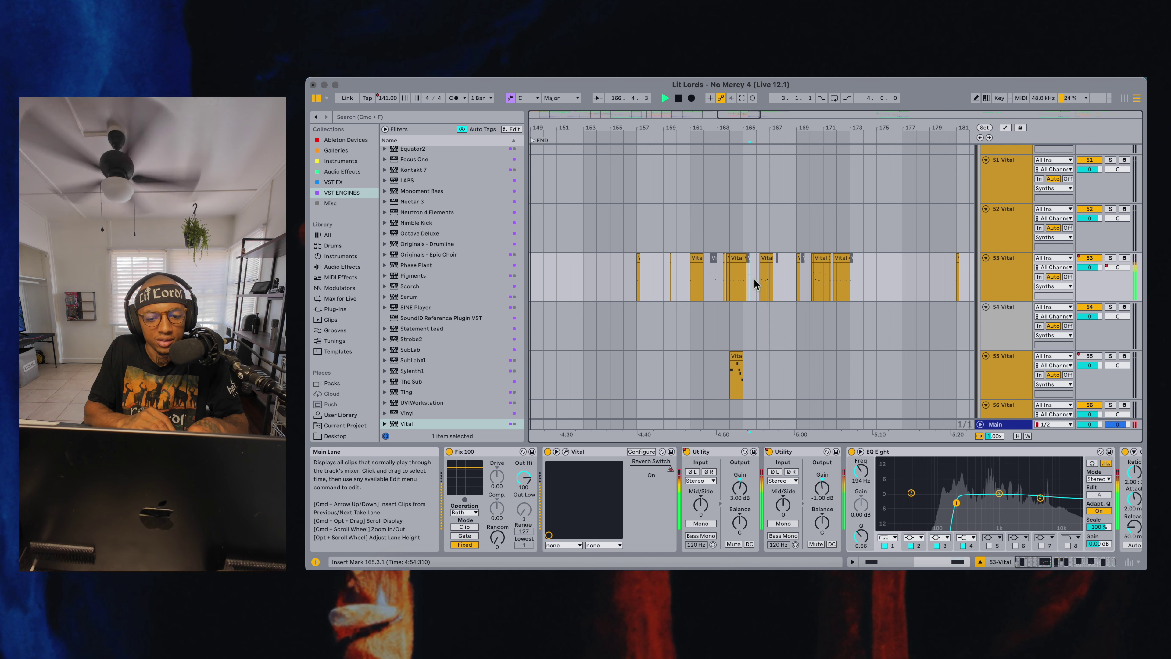
pyautogui.press('space')
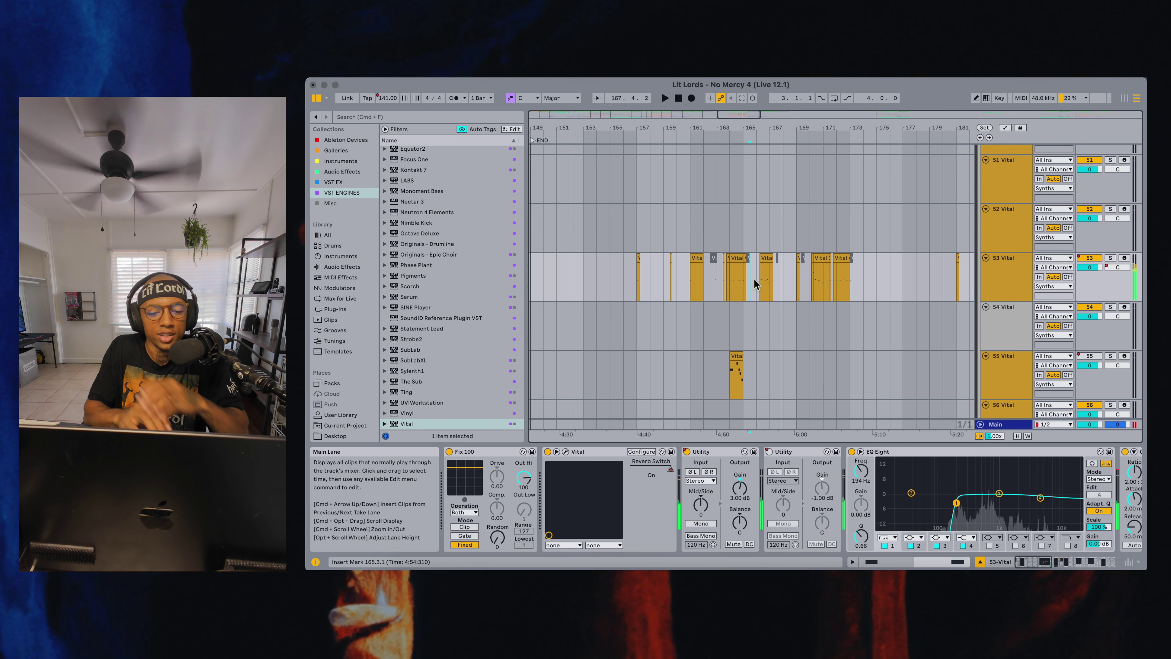
pyautogui.click(757, 274)
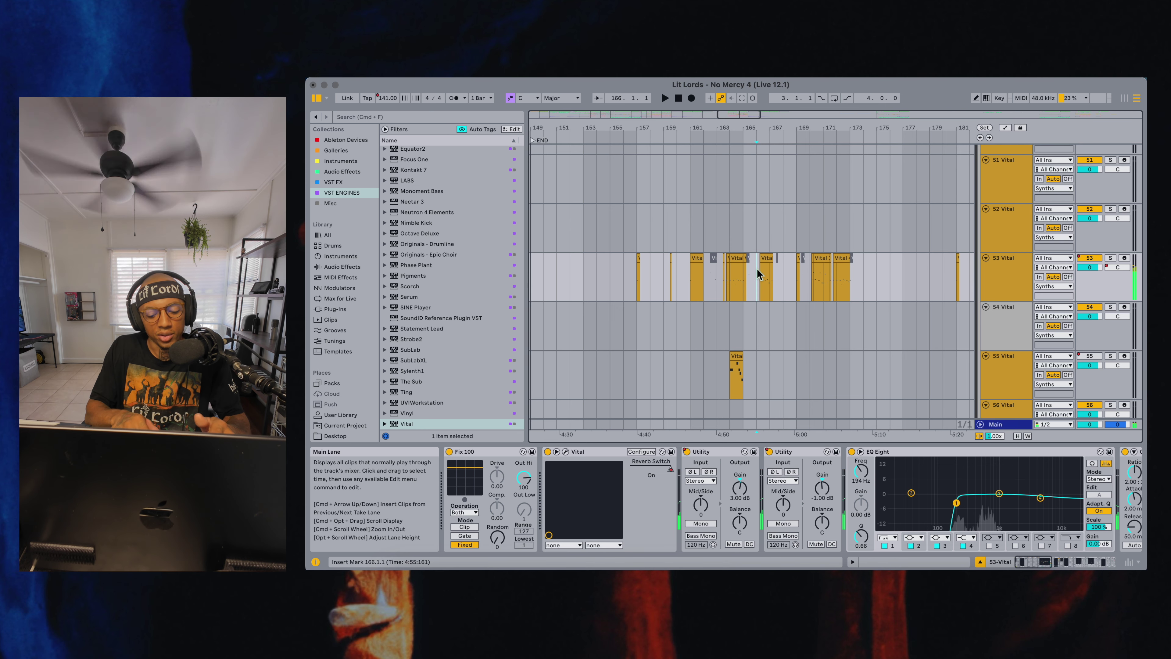
# Collapse all track groups and select the whole drop across every track from bar 157 to bar 173
pyautogui.press('alt+super+u')
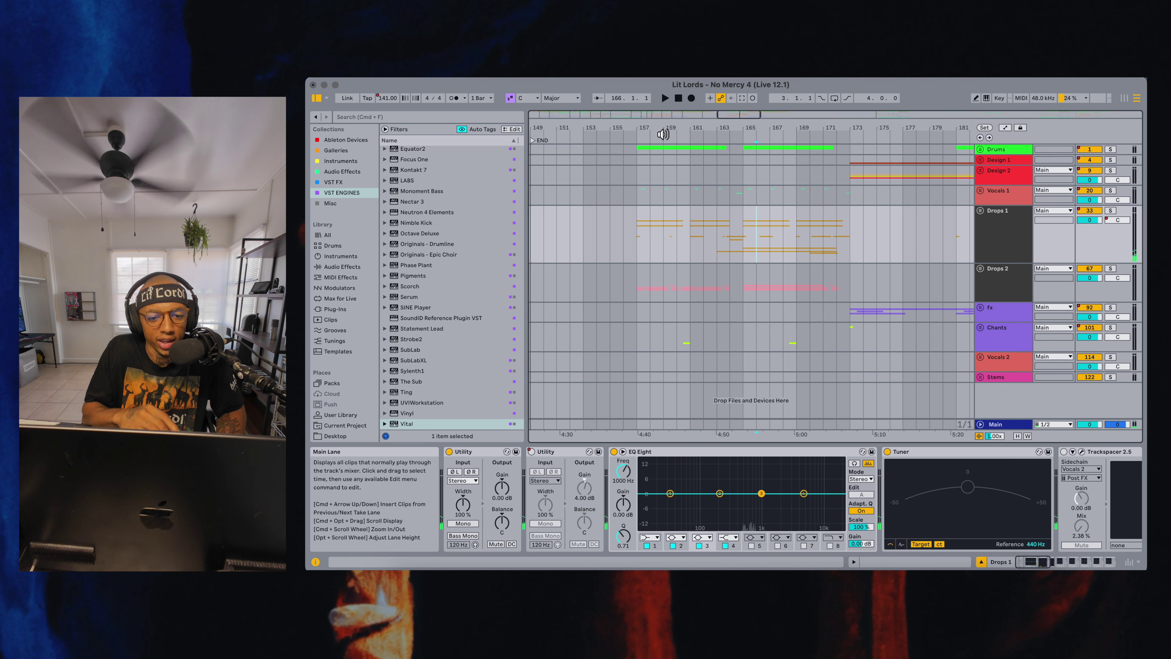
pyautogui.moveTo(636, 155); pyautogui.dragTo(850, 530)
# Set up an audio export of the selected drop with a 48000 Hz sample rate and 24-bit depth, and cancel it
pyautogui.press('super+shift+r')
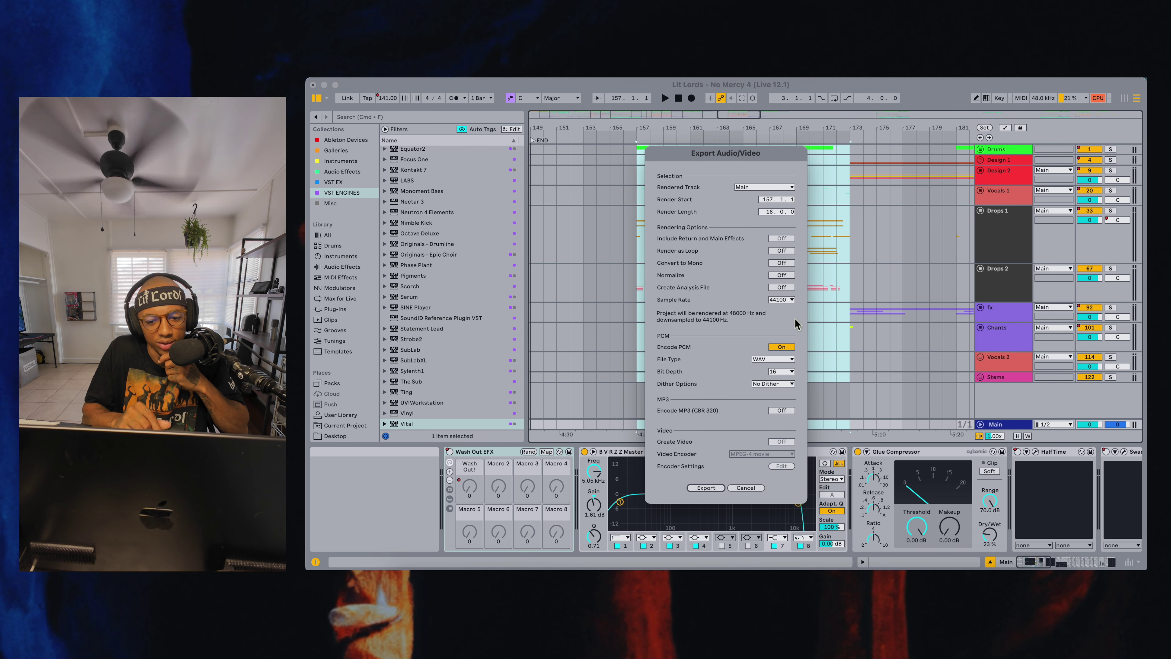
pyautogui.click(783, 299)
pyautogui.click(782, 339)
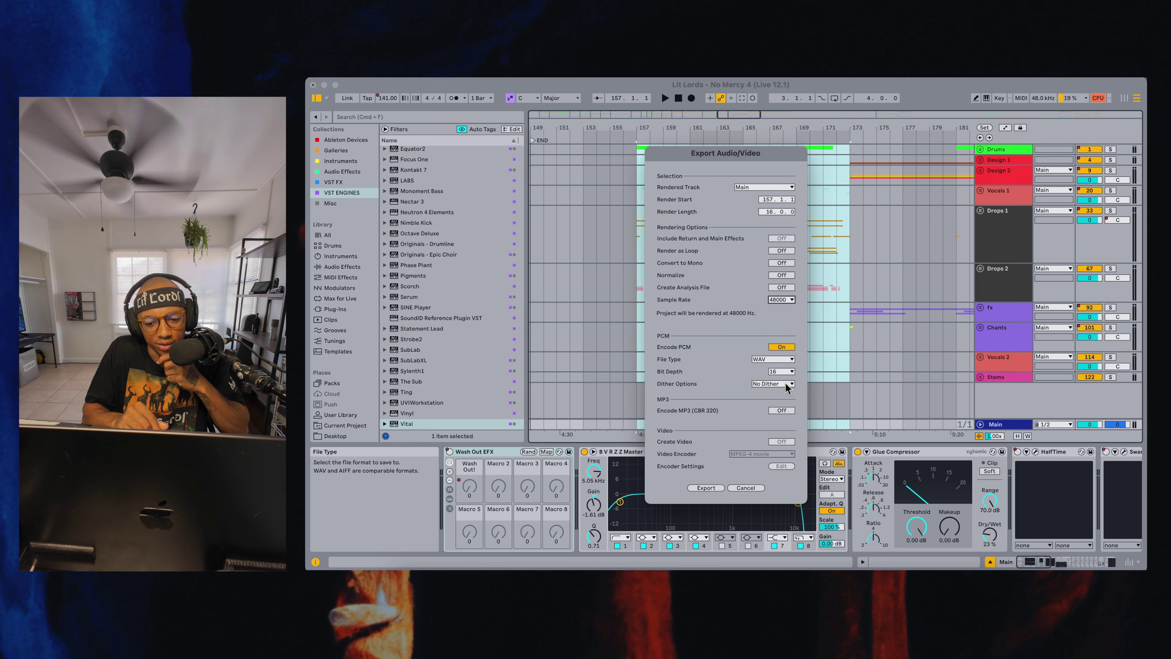
pyautogui.click(772, 372)
pyautogui.click(780, 391)
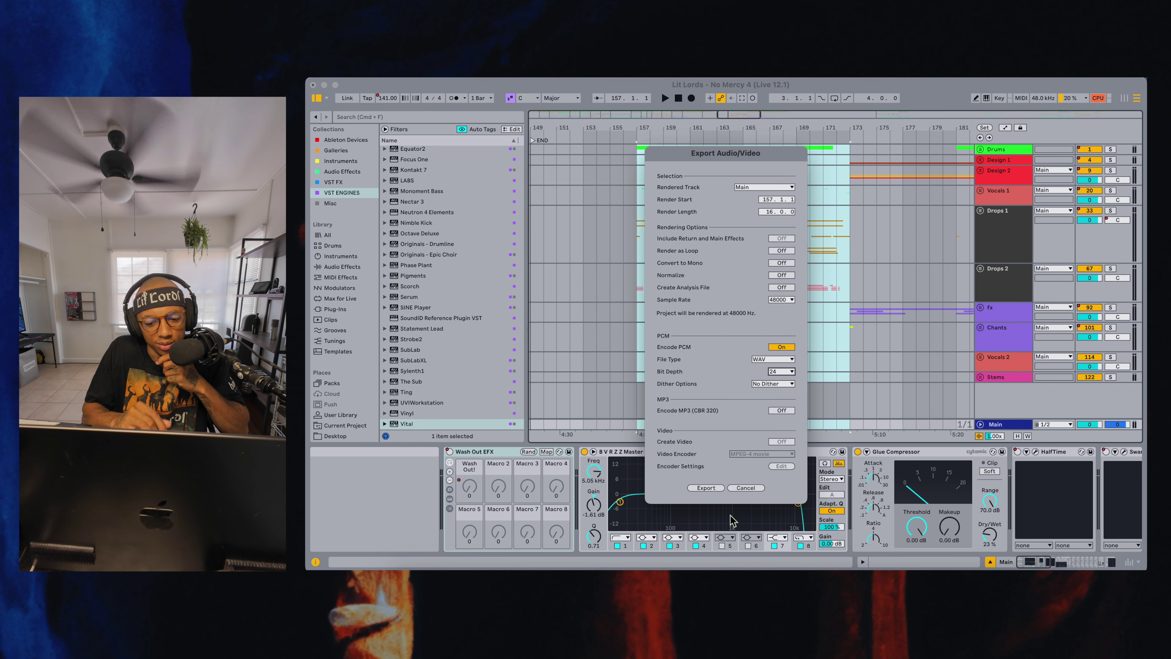
pyautogui.click(746, 488)
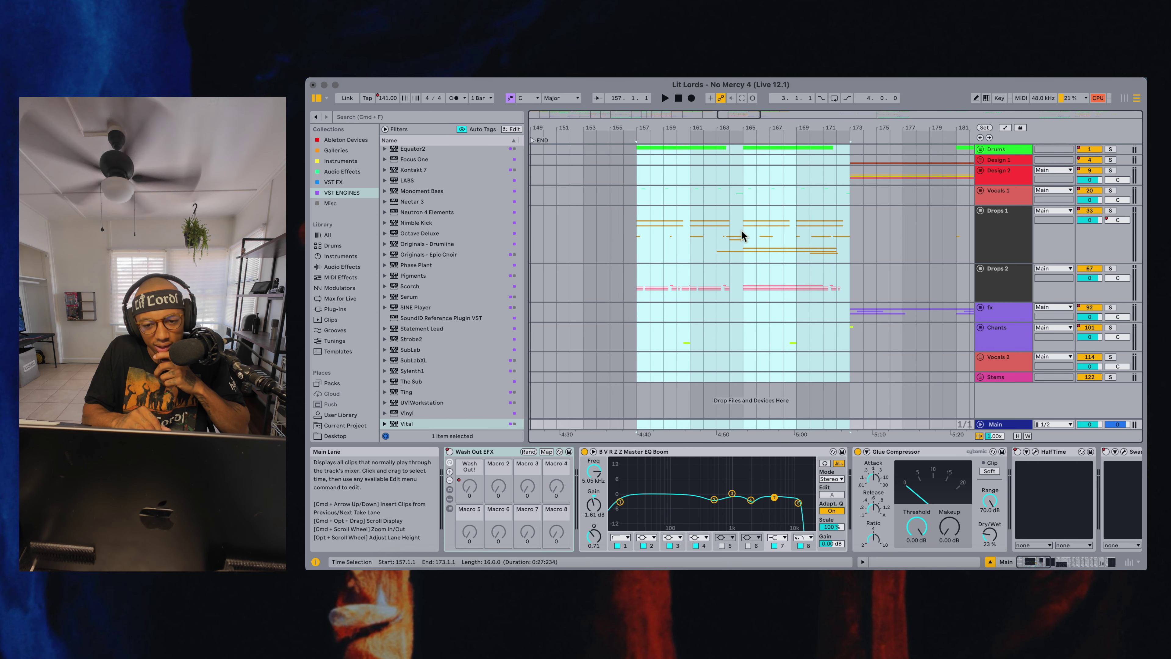
# Play the full drop from bar 168 with all the track groups collapsed
pyautogui.click(737, 239)
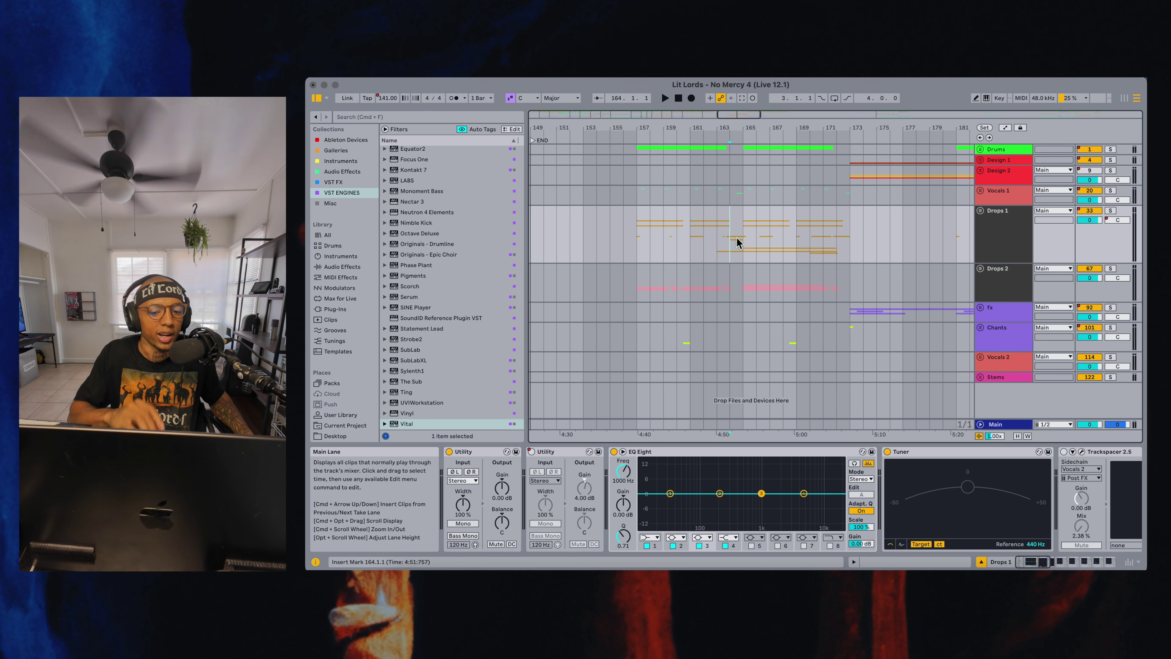
pyautogui.moveTo(729, 125); pyautogui.dragTo(729, 117)
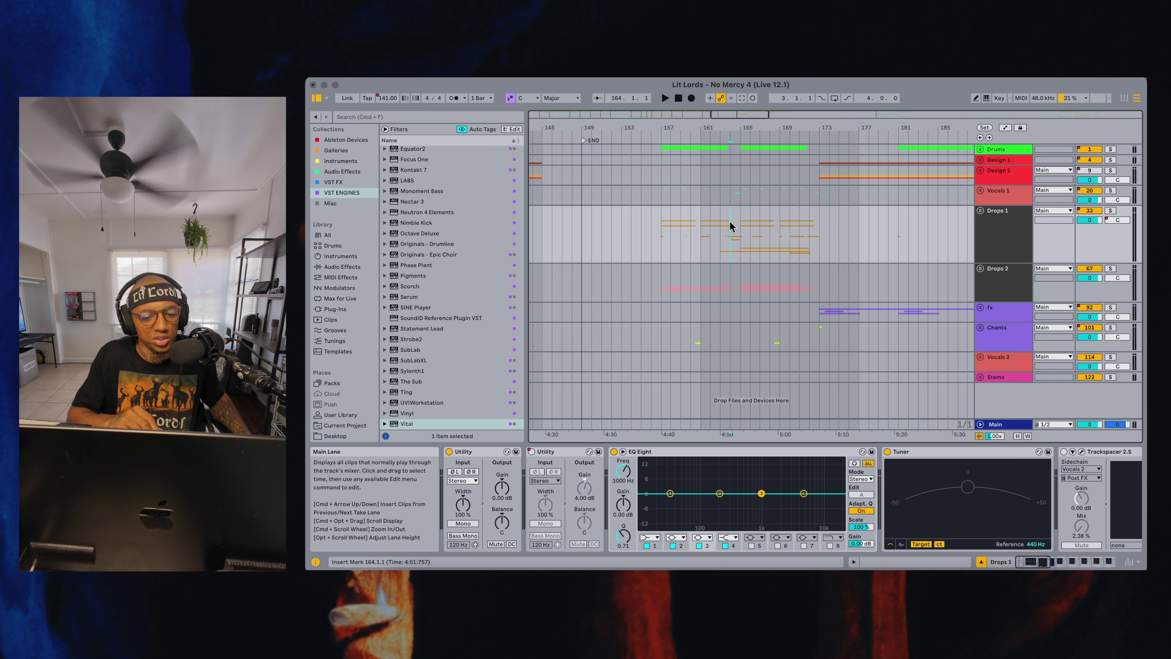
pyautogui.click(771, 223)
pyautogui.press('space')
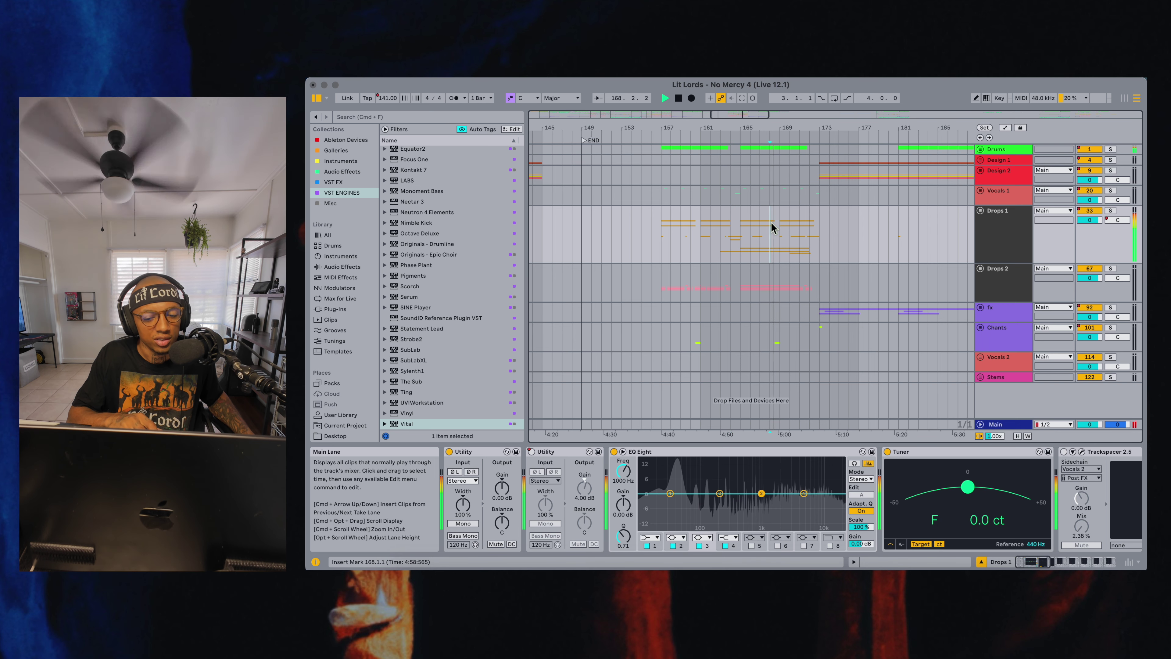